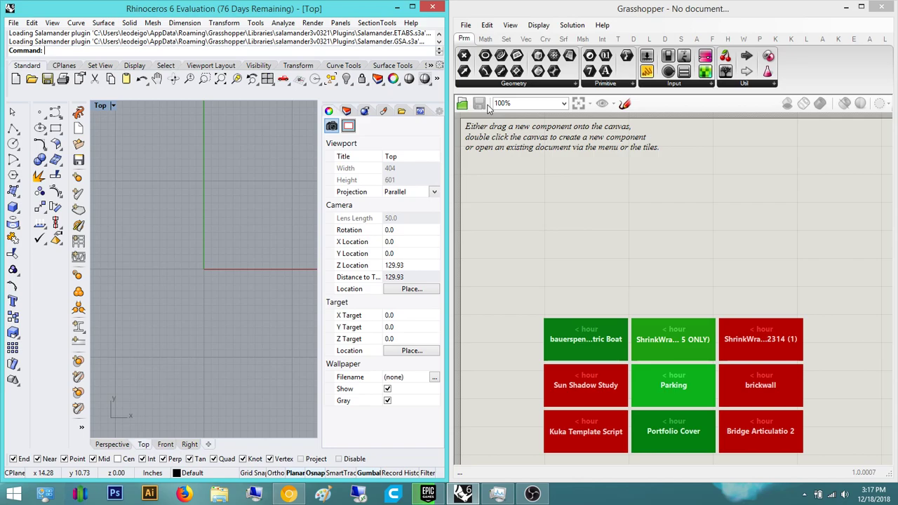
- Draw the first wavy interpolated curve with four points in the Front viewport using InterpCrv
double_click(103, 106)
double_click(237, 107)
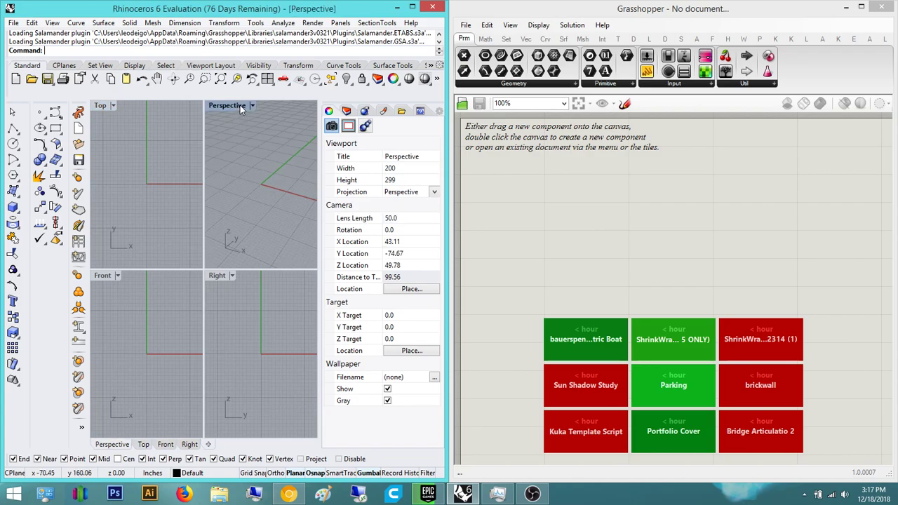
right_drag(215, 229, 243, 263)
scroll(243, 270, down, 4)
text(InterpCrv)
key(Return)
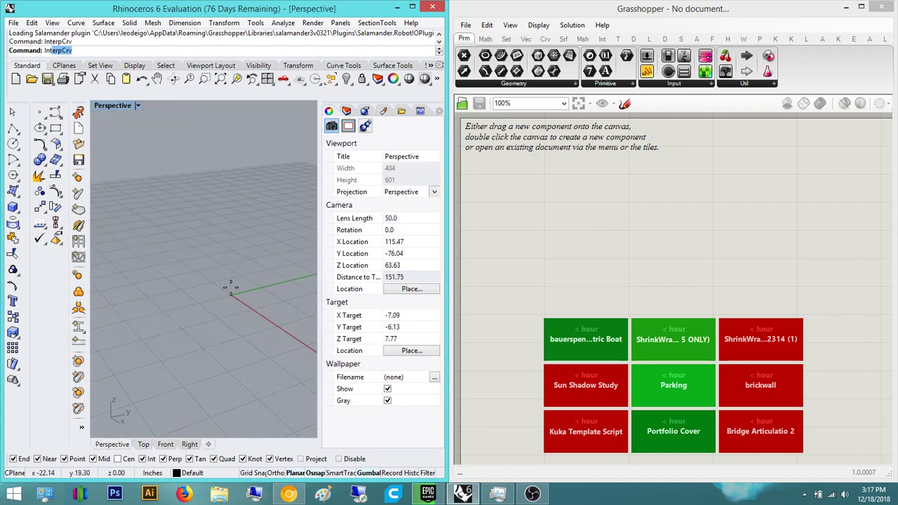
click(166, 444)
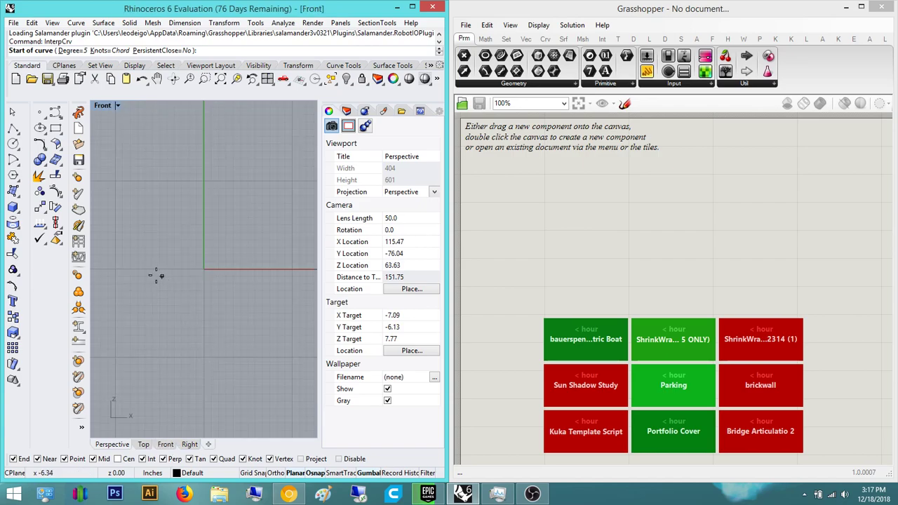
click(129, 282)
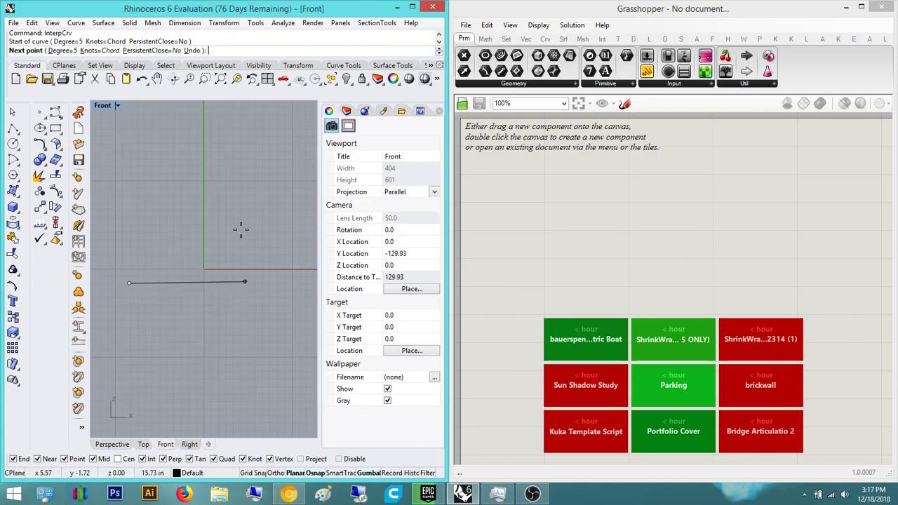
click(194, 249)
scroll(265, 250, down, 4)
right_drag(261, 253, 211, 263)
click(238, 287)
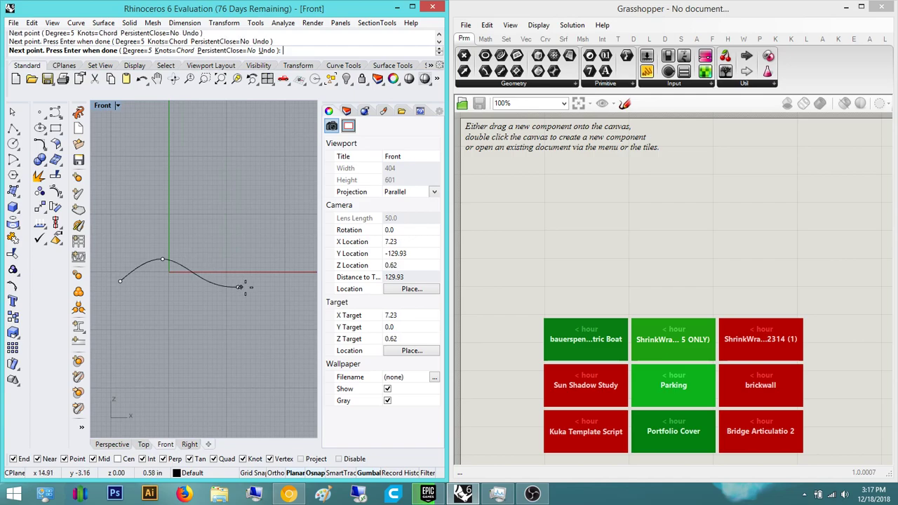
click(262, 286)
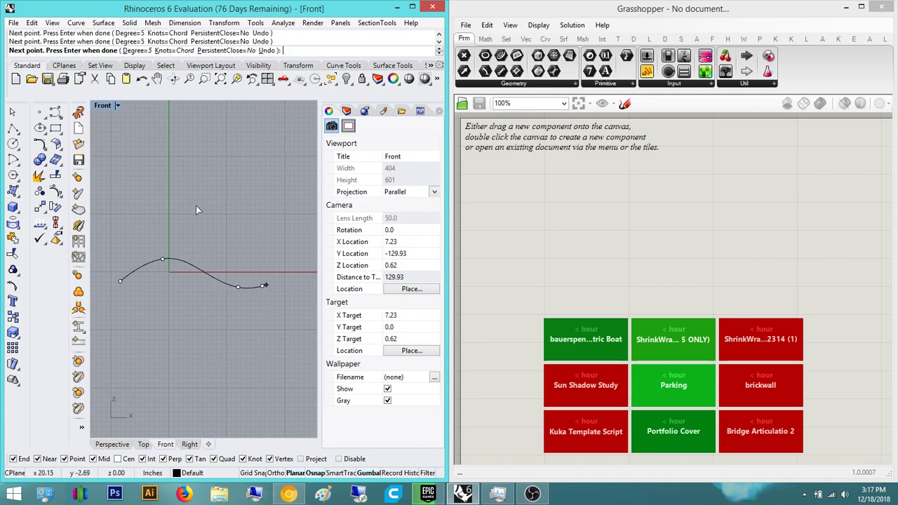
key(Return)
key(Return)
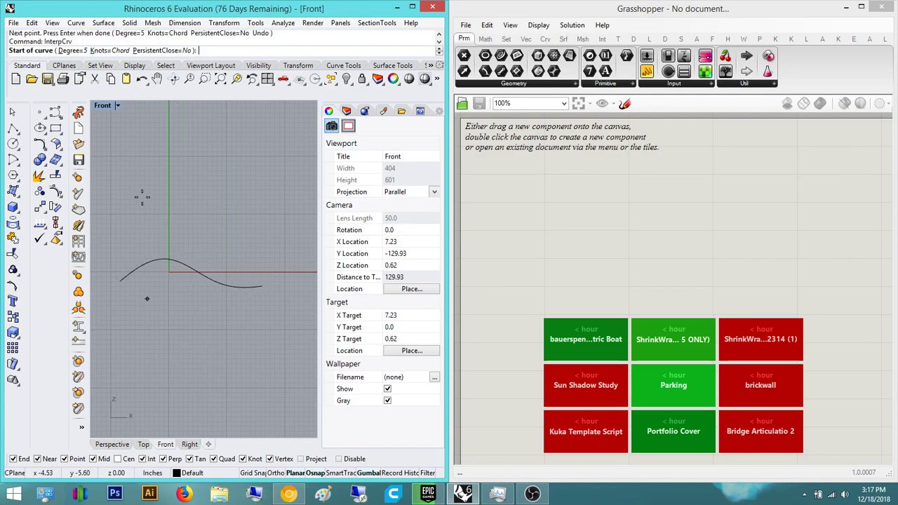
- Draw a second four-point interpolated curve above the first one
click(132, 197)
click(163, 223)
click(217, 207)
click(259, 196)
key(Return)
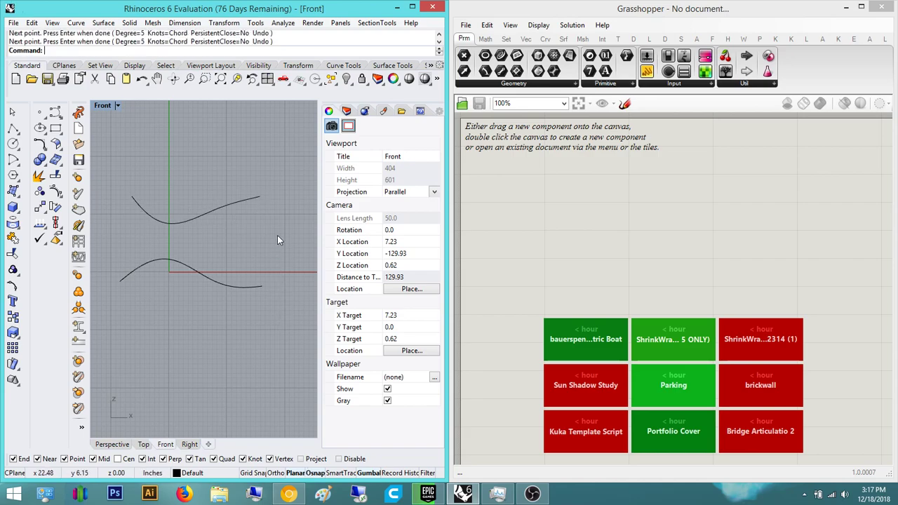
- Move the upper curve along the green axis and lower it along the vertical axis
click(112, 444)
right_drag(171, 291, 241, 265)
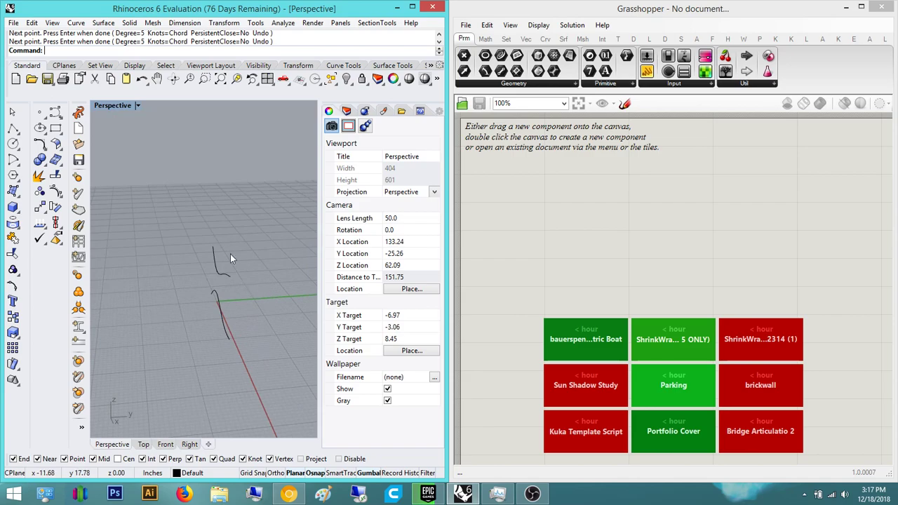
click(247, 271)
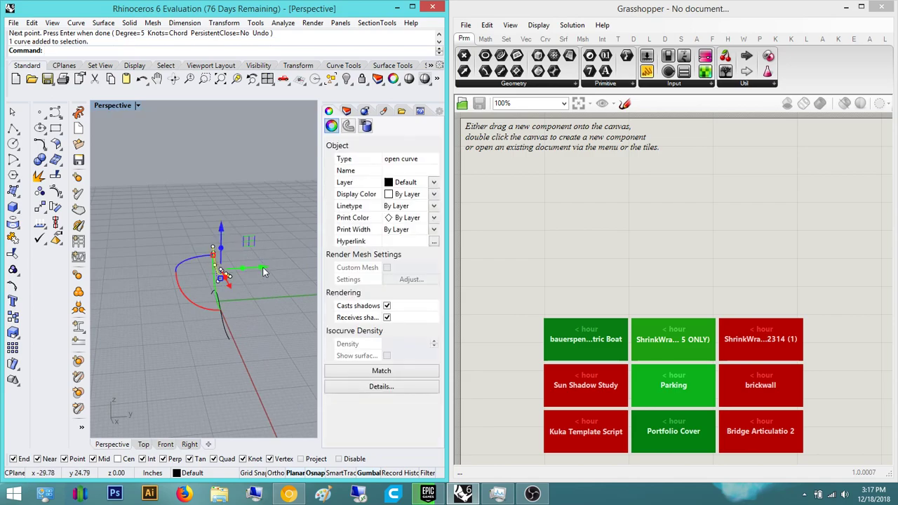
drag(271, 267, 316, 263)
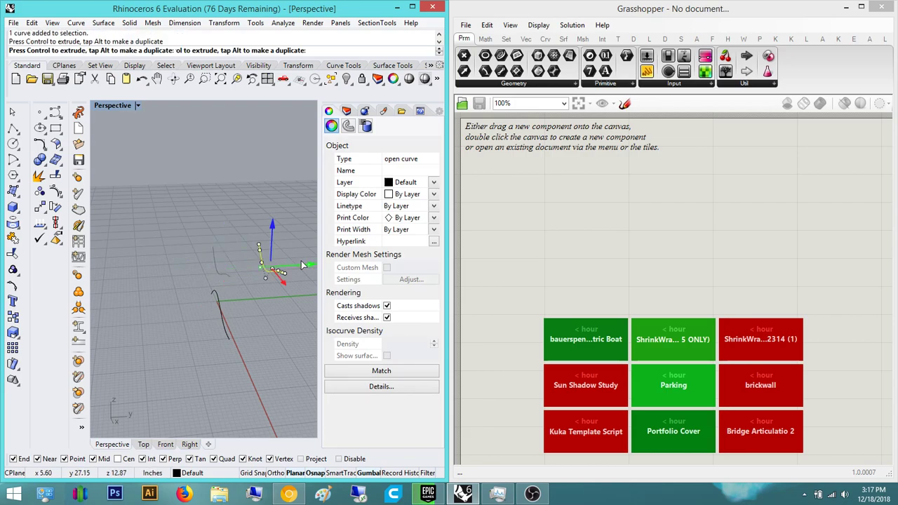
scroll(300, 263, down, 2)
shift+right_drag(239, 307, 155, 288)
drag(192, 214, 199, 248)
- Place a Curve parameter on the Grasshopper canvas via the 'crv' search
key(Escape)
click(529, 249)
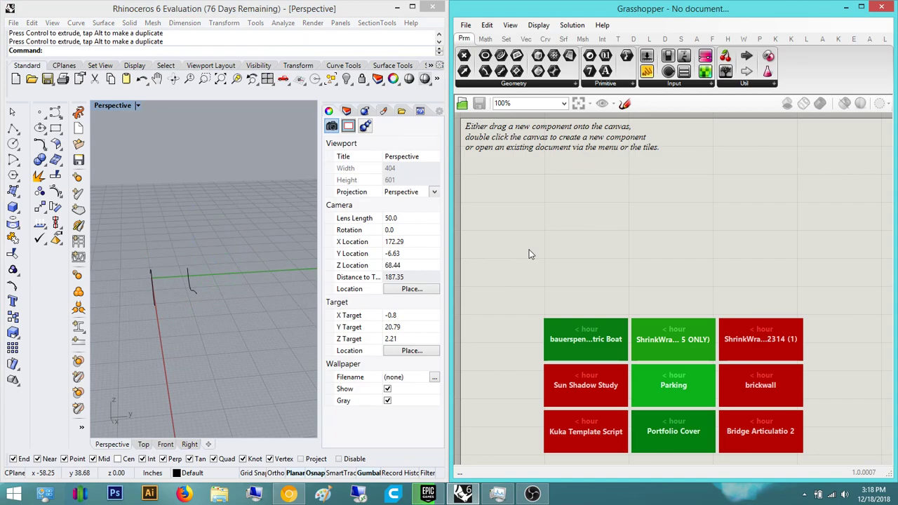
double_click(529, 254)
text(c)
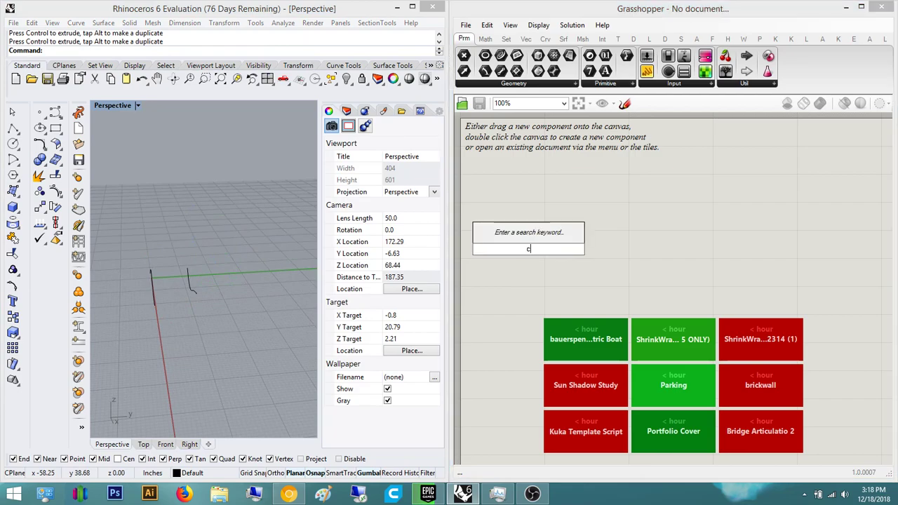
text(rv)
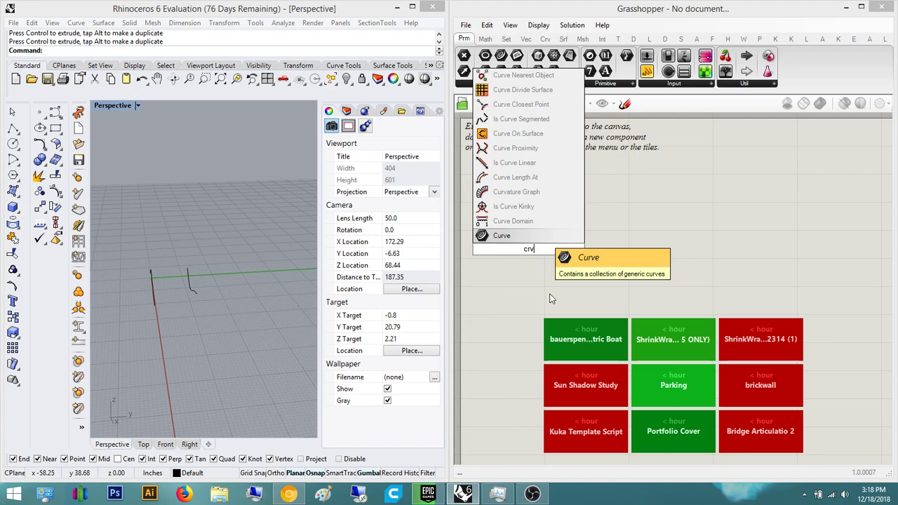
key(Return)
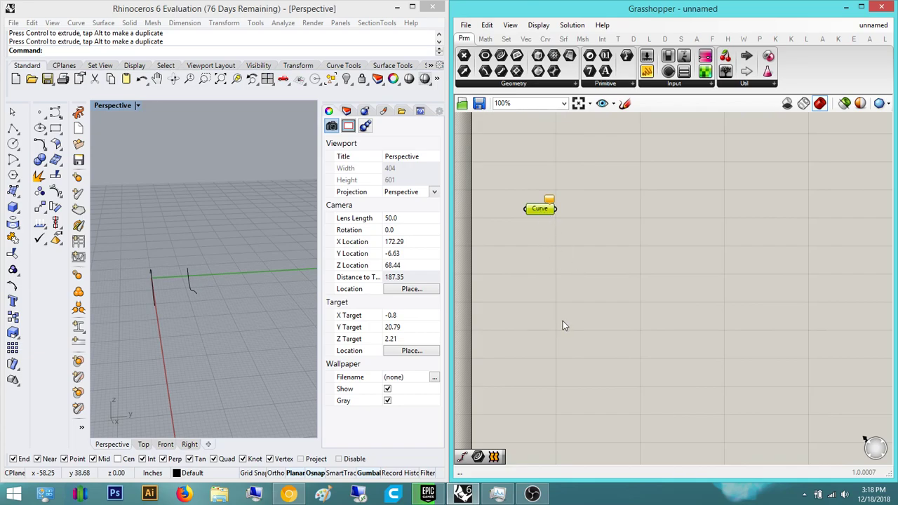
- Copy and paste the Curve parameter to make a second one below it
key(ctrl+c)
key(ctrl+v)
scroll(570, 295, down, 4)
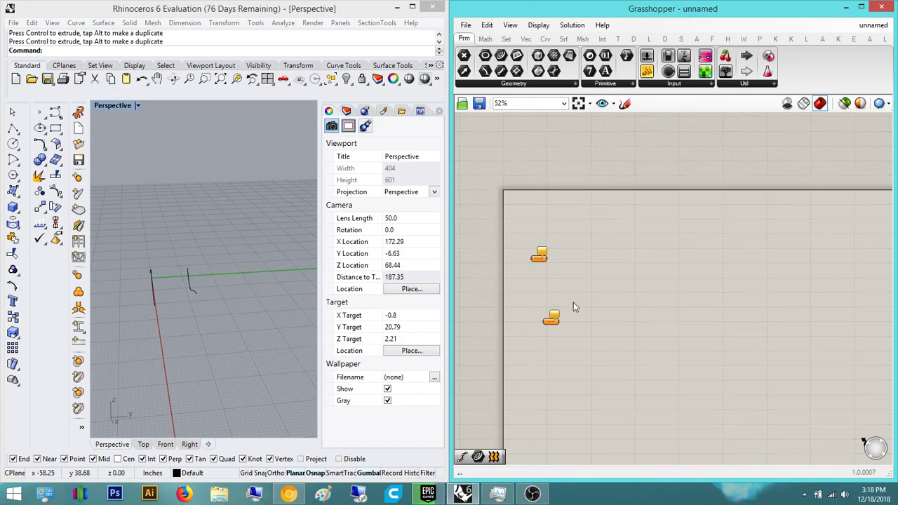
click(551, 323)
scroll(547, 321, up, 4)
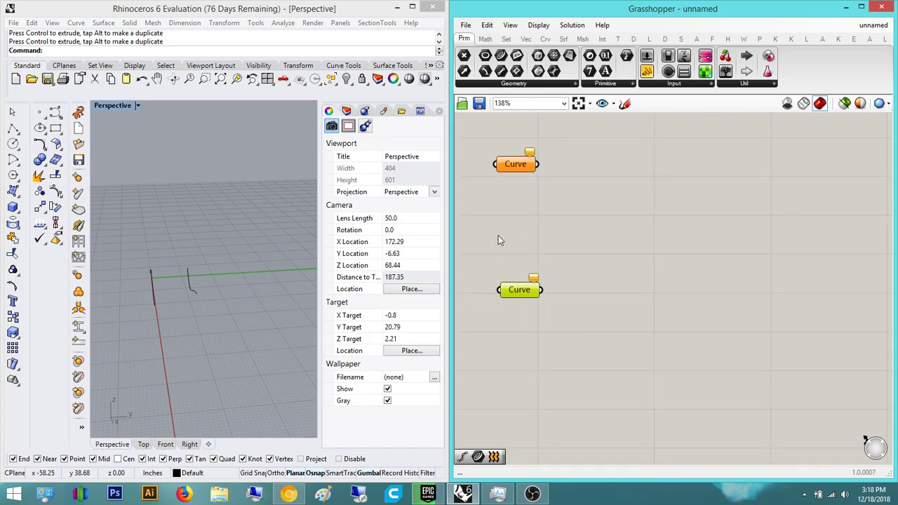
click(613, 247)
- Reference one Rhino curve into the upper Curve parameter with Set one Curve
right_drag(168, 294, 132, 283)
click(132, 283)
click(546, 235)
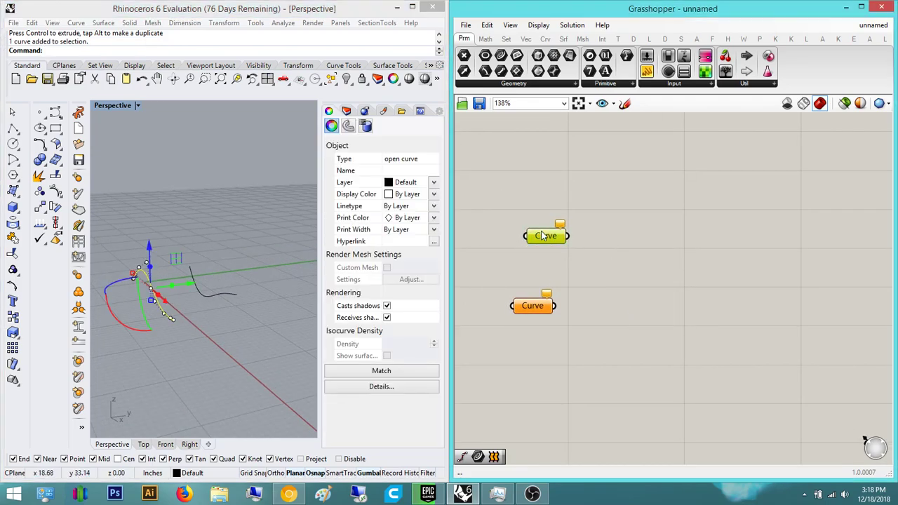
right_click(555, 236)
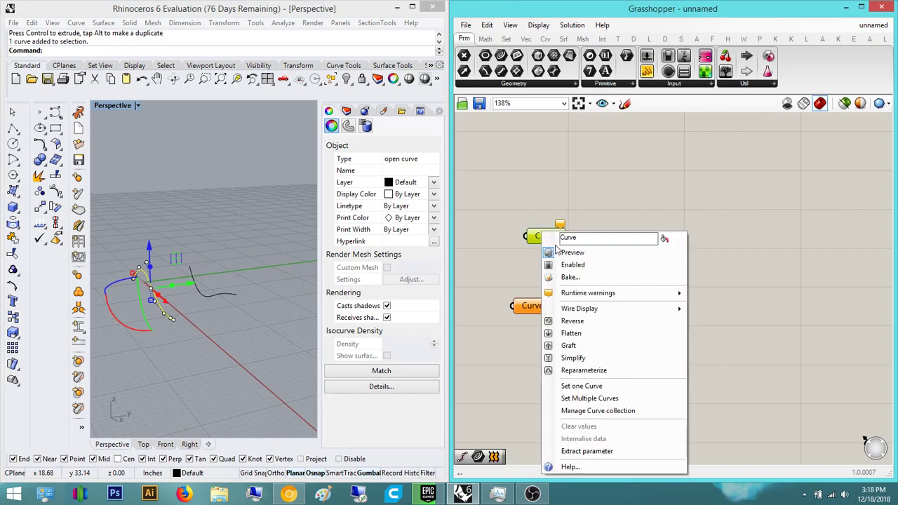
click(611, 388)
- Reference the other Rhino curve into the lower Curve parameter
right_drag(558, 293, 522, 310)
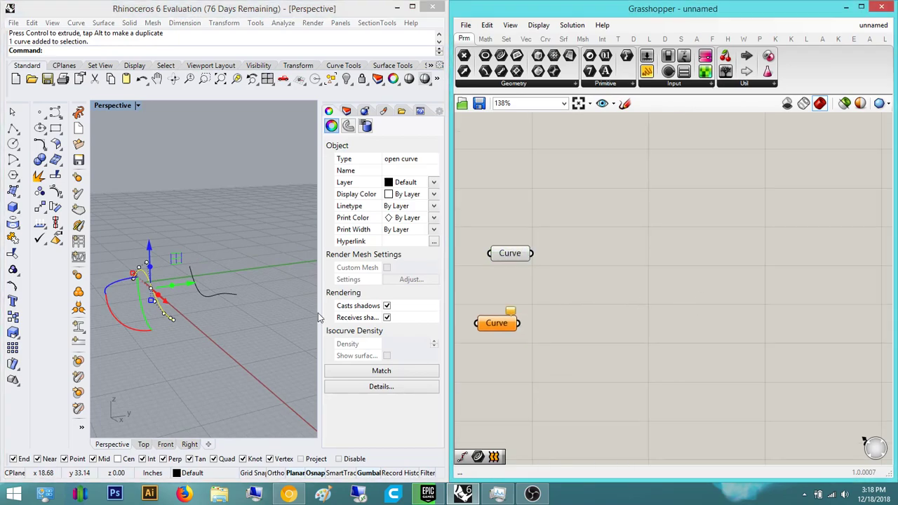
click(267, 316)
click(226, 294)
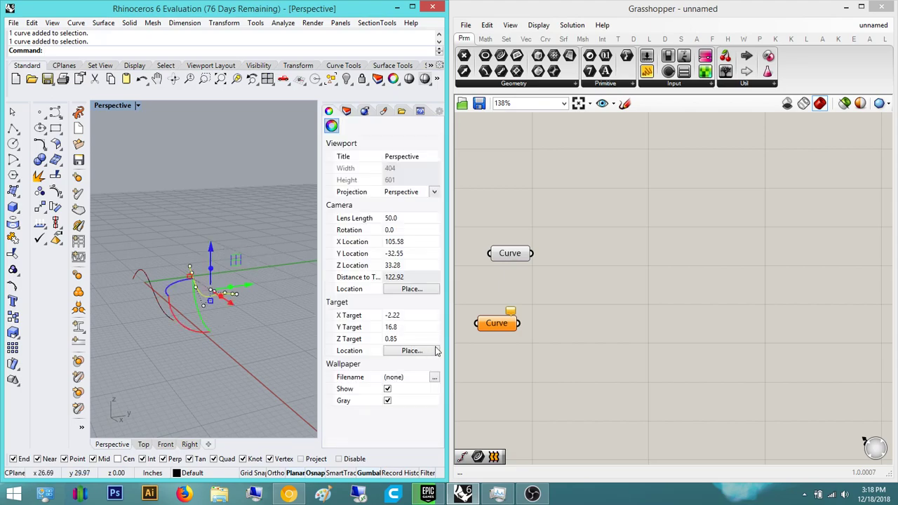
click(499, 324)
right_click(509, 327)
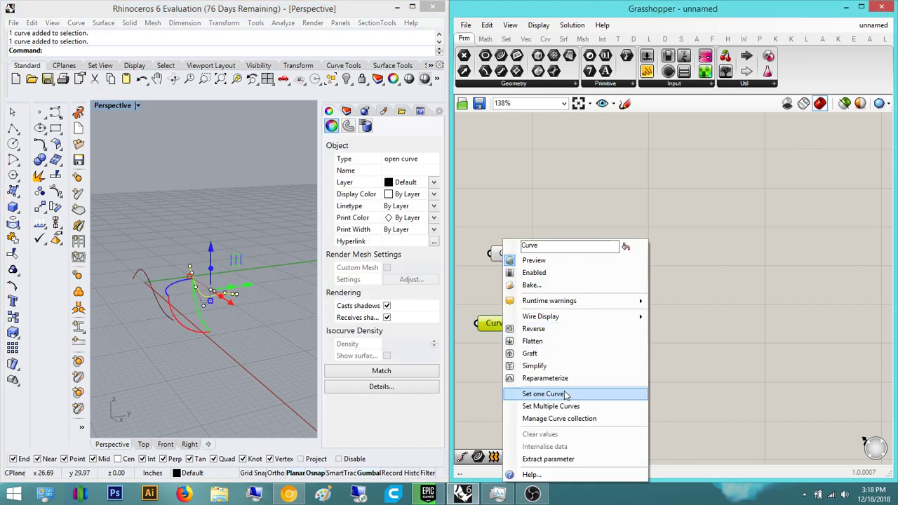
click(543, 393)
right_drag(617, 283, 565, 299)
click(307, 203)
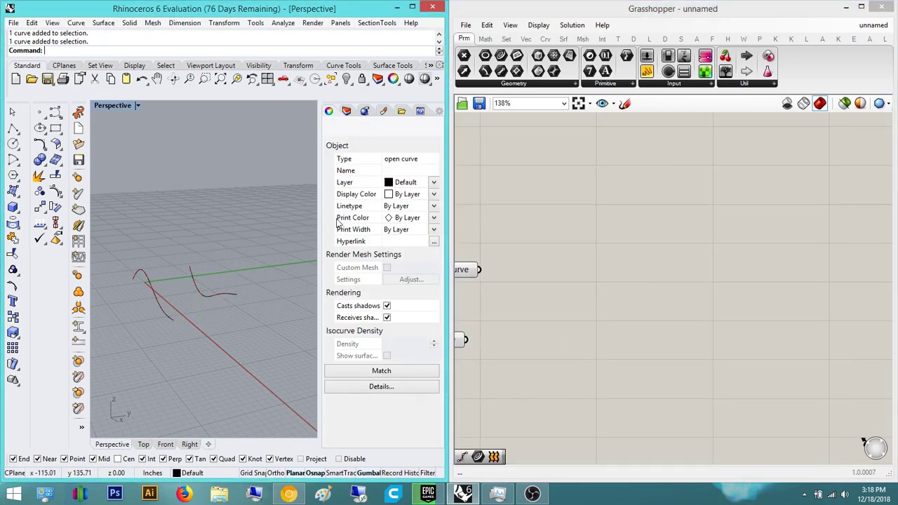
double_click(514, 277)
- Add a Loft component and connect both Curve parameters to its Curves input
text(loft)
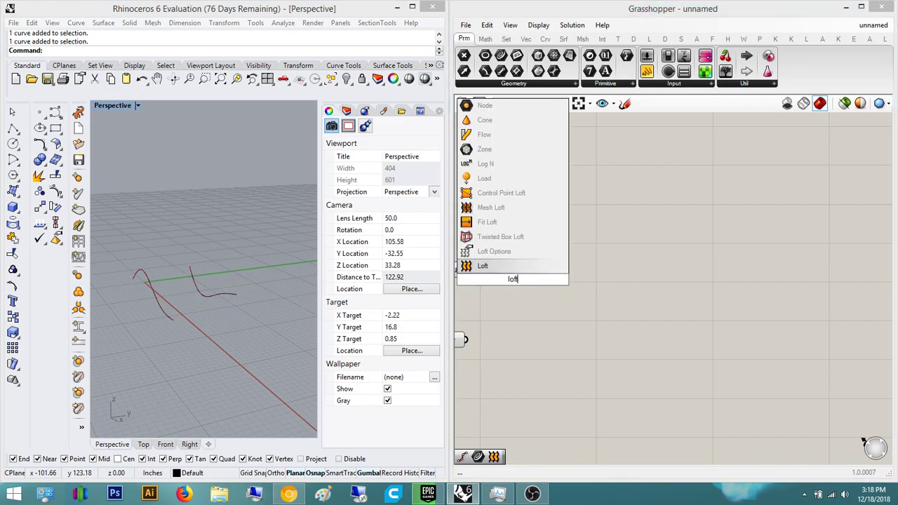
key(Return)
drag(506, 270, 613, 282)
click(575, 231)
right_drag(575, 231, 692, 203)
drag(598, 241, 696, 255)
shift+drag(621, 285, 586, 311)
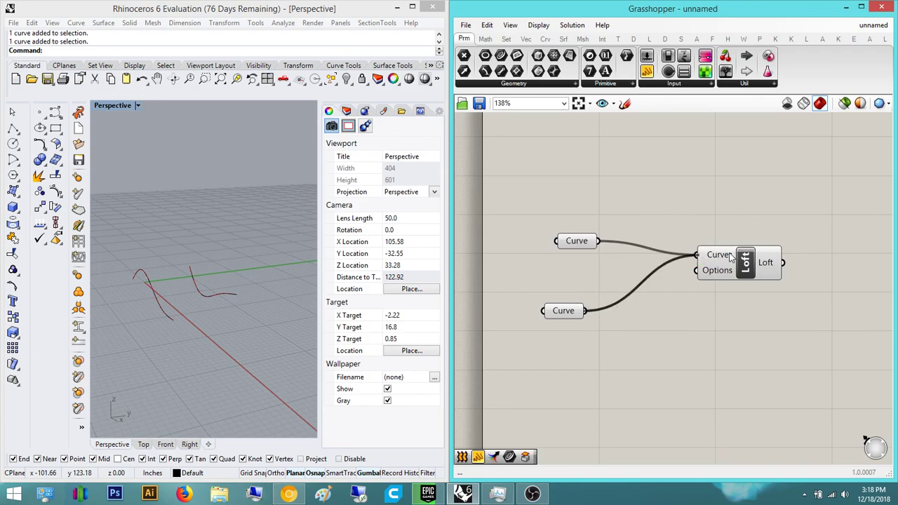
right_drag(822, 246, 687, 275)
click(594, 313)
right_drag(678, 232, 674, 254)
click(631, 253)
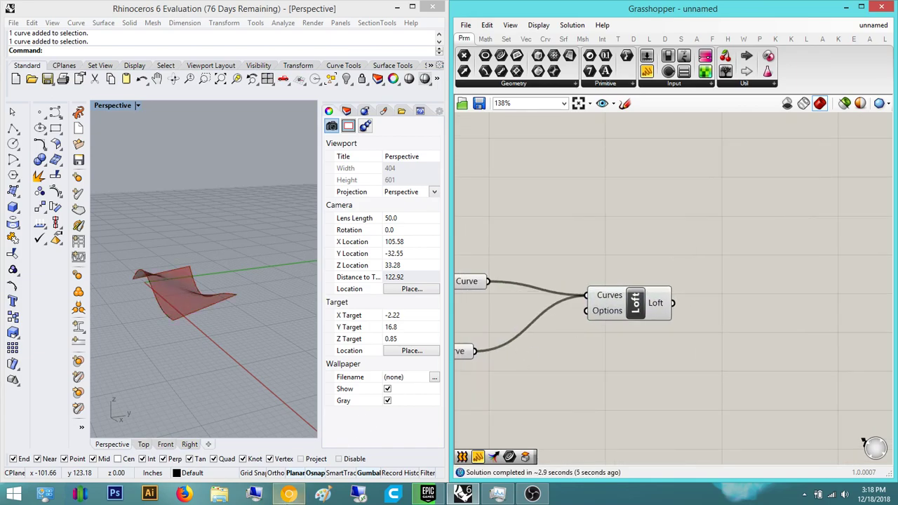
- Minimize Task Manager to uncover the canvas and pan to free space beside Loft
mouse_move(288, 494)
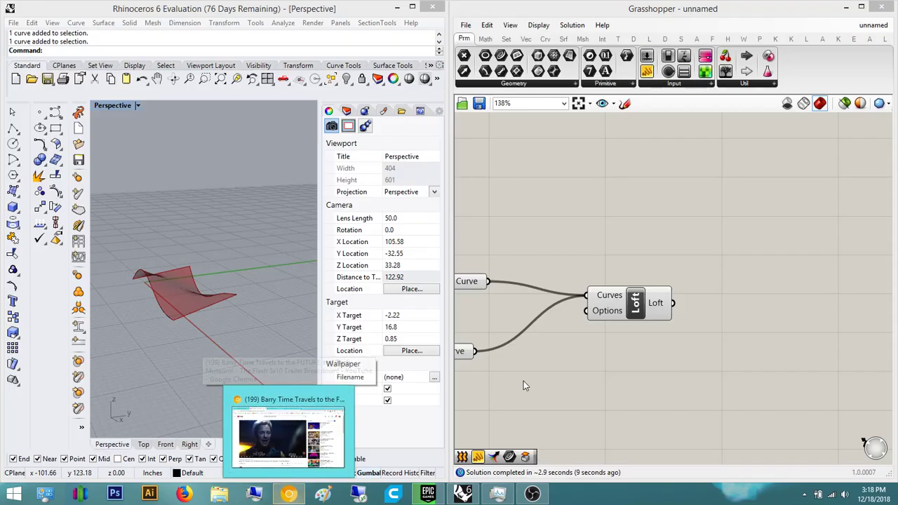
click(502, 495)
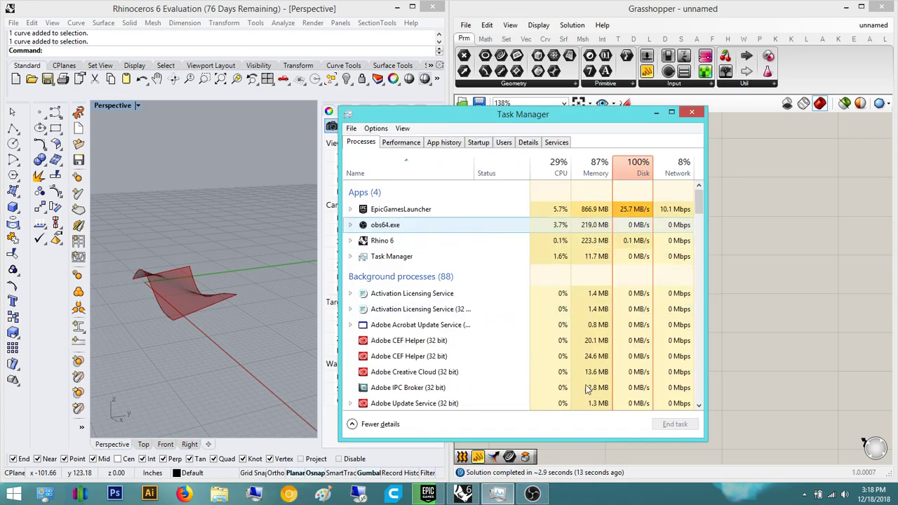
click(655, 113)
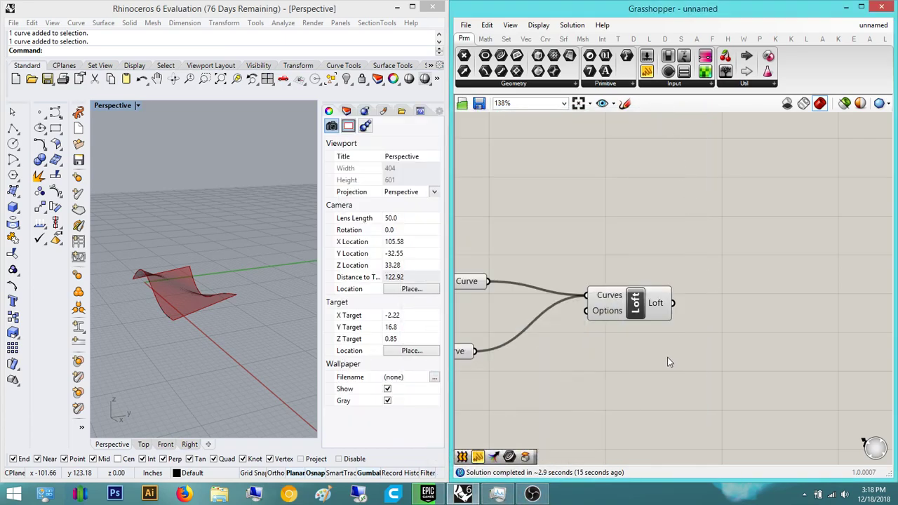
click(498, 495)
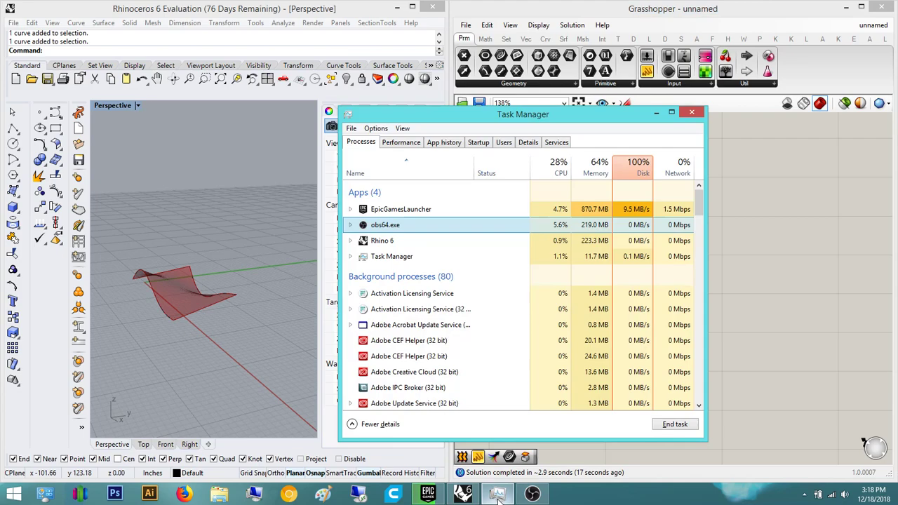
click(498, 495)
click(631, 262)
click(710, 201)
right_drag(719, 204, 683, 226)
double_click(682, 227)
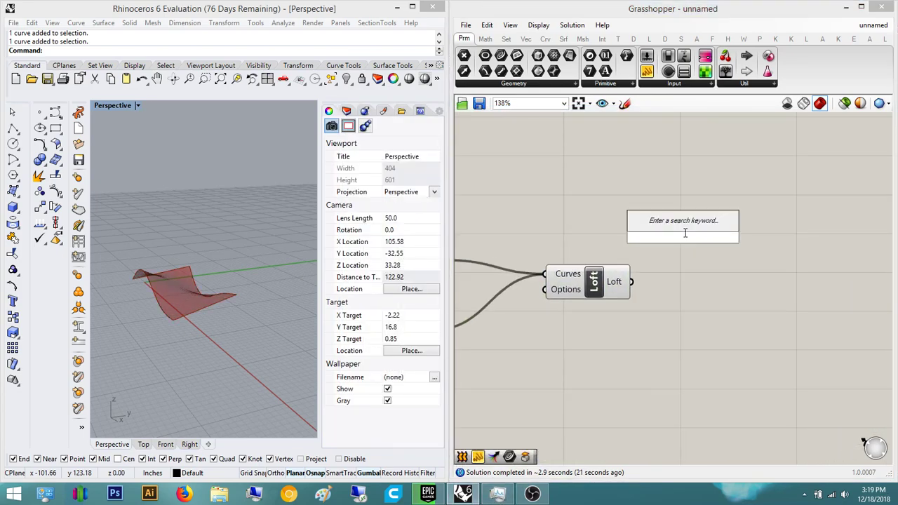
- Orbit and zoom the perspective view to inspect the lofted surface
right_drag(210, 284, 309, 340)
scroll(186, 325, up, 6)
right_drag(188, 327, 315, 272)
scroll(227, 277, up, 8)
right_drag(228, 277, 214, 343)
shift+right_drag(214, 343, 266, 256)
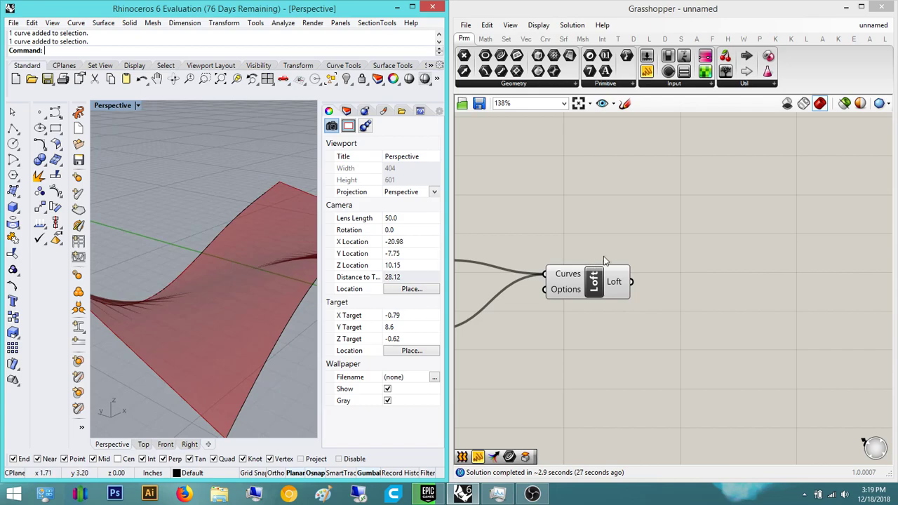
- Add a Divide Surface component and wire Loft's output into its Surface input
double_click(718, 251)
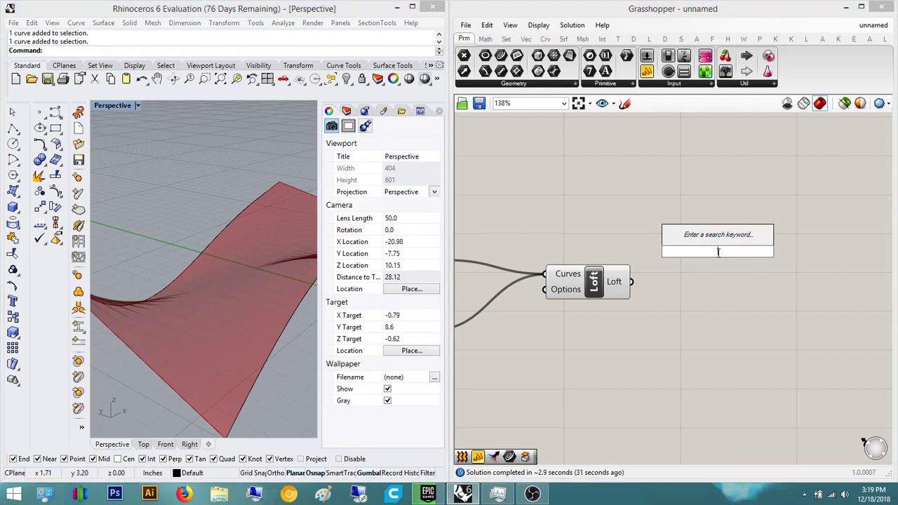
text(divide)
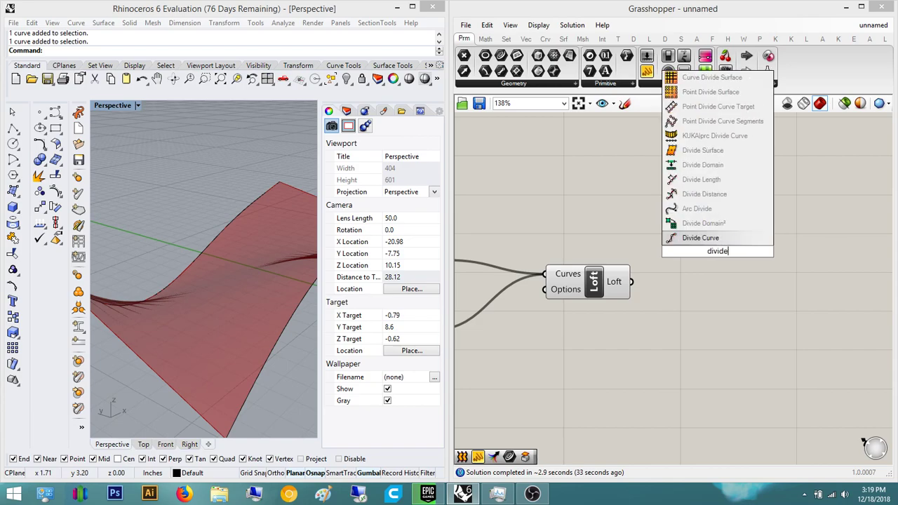
click(702, 150)
drag(701, 213, 624, 286)
click(715, 249)
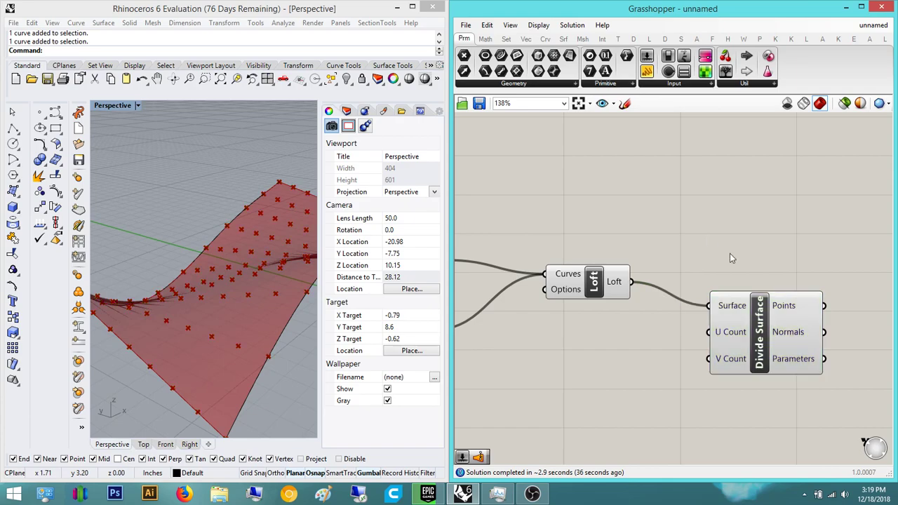
right_drag(743, 273, 563, 211)
drag(599, 276, 704, 284)
right_drag(253, 195, 148, 307)
scroll(232, 340, down, 15)
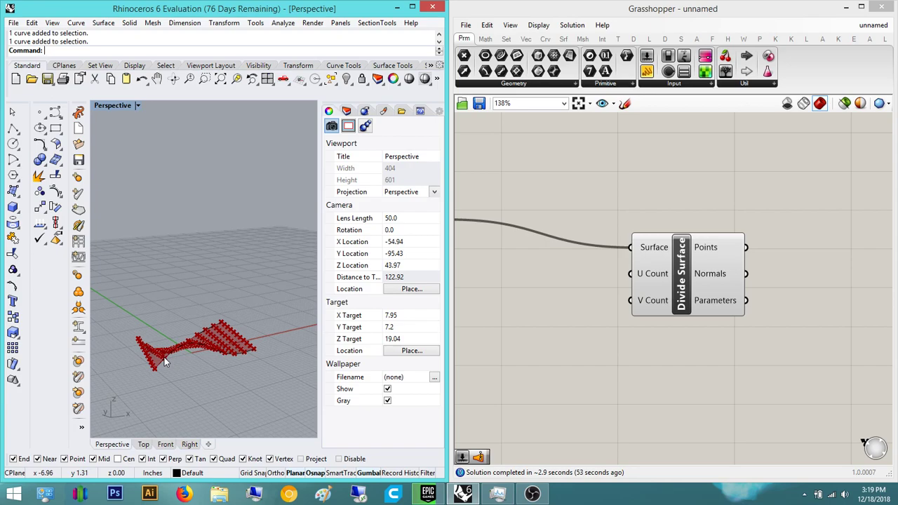
scroll(168, 317, down, 5)
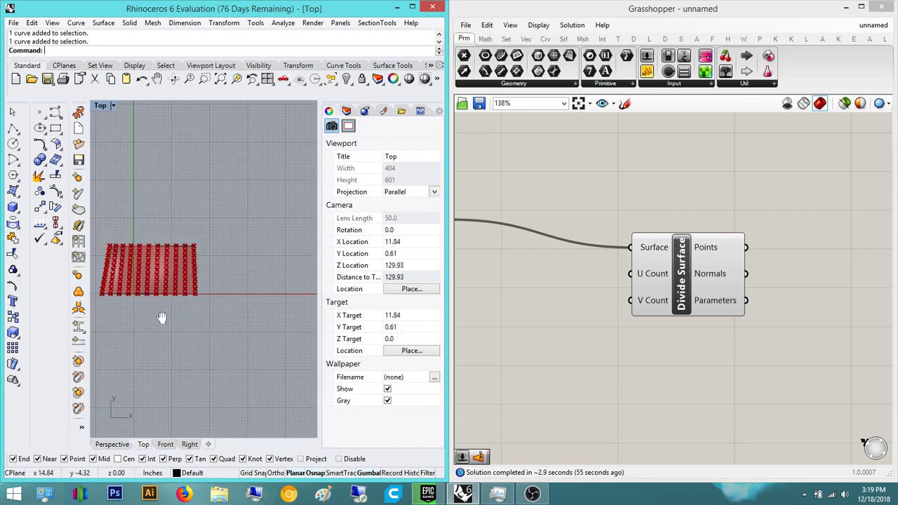
text(e)
key(Return)
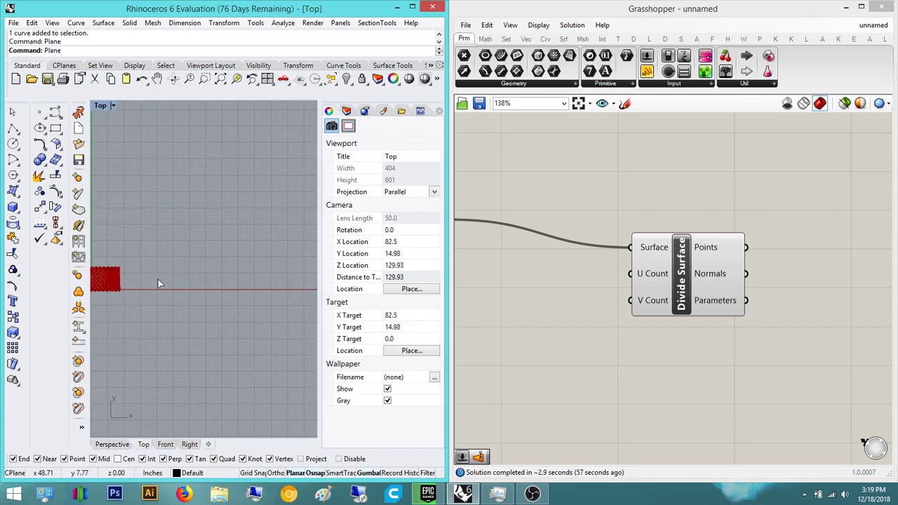
click(155, 306)
click(210, 255)
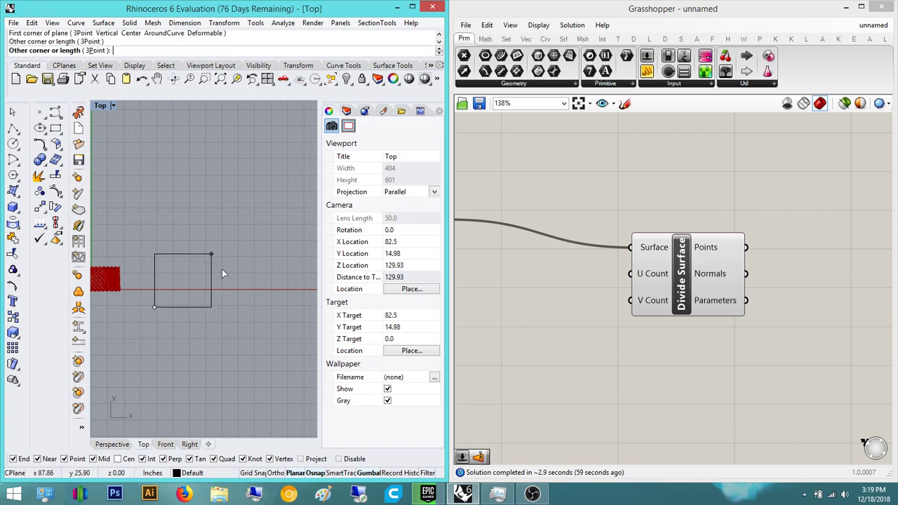
click(176, 254)
click(119, 444)
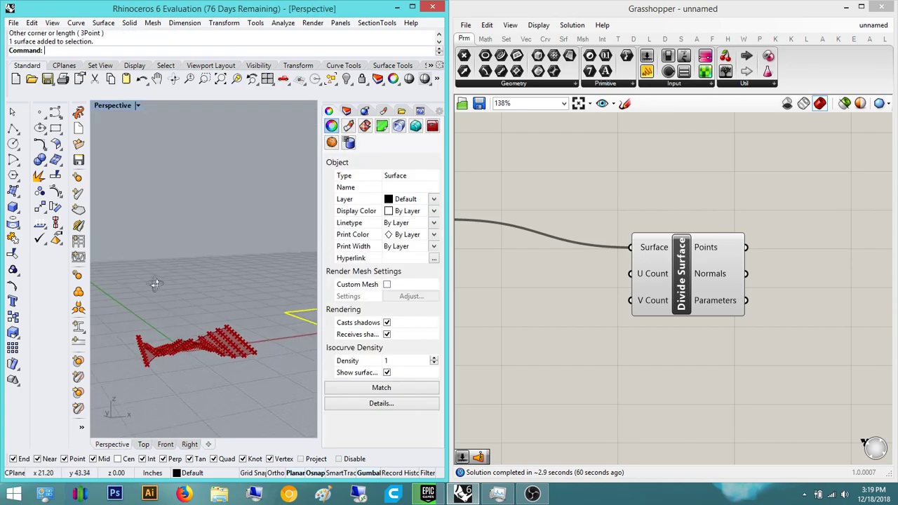
click(138, 105)
click(141, 140)
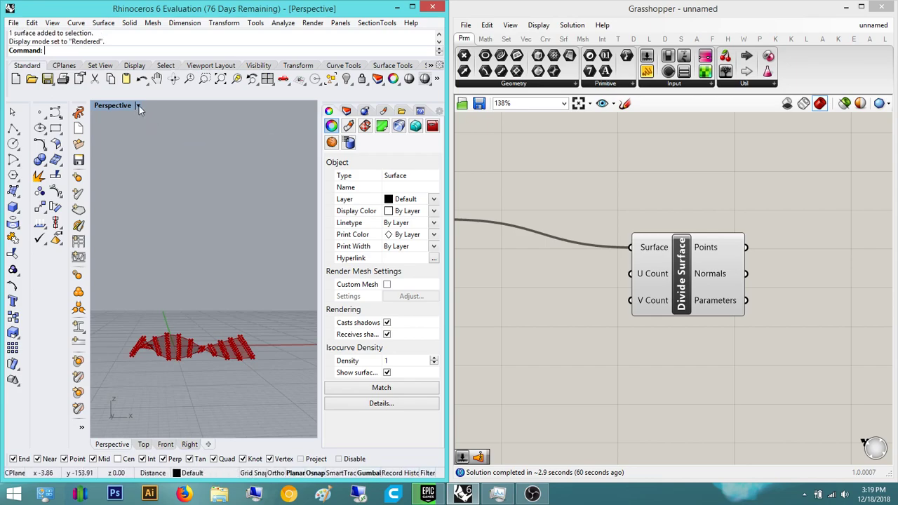
click(139, 106)
click(139, 106)
click(139, 105)
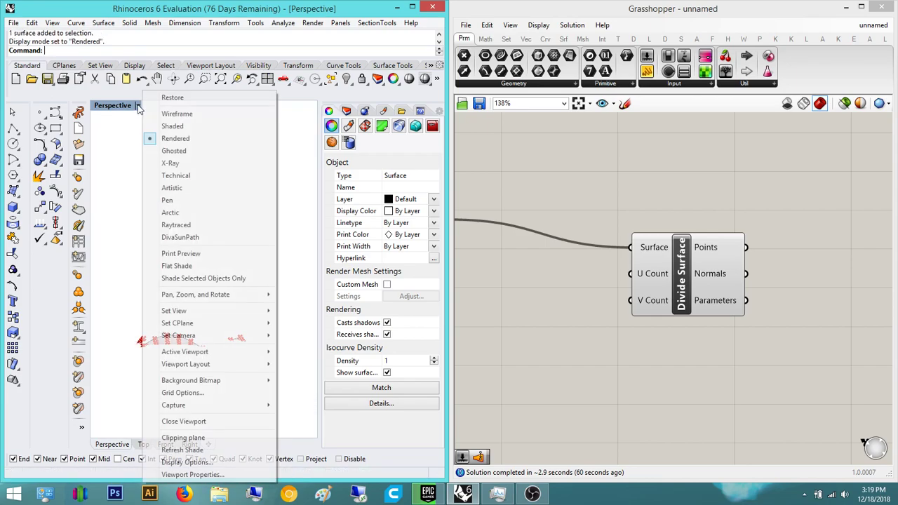
click(180, 127)
scroll(172, 265, down, 4)
right_drag(175, 270, 221, 347)
click(274, 245)
right_drag(245, 308, 207, 344)
scroll(207, 347, up, 5)
click(207, 350)
click(198, 232)
right_drag(200, 233, 210, 168)
scroll(216, 307, up, 1)
click(215, 306)
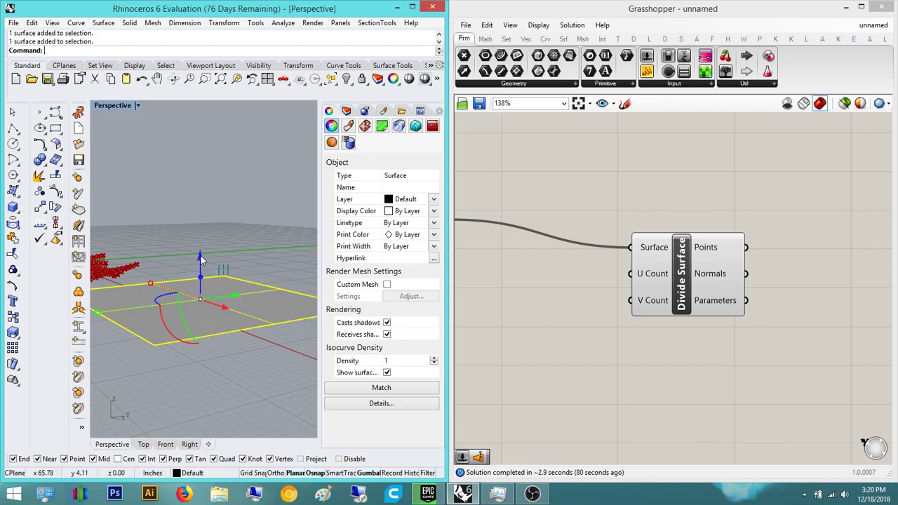
right_drag(213, 322, 165, 341)
scroll(208, 326, down, 4)
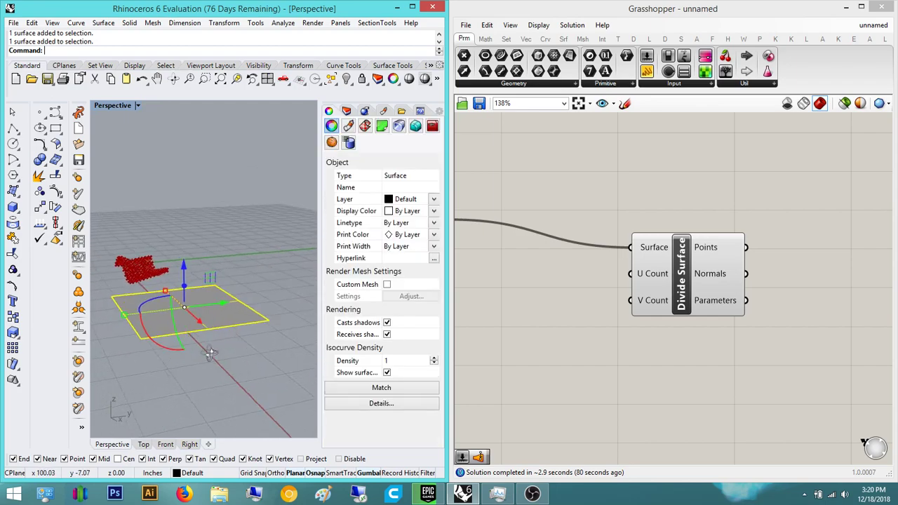
drag(159, 341, 198, 283)
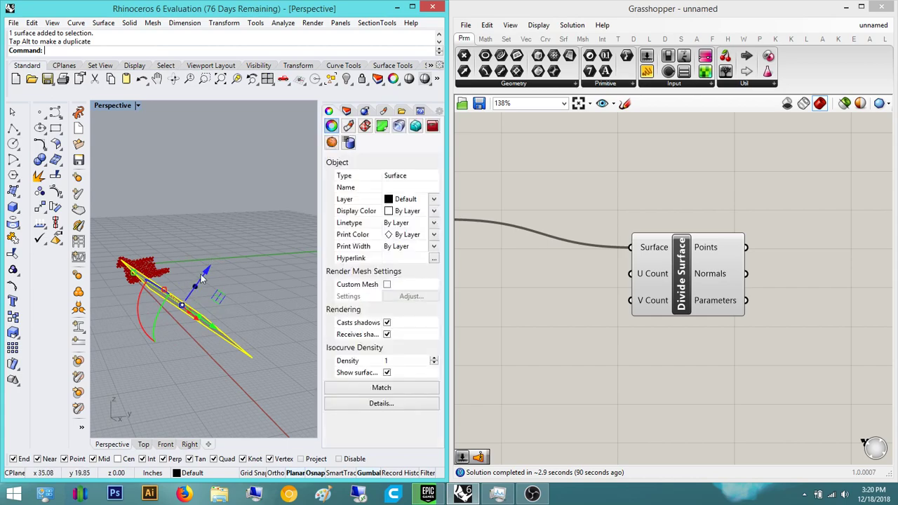
click(221, 310)
click(204, 321)
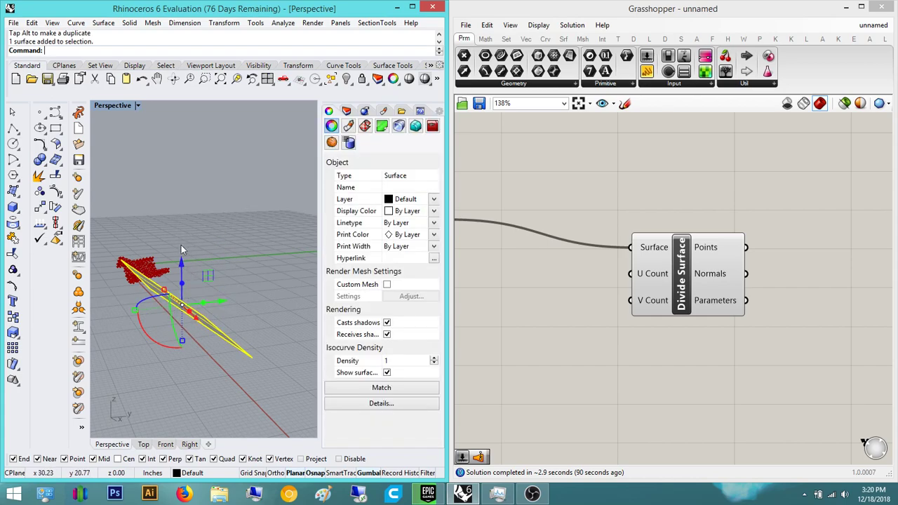
click(233, 224)
key(ctrl+z)
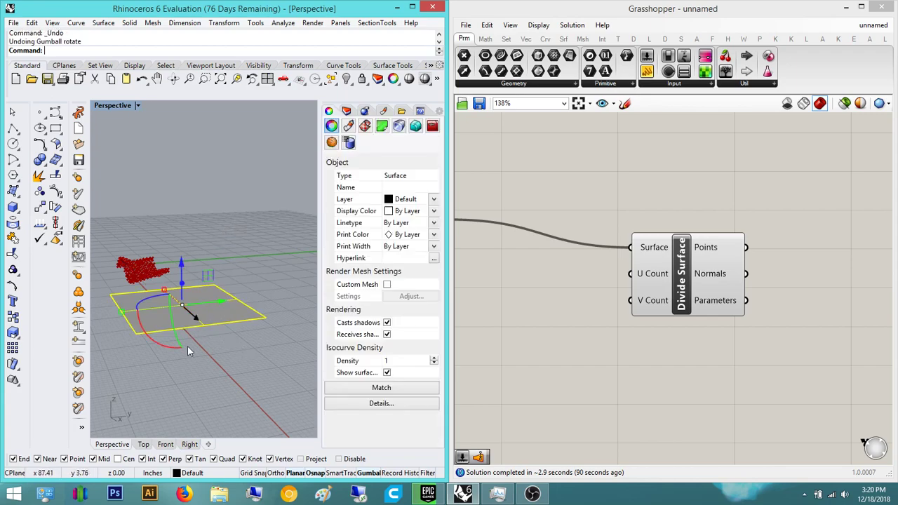
drag(169, 355, 137, 298)
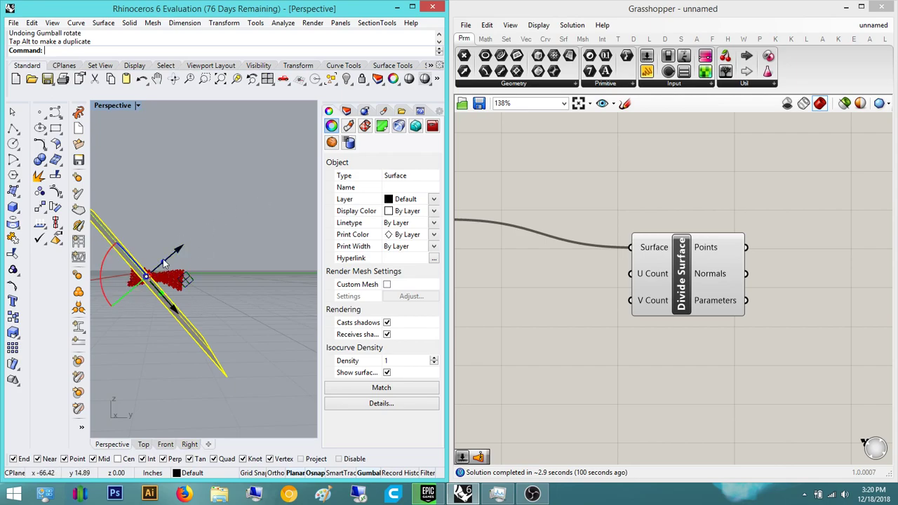
right_drag(129, 215, 198, 316)
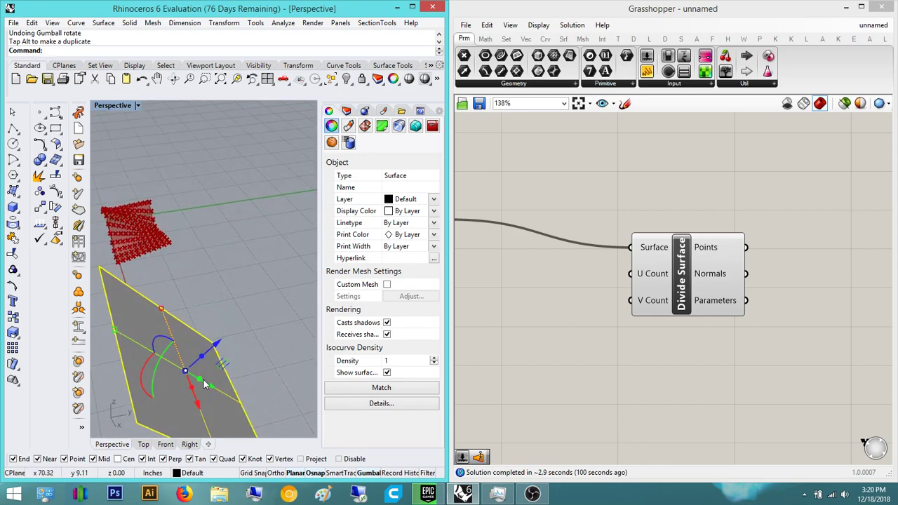
right_drag(189, 343, 138, 336)
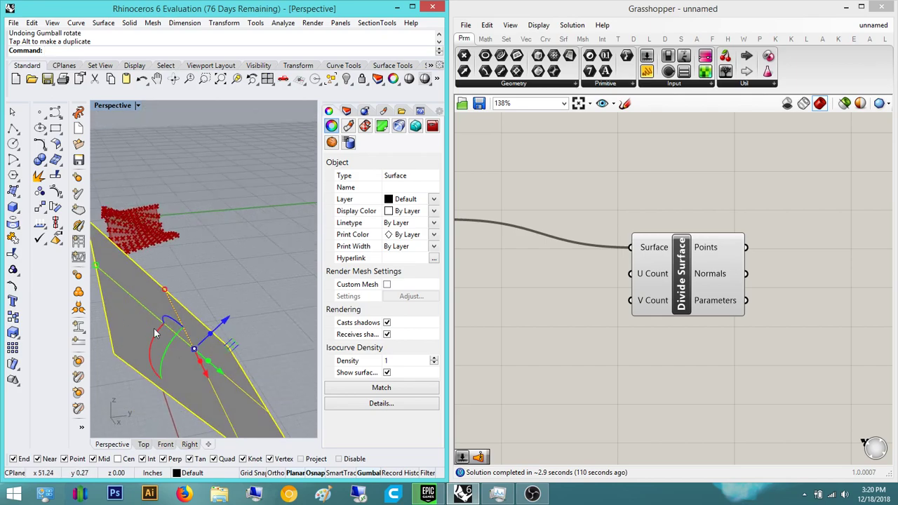
mouse_move(164, 299)
right_down()
mouse_move(172, 302)
mouse_move(150, 275)
mouse_move(157, 290)
mouse_move(194, 289)
mouse_move(184, 296)
mouse_move(223, 319)
mouse_move(116, 263)
mouse_move(168, 306)
right_up()
key(Delete)
scroll(168, 306, down, 8)
drag(185, 332, 96, 254)
click(237, 79)
click(206, 192)
right_drag(205, 210, 260, 233)
scroll(236, 274, up, 6)
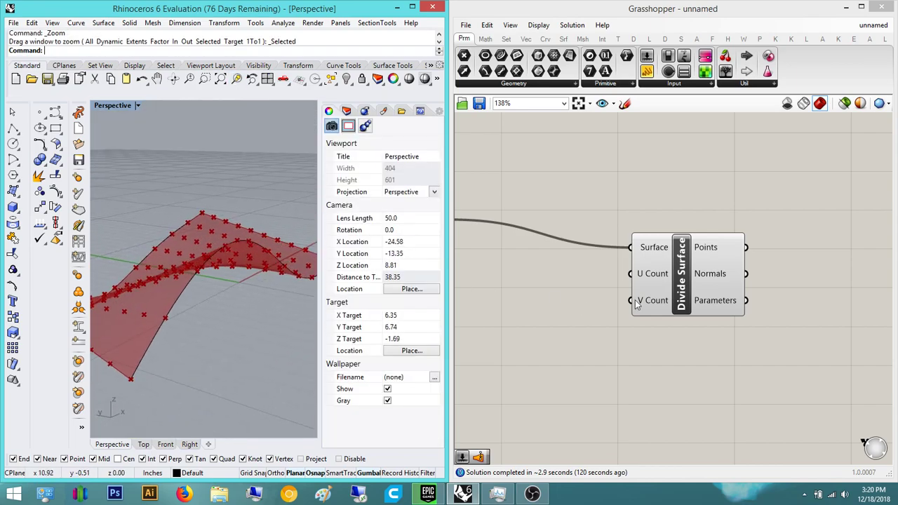
right_drag(769, 274, 676, 277)
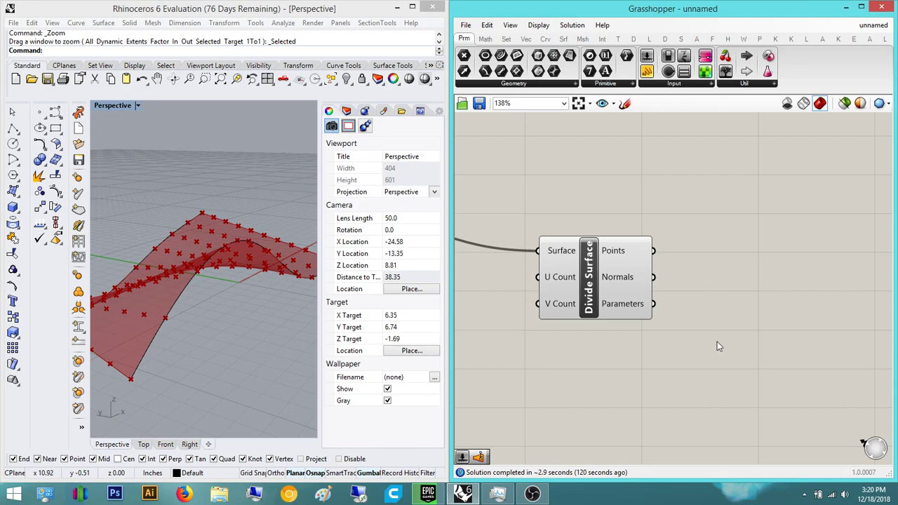
- Add Surface Closest Point, feeding it the divide points and the lofted surface
right_drag(746, 327, 691, 336)
double_click(726, 290)
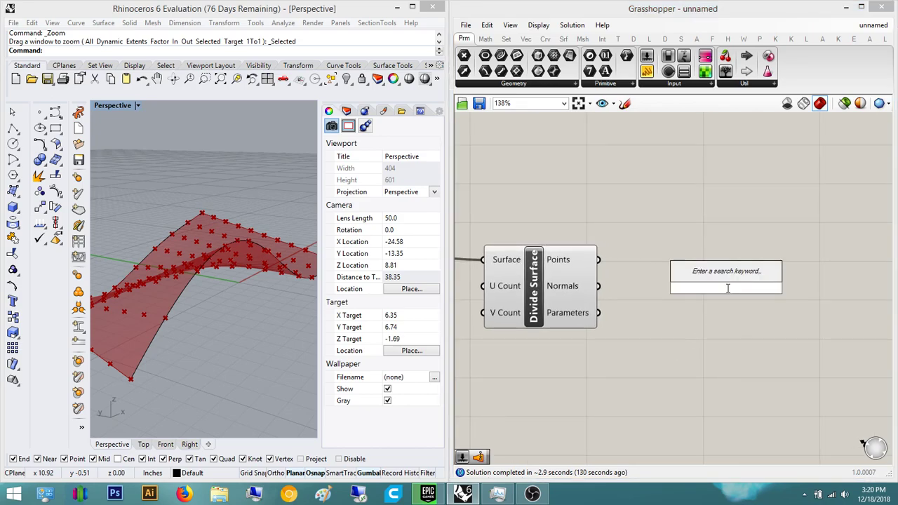
text(surface cp)
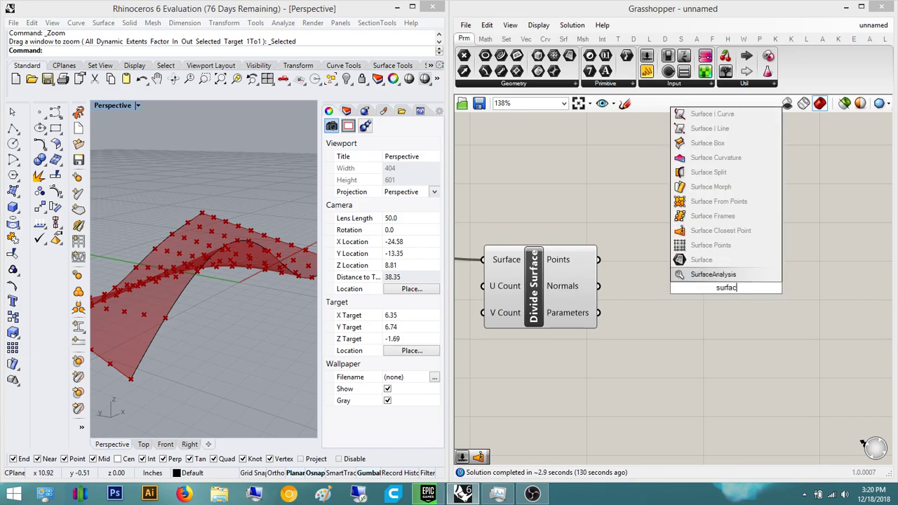
key(Up)
key(Return)
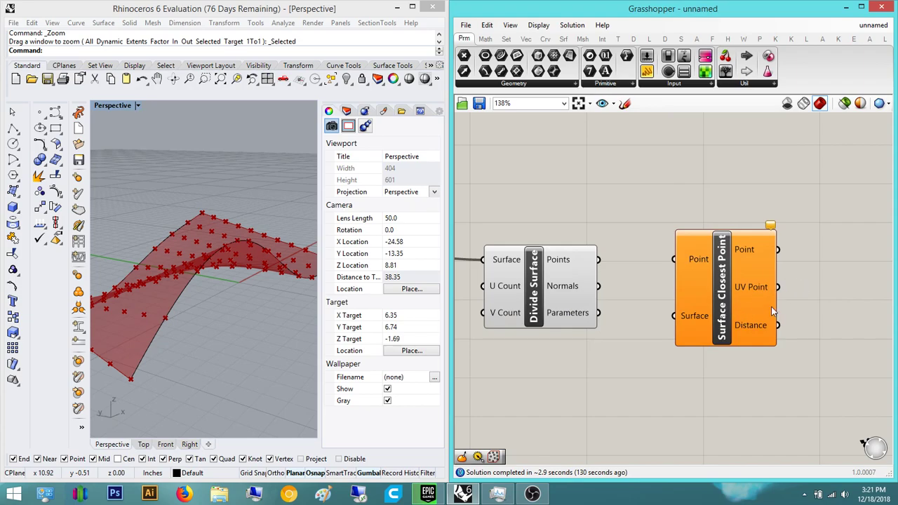
drag(731, 287, 776, 322)
click(639, 296)
right_drag(632, 295, 606, 304)
drag(572, 268, 687, 302)
scroll(700, 362, down, 4)
drag(698, 363, 480, 291)
scroll(477, 304, up, 2)
- Place an Evaluate Surface component beside Surface Closest Point
right_drag(735, 296, 569, 263)
click(662, 310)
right_drag(728, 251, 620, 257)
click(679, 264)
double_click(679, 263)
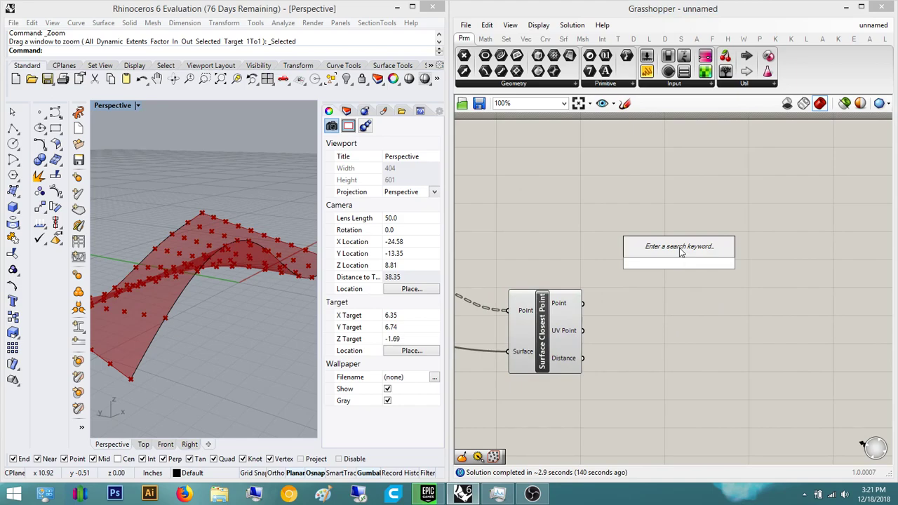
text(evaluate)
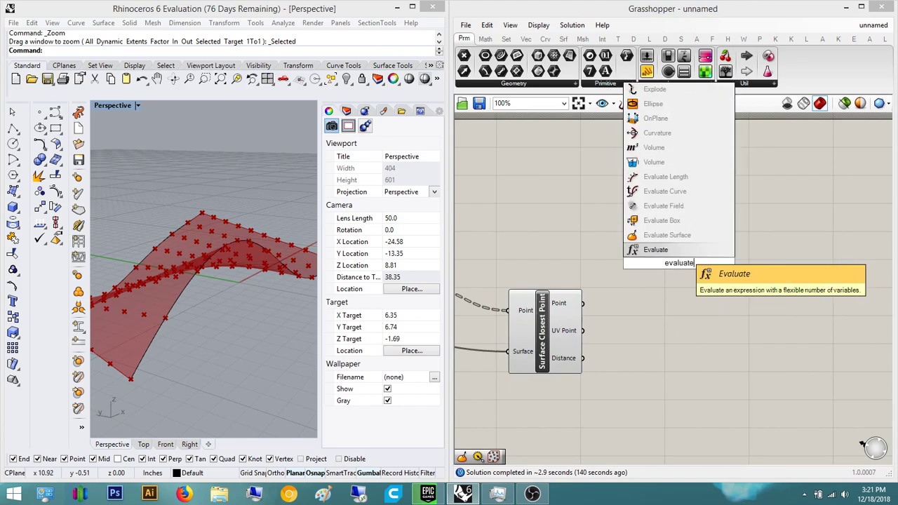
click(677, 235)
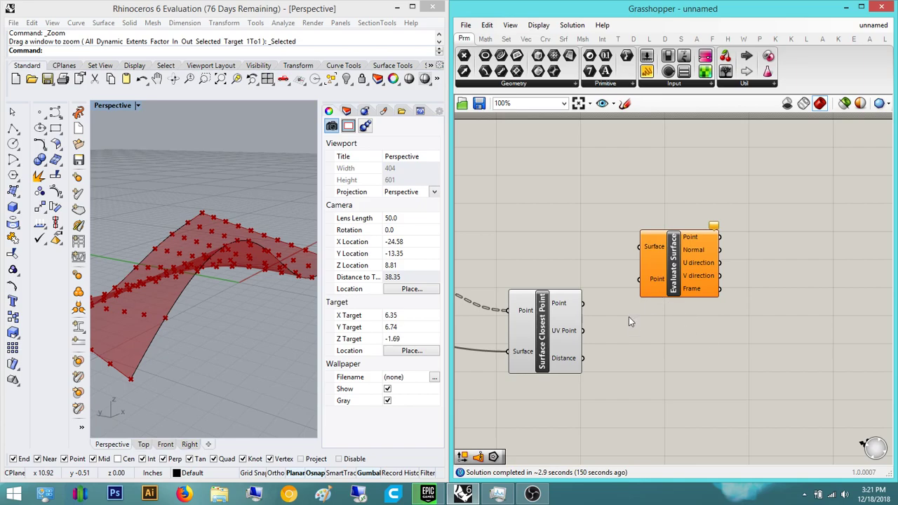
- Wire the UV points and the lofted surface into Evaluate Surface
click(670, 270)
scroll(687, 309, up, 2)
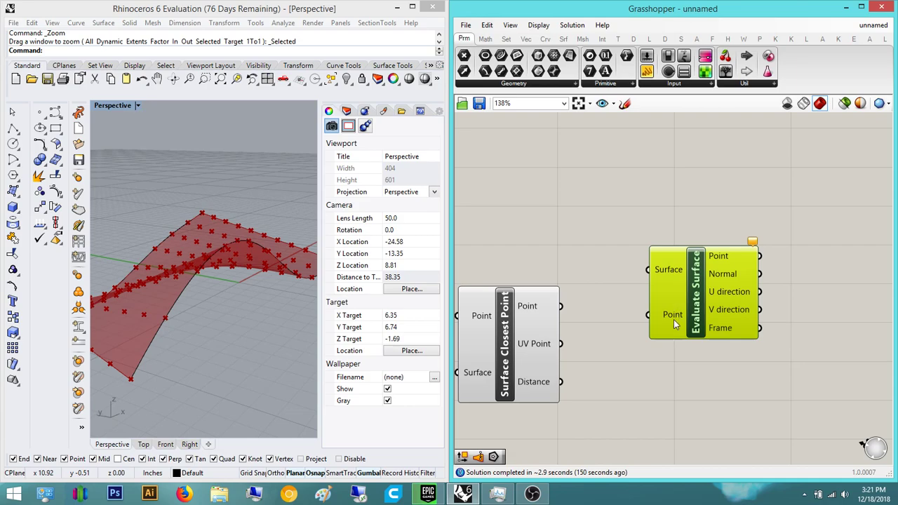
mouse_move(674, 319)
drag(561, 344, 649, 314)
drag(652, 275, 779, 216)
scroll(540, 161, down, 4)
scroll(298, 218, up, 2)
scroll(665, 232, down, 3)
drag(667, 216, 525, 225)
- Preview Evaluate Surface's frames and orbit the model to inspect them
click(539, 204)
right_drag(761, 228, 596, 236)
click(656, 234)
drag(656, 233, 656, 231)
right_drag(217, 235, 186, 232)
scroll(183, 280, up, 10)
scroll(286, 181, down, 12)
scroll(181, 214, down, 9)
scroll(209, 193, up, 7)
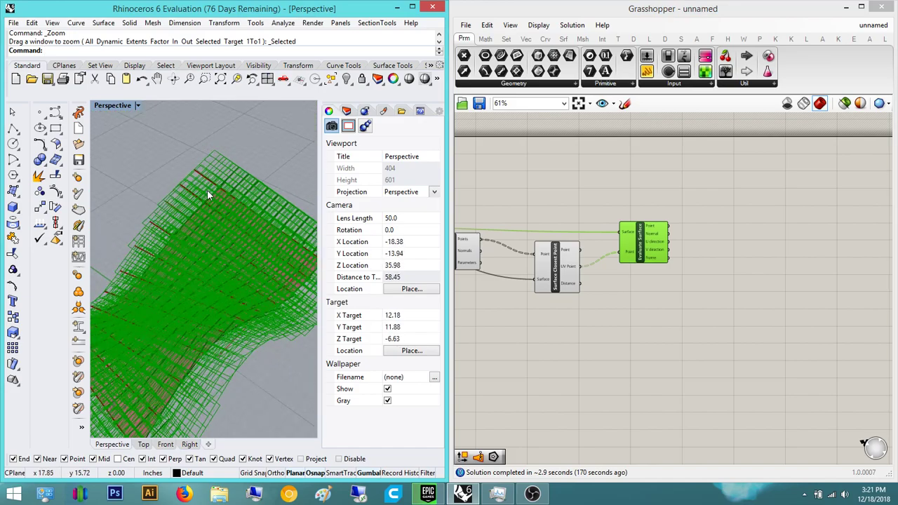
right_drag(279, 213, 216, 217)
scroll(154, 213, down, 6)
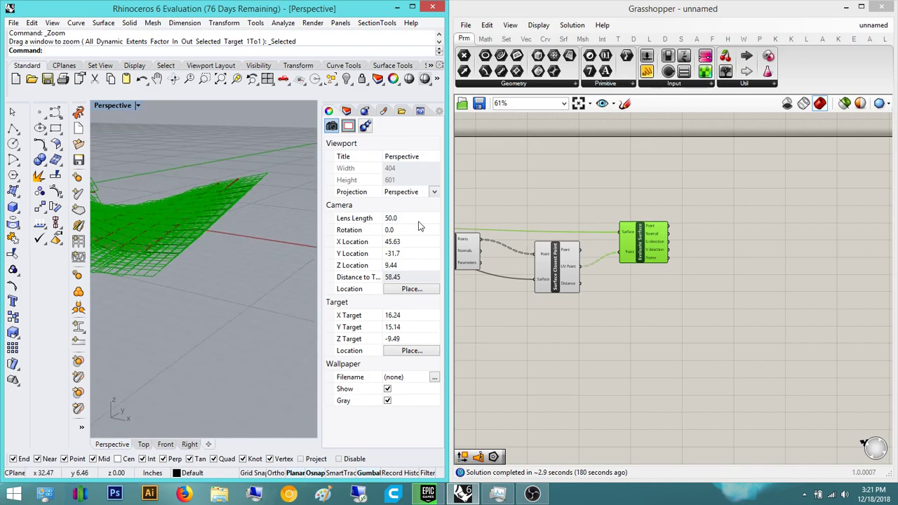
- Add a Vector Display fed by Evaluate Surface's Normal, anchored at the Divide Surface points
middle_click(660, 241)
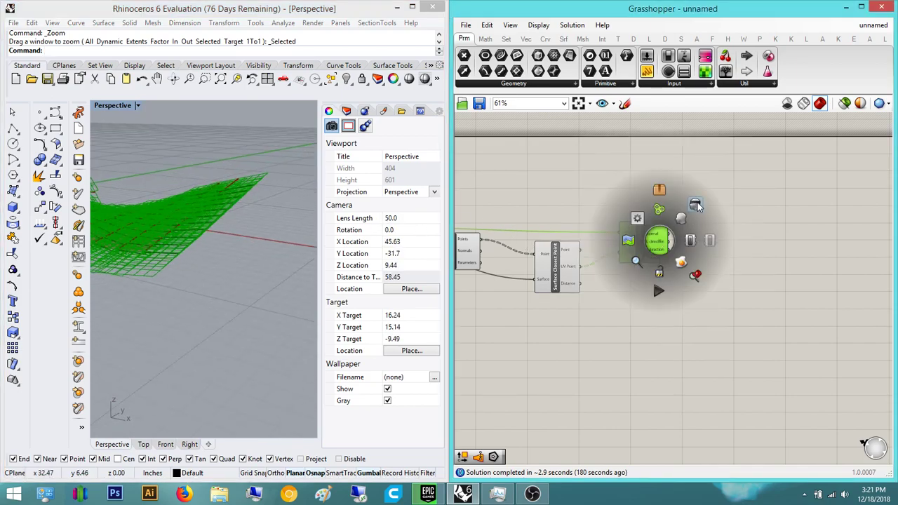
click(697, 205)
double_click(693, 216)
text(v)
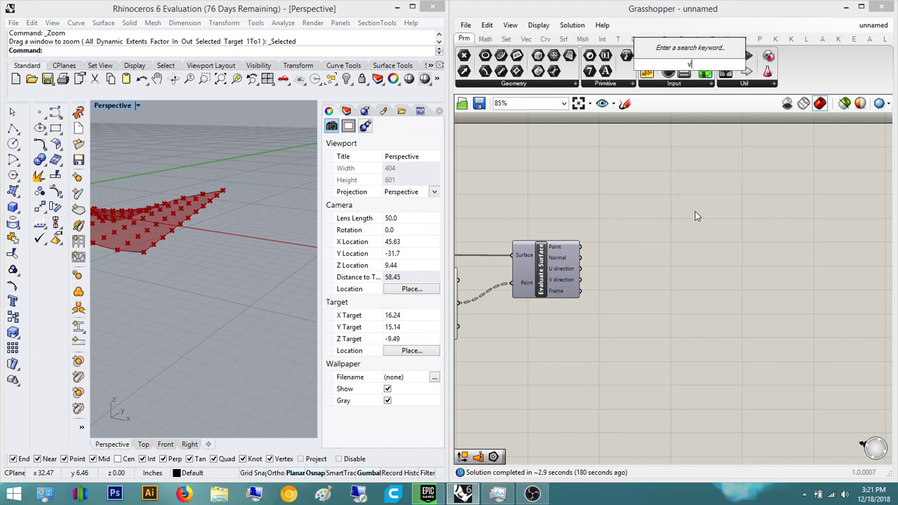
text(ector displayh)
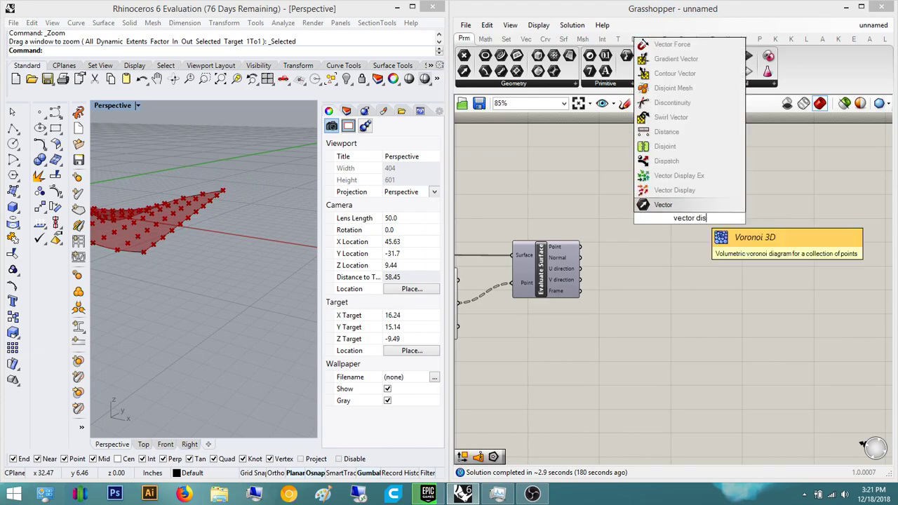
key(BackSpace)
click(699, 209)
scroll(655, 225, up, 3)
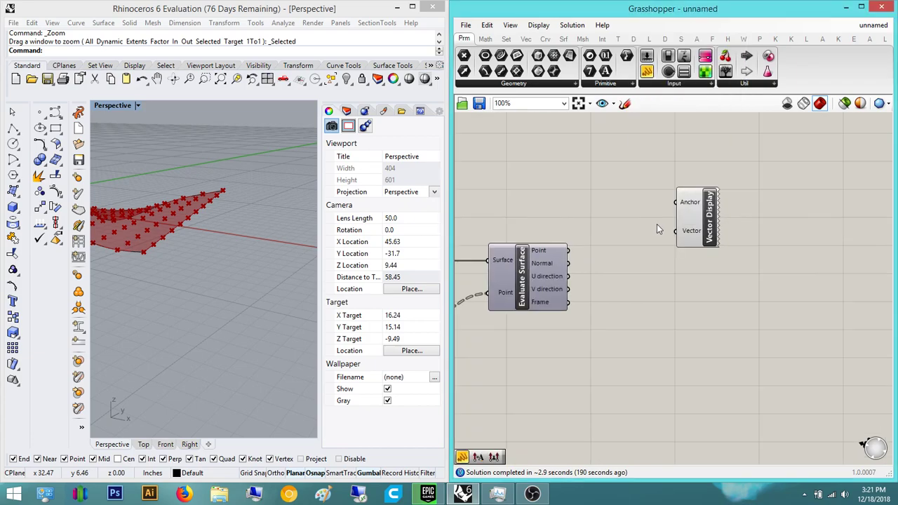
mouse_move(684, 236)
mouse_down()
mouse_move(609, 237)
mouse_move(525, 280)
mouse_move(682, 235)
mouse_up()
drag(685, 194, 544, 203)
scroll(594, 142, down, 5)
scroll(635, 223, up, 3)
scroll(621, 230, down, 3)
scroll(552, 205, up, 2)
- Orbit the model to inspect the red normal arrows from above
right_drag(137, 187, 153, 241)
scroll(169, 280, up, 8)
scroll(253, 256, down, 10)
scroll(259, 244, up, 10)
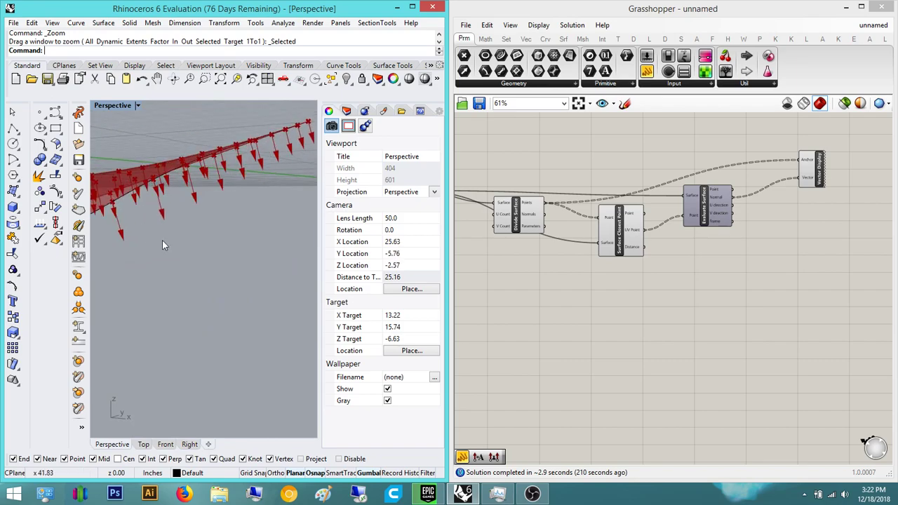
right_drag(214, 207, 210, 302)
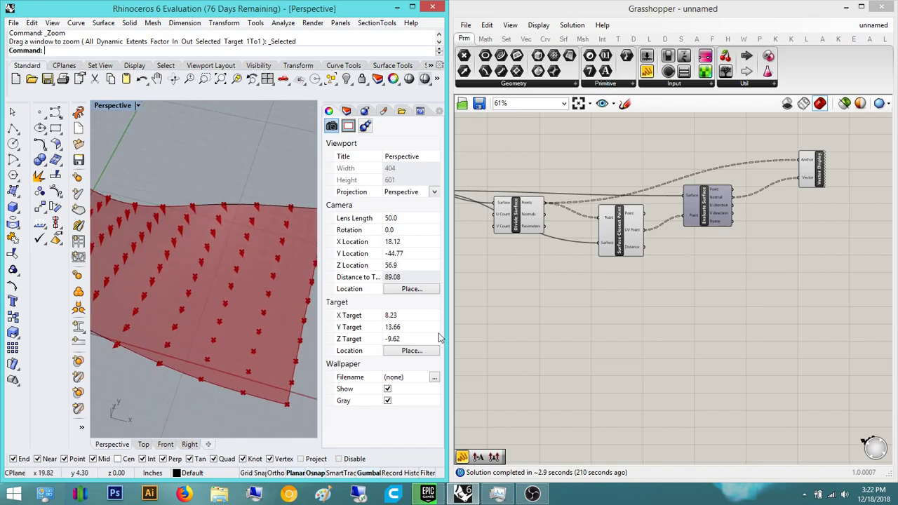
- Add a Polygon component to the definition
click(698, 277)
right_drag(698, 277, 681, 254)
double_click(681, 254)
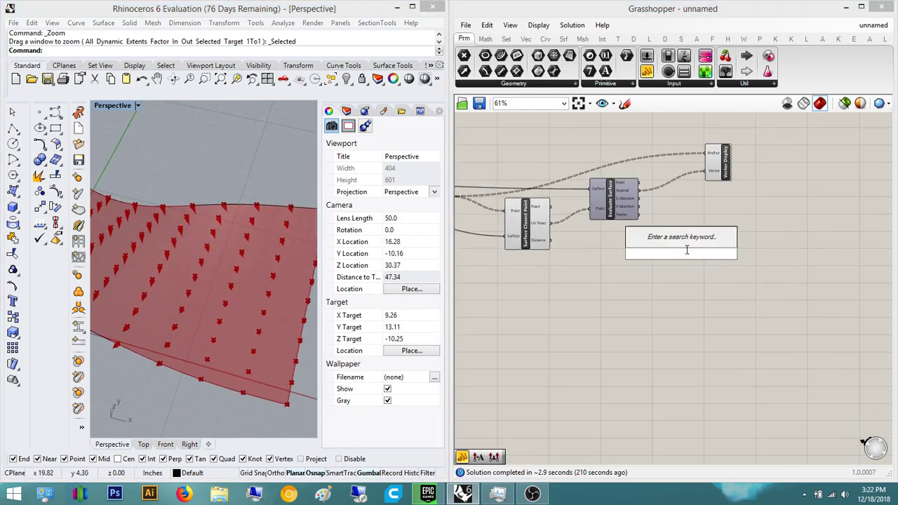
text(polygon)
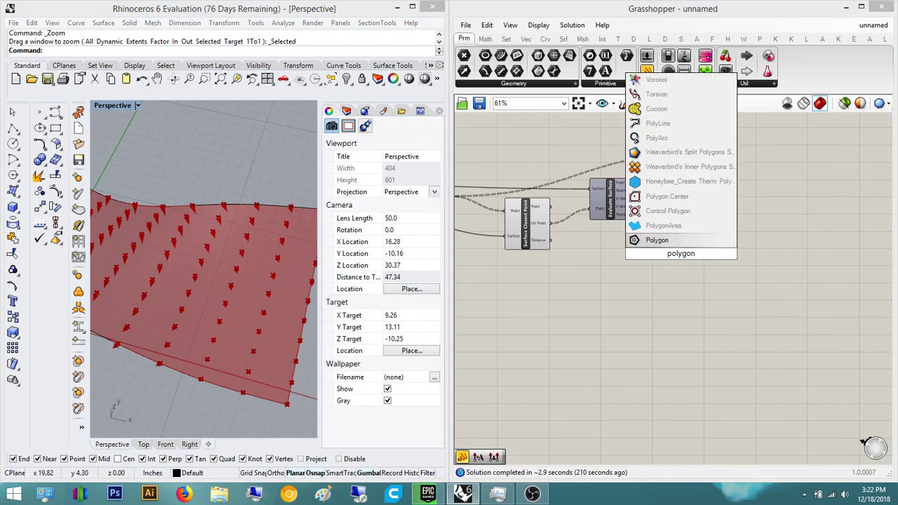
key(Return)
scroll(687, 270, up, 4)
scroll(634, 207, down, 2)
right_drag(641, 211, 622, 293)
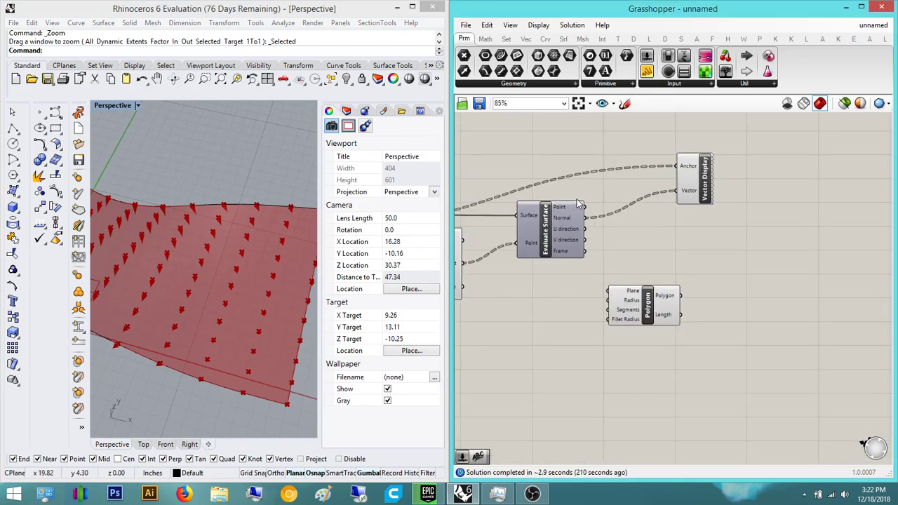
- Place the polygons on Evaluate Surface's frames instead of the divided surface points
drag(584, 206, 722, 282)
click(659, 272)
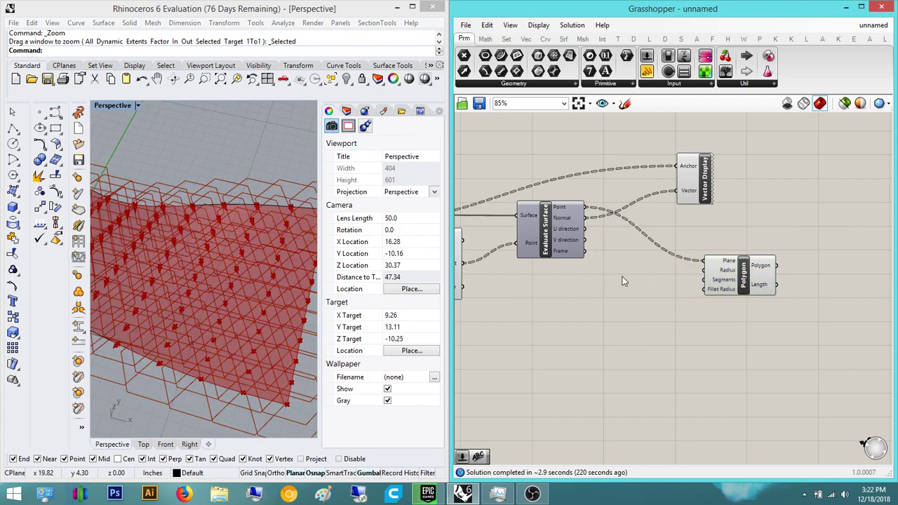
scroll(655, 274, up, 2)
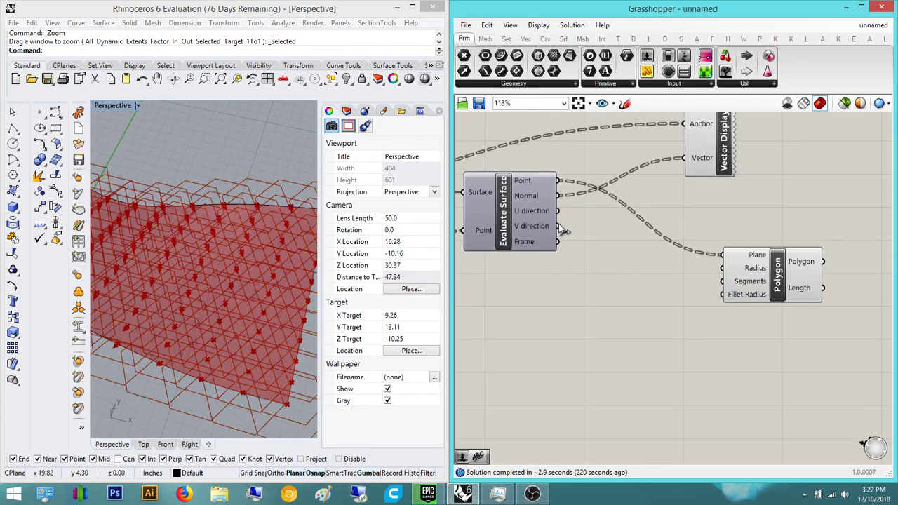
drag(557, 242, 722, 255)
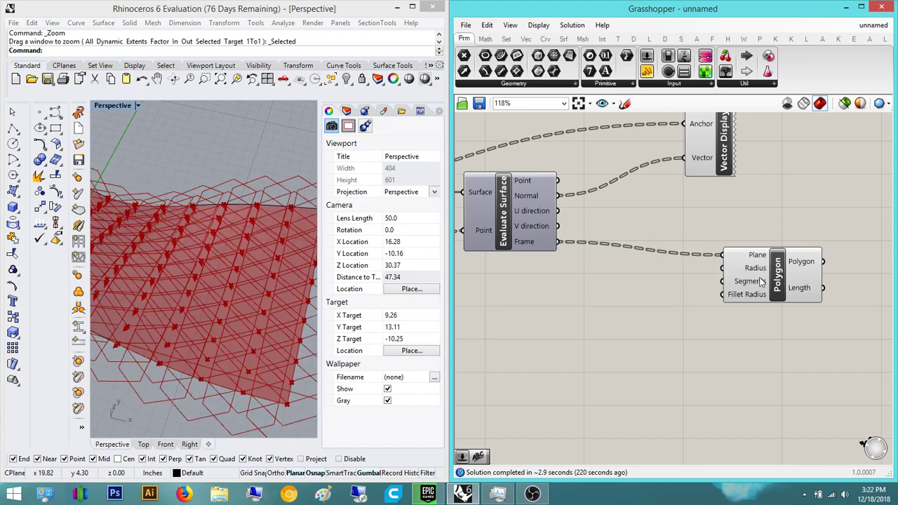
right_drag(295, 253, 212, 182)
scroll(225, 181, up, 6)
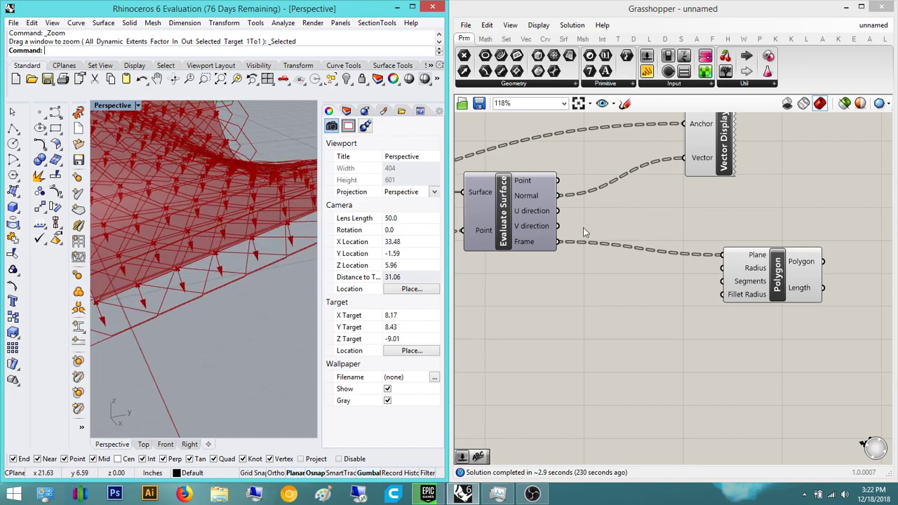
- Drive the polygon radius with a number slider set to 0.80
click(643, 316)
double_click(642, 320)
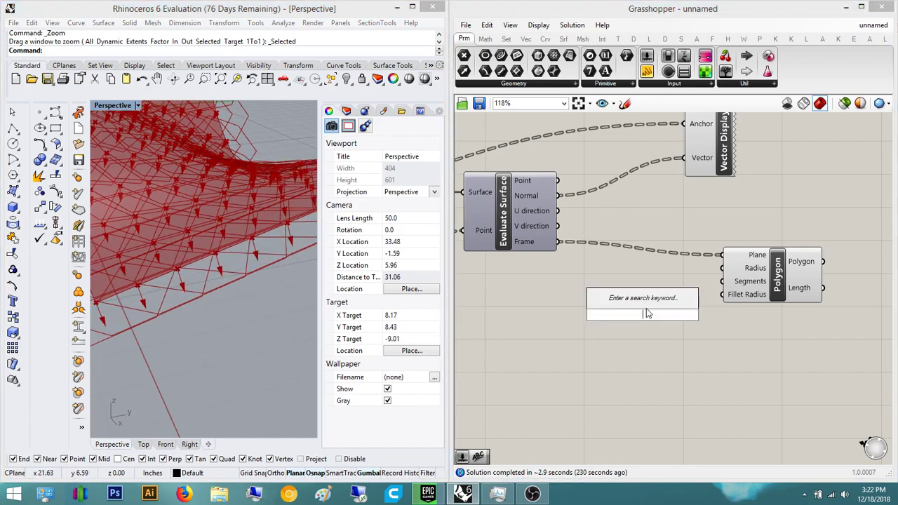
text(1)
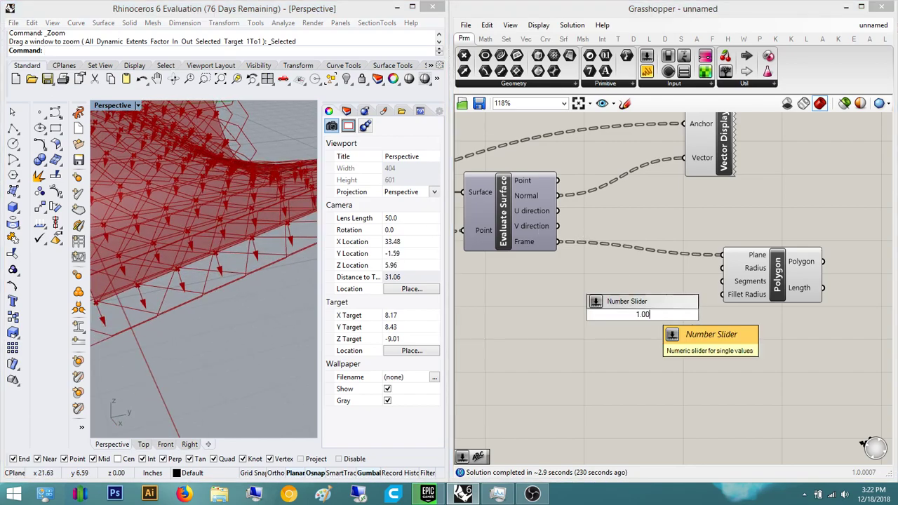
key(Return)
scroll(749, 277, up, 2)
drag(730, 257, 708, 318)
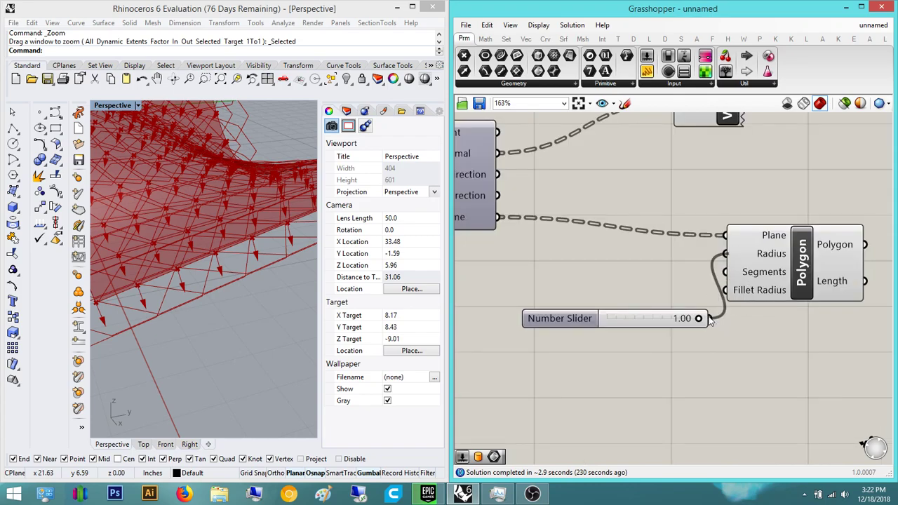
right_drag(232, 240, 220, 267)
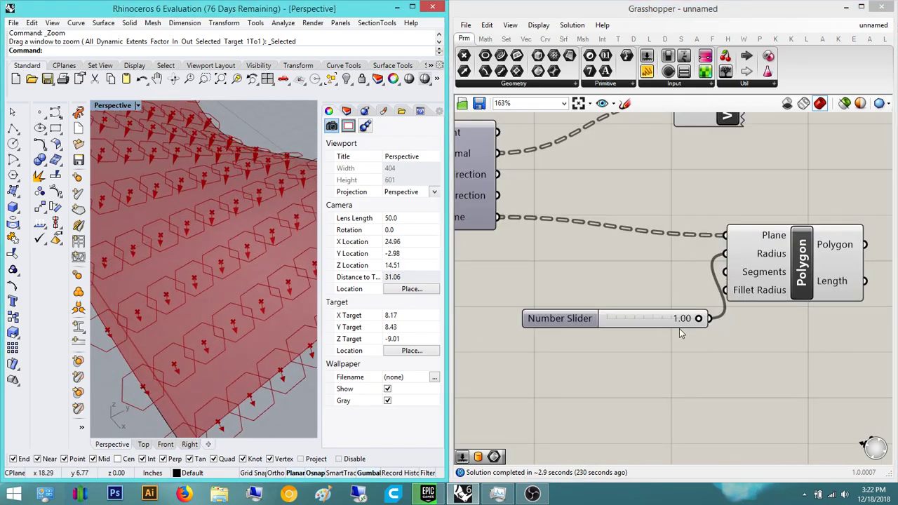
drag(699, 319, 680, 320)
- Add a number slider beside Divide Surface, then delete the unwanted slider
right_drag(517, 298, 708, 309)
scroll(709, 308, down, 5)
right_drag(560, 316, 724, 335)
scroll(573, 304, up, 1)
right_drag(521, 316, 581, 319)
double_click(581, 322)
text(number slider)
key(Return)
scroll(667, 305, up, 3)
click(576, 317)
scroll(581, 319, down, 2)
right_drag(581, 318, 538, 352)
key(Delete)
- Create a slider starting at 12 beside Divide Surface and raise V Count to 20
double_click(530, 343)
text(12)
key(Return)
scroll(559, 343, up, 2)
drag(572, 343, 554, 351)
scroll(590, 349, up, 1)
drag(472, 350, 480, 348)
- Add a second slider to U Count and lower it from 12 to 9
double_click(493, 317)
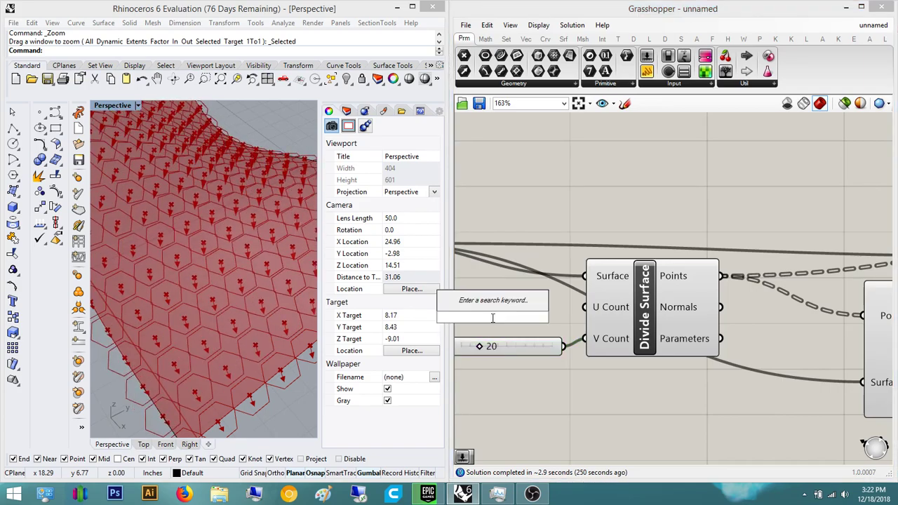
text(12)
key(Return)
mouse_move(561, 313)
mouse_down()
mouse_move(519, 311)
mouse_move(573, 313)
mouse_move(545, 317)
mouse_up()
right_drag(477, 319, 604, 331)
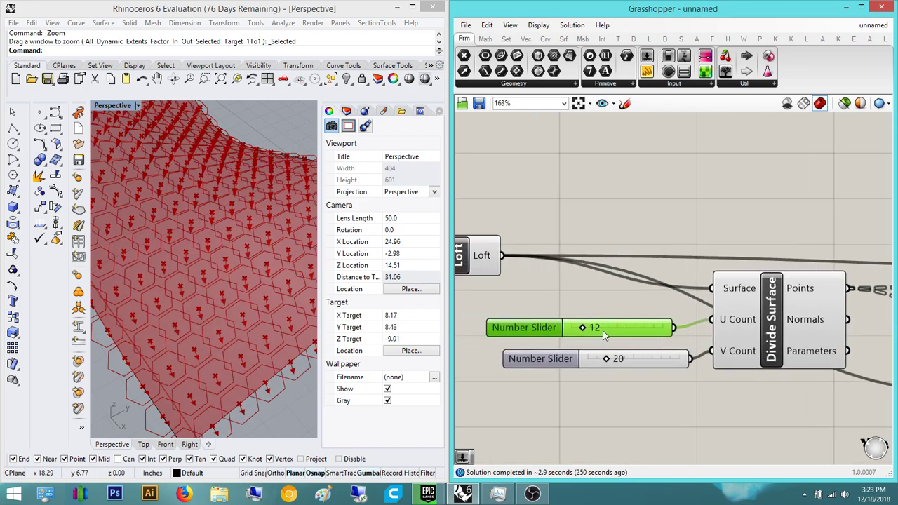
drag(582, 333, 580, 332)
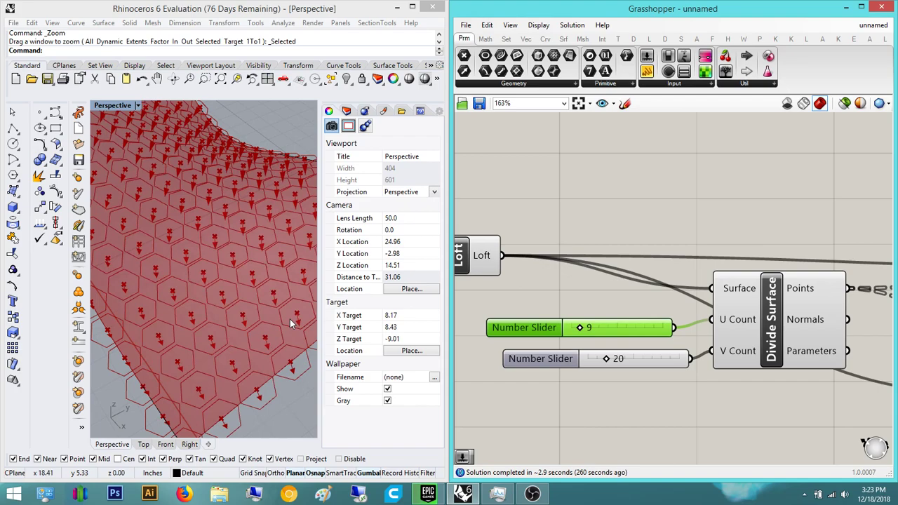
- Orbit the model and preview the Polygon component to check the denser hexagon grid
click(267, 220)
scroll(267, 219, down, 6)
mouse_move(189, 221)
right_down()
mouse_move(176, 194)
mouse_move(200, 212)
right_up()
scroll(200, 212, up, 2)
click(607, 206)
right_drag(672, 231, 538, 258)
scroll(538, 258, down, 5)
right_drag(810, 298, 654, 285)
scroll(740, 306, up, 3)
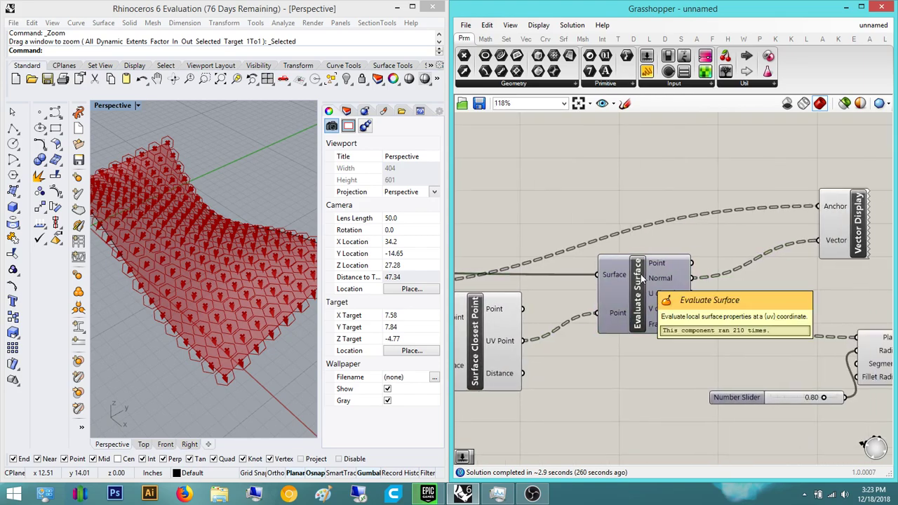
right_drag(846, 358, 711, 352)
click(761, 374)
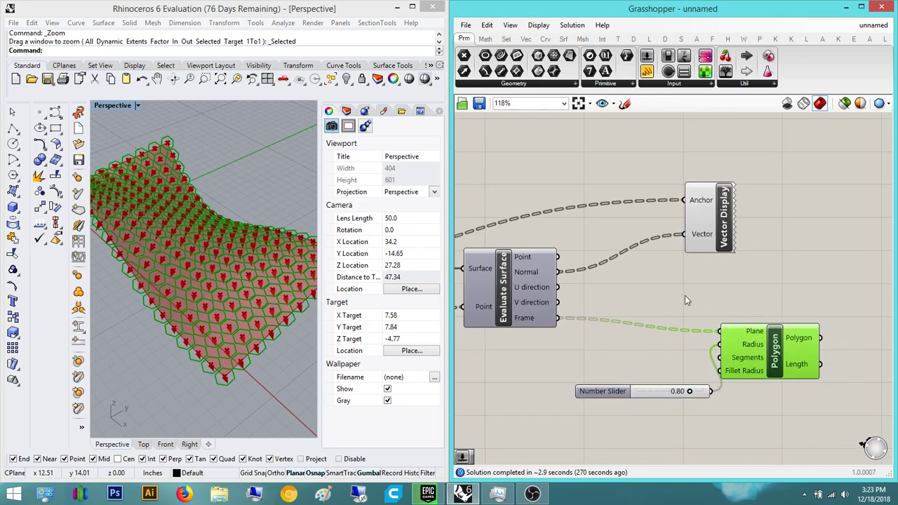
click(688, 303)
right_drag(634, 300, 620, 303)
right_drag(576, 353, 536, 353)
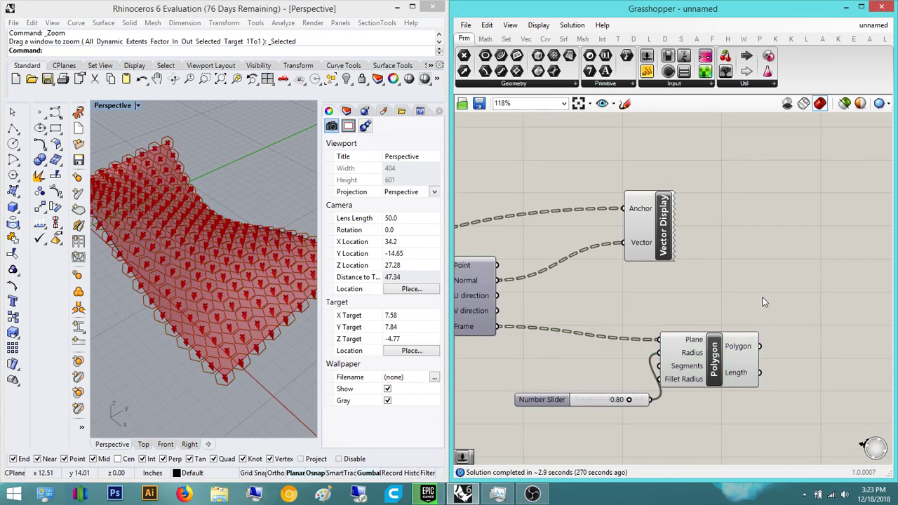
right_drag(762, 301, 684, 303)
- Place an Extrude component using the hexagons as its Base
double_click(683, 300)
text(extrude)
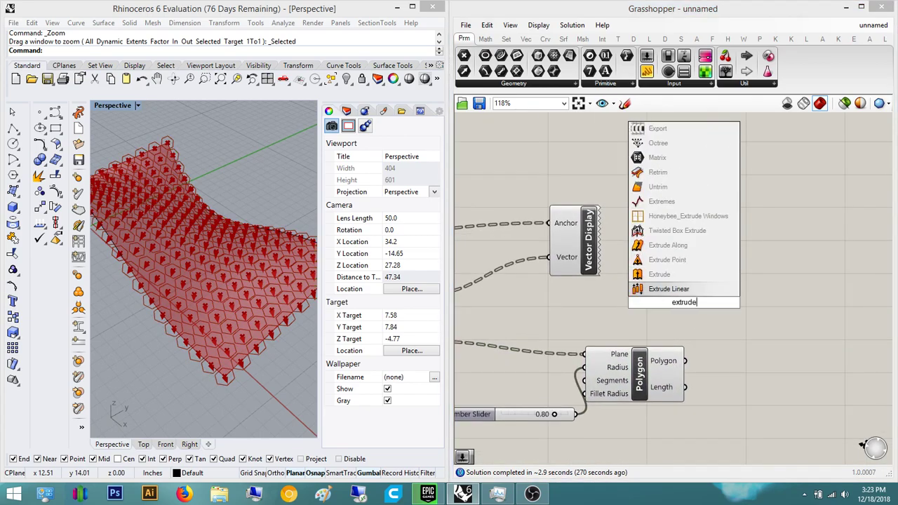
key(Return)
scroll(701, 313, up, 1)
drag(701, 313, 810, 272)
drag(702, 258, 680, 372)
right_drag(641, 307, 567, 328)
drag(719, 286, 825, 265)
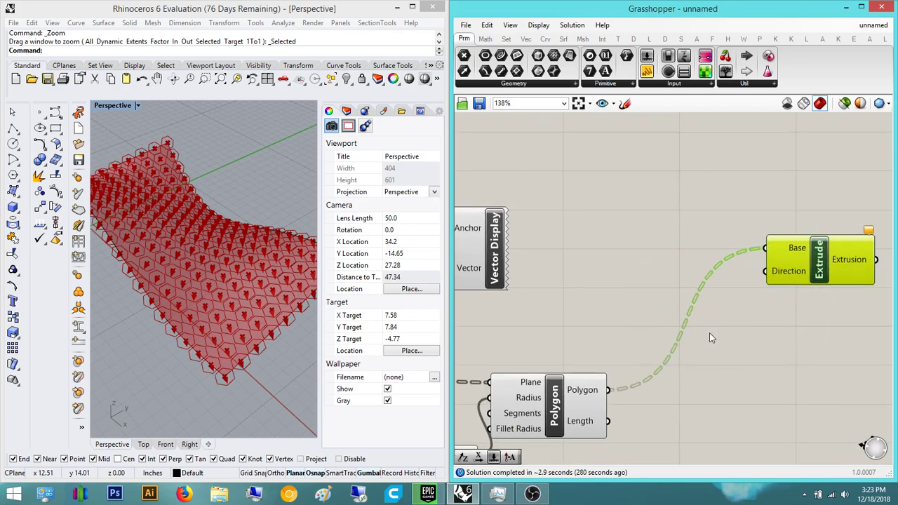
drag(765, 271, 618, 187)
click(618, 187)
scroll(721, 309, down, 3)
scroll(723, 302, up, 2)
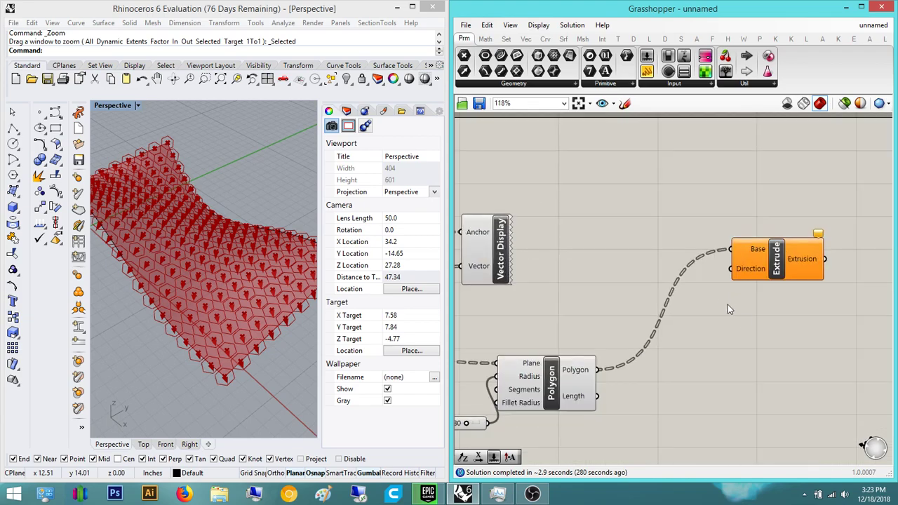
- Feed a Unit Z vector into Extrude's Direction
double_click(738, 321)
text(unit z)
key(Return)
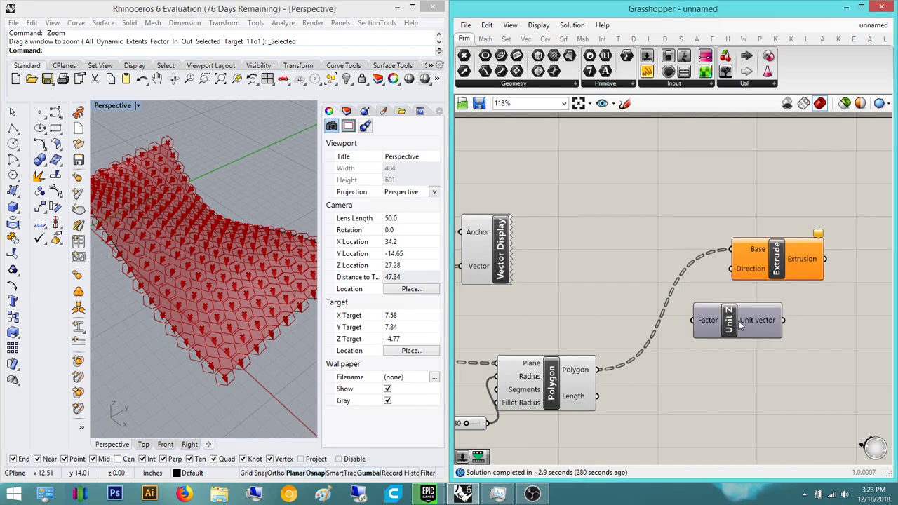
scroll(643, 255, up, 3)
drag(714, 247, 671, 333)
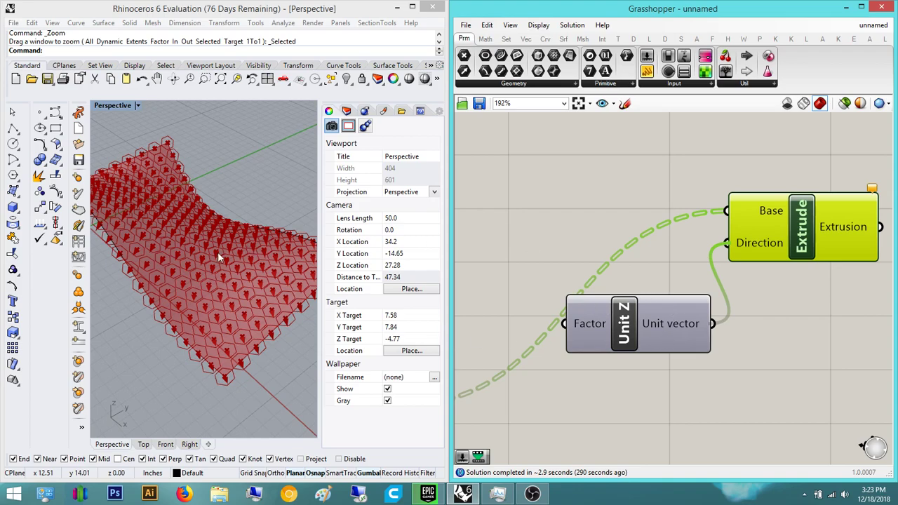
- Orbit the model to inspect the straight-up Z extrusions
right_drag(219, 210, 203, 253)
scroll(99, 246, up, 4)
right_drag(98, 246, 245, 247)
scroll(178, 158, up, 4)
right_drag(179, 157, 214, 145)
scroll(214, 145, down, 6)
right_drag(214, 185, 239, 253)
scroll(209, 230, up, 4)
scroll(268, 197, down, 8)
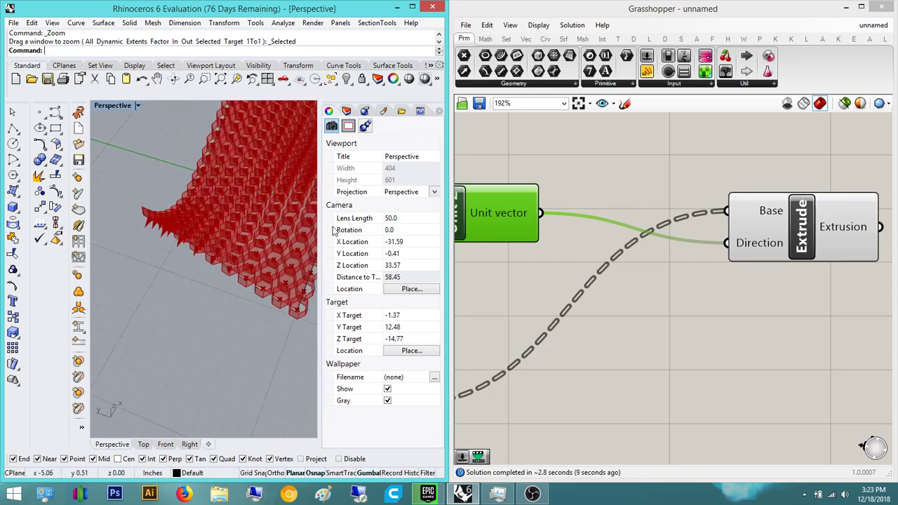
right_drag(277, 218, 237, 275)
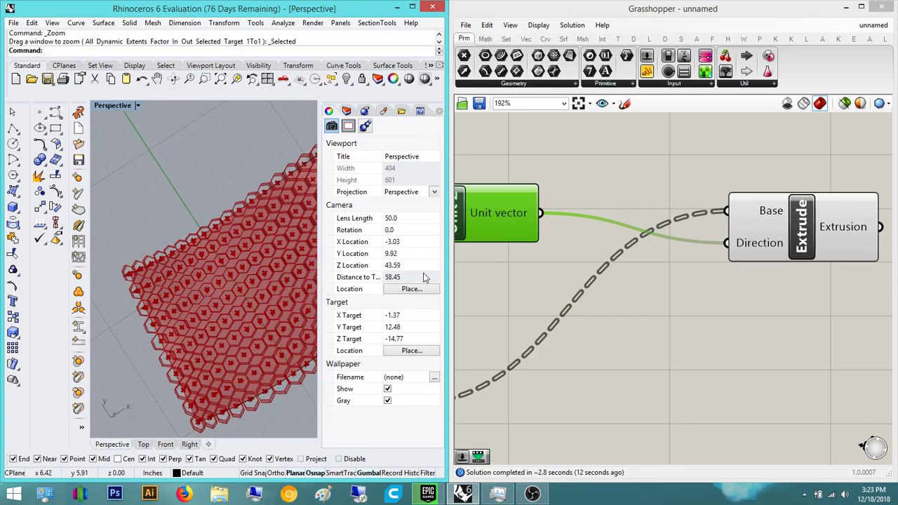
- Delete Unit Z and wire Evaluate Surface's Normal into Extrude's Direction
right_drag(531, 213, 755, 265)
key(Delete)
scroll(702, 312, down, 4)
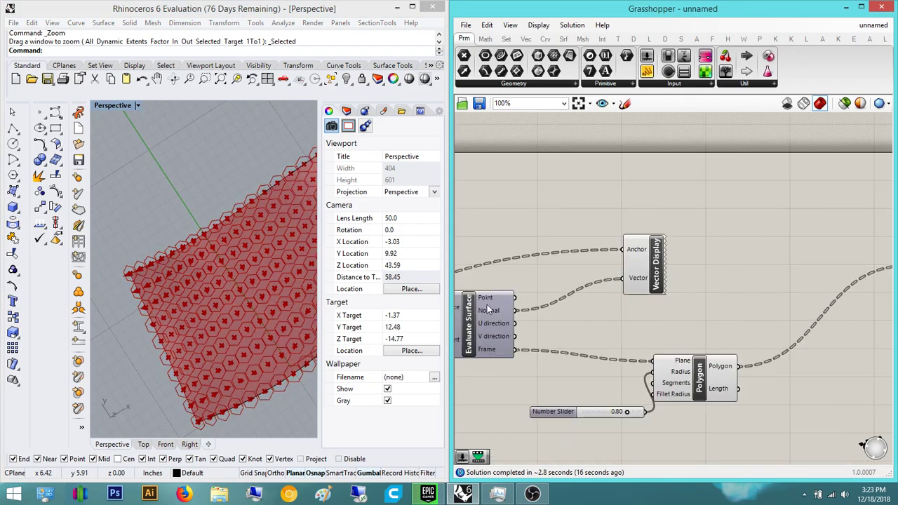
right_drag(514, 320, 506, 272)
scroll(577, 277, down, 3)
right_drag(616, 278, 562, 283)
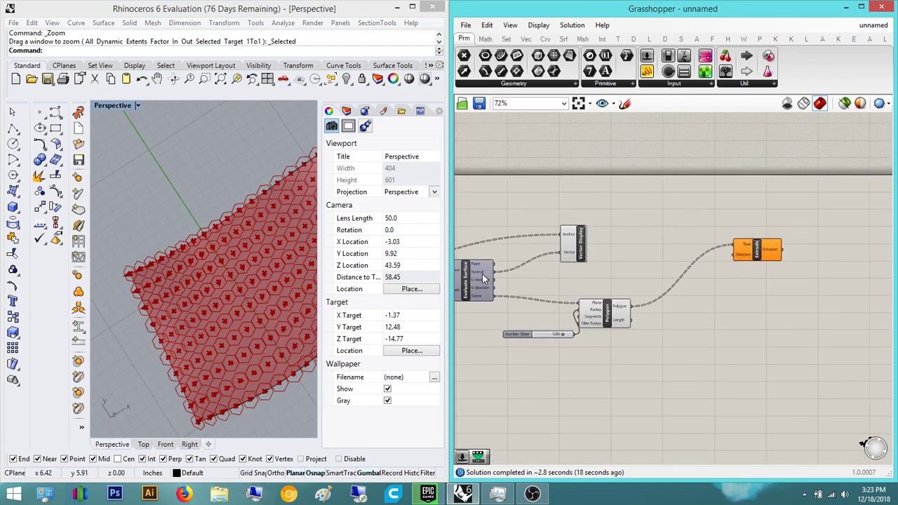
scroll(482, 276, up, 3)
drag(497, 272, 876, 244)
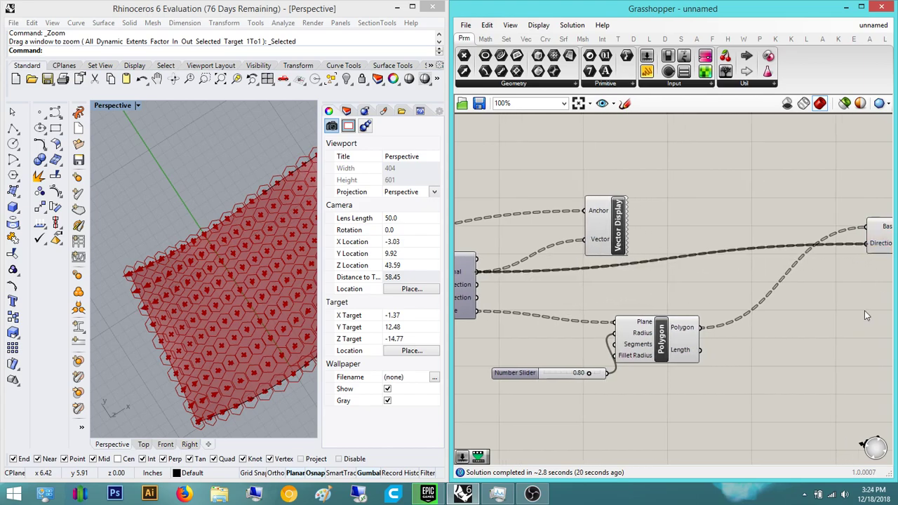
- Orbit the model to view the hexagonal prisms extruded along the normals
right_drag(175, 346, 191, 264)
scroll(195, 239, up, 6)
scroll(180, 263, down, 6)
right_drag(197, 137, 249, 198)
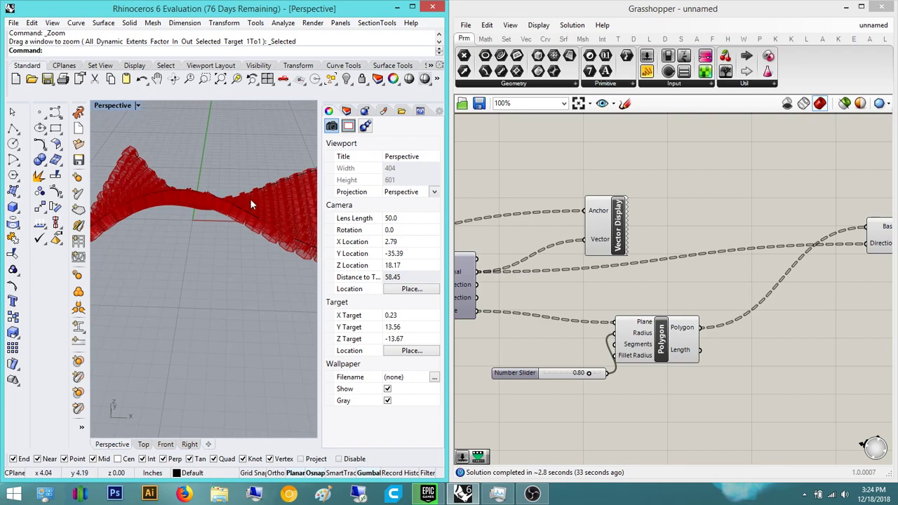
right_drag(810, 190, 710, 202)
- Insert a Reverse component between Evaluate Surface's Normal and Extrude's Direction
double_click(709, 201)
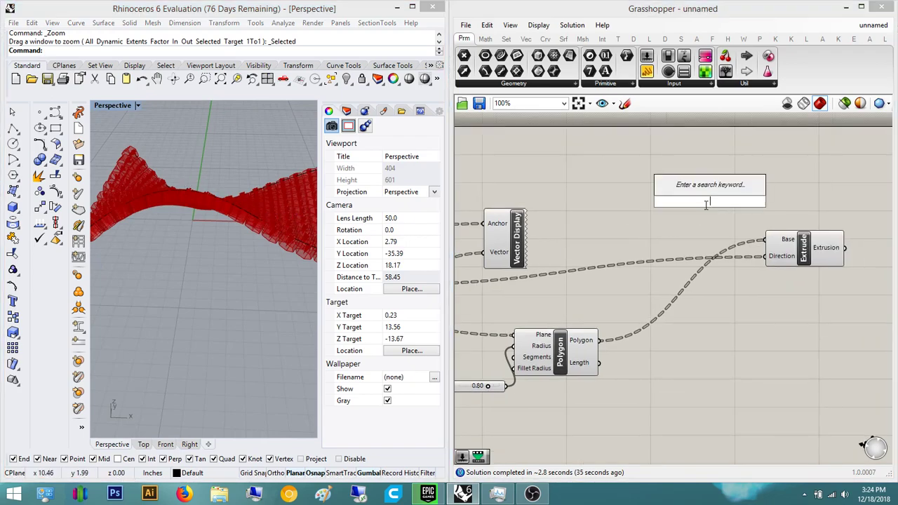
text(reverse)
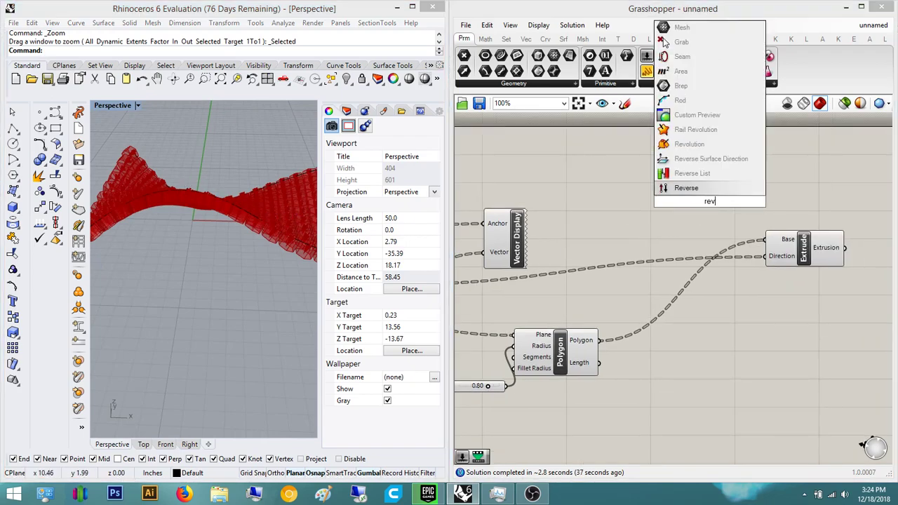
key(Return)
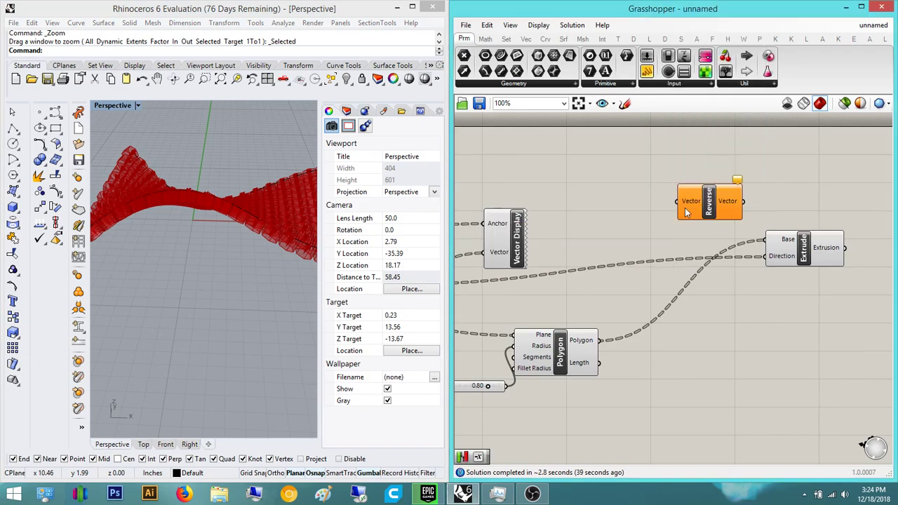
right_drag(499, 254, 589, 256)
drag(464, 286, 766, 203)
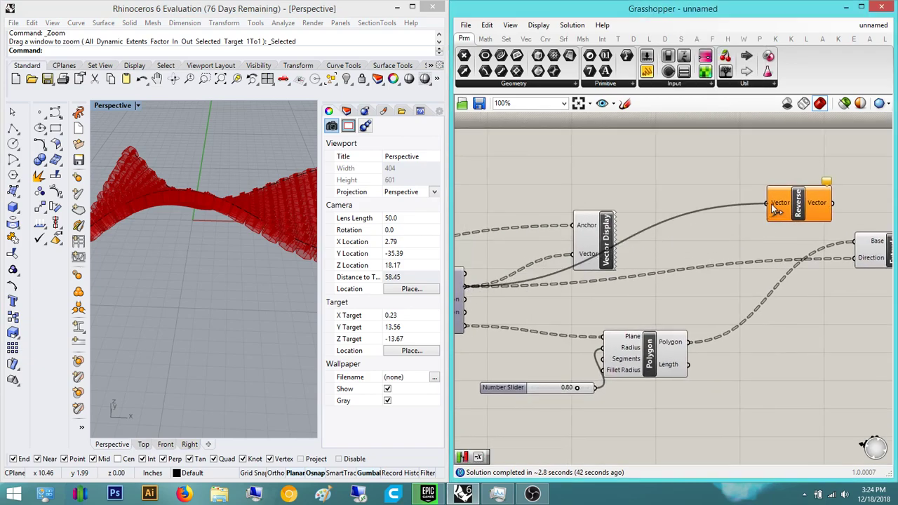
drag(833, 202, 859, 261)
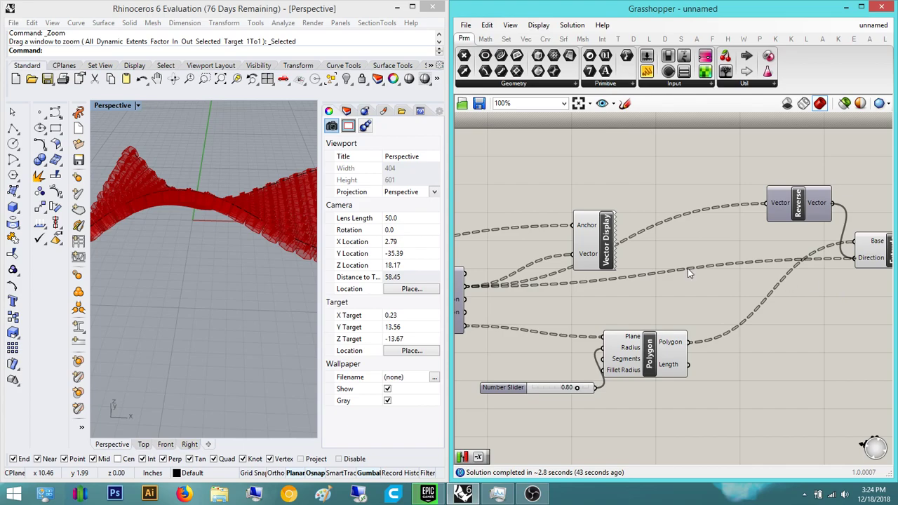
scroll(184, 167, up, 10)
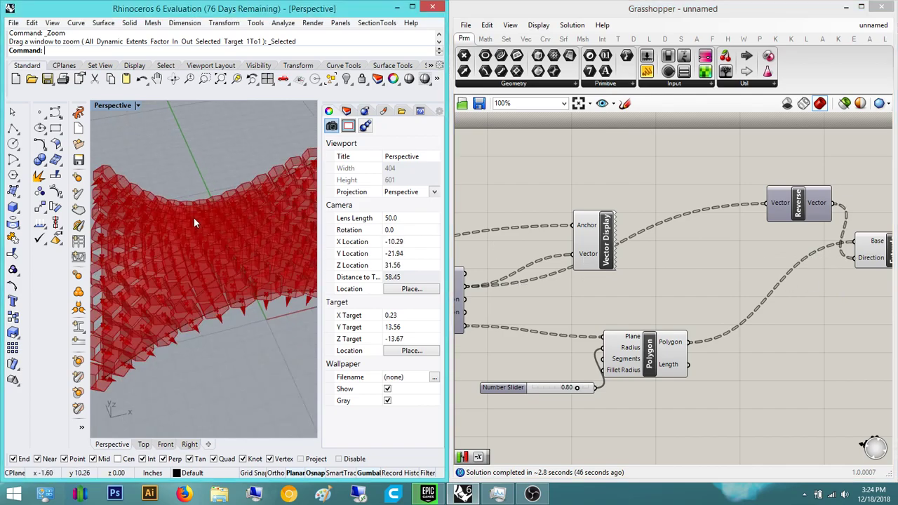
scroll(247, 271, down, 8)
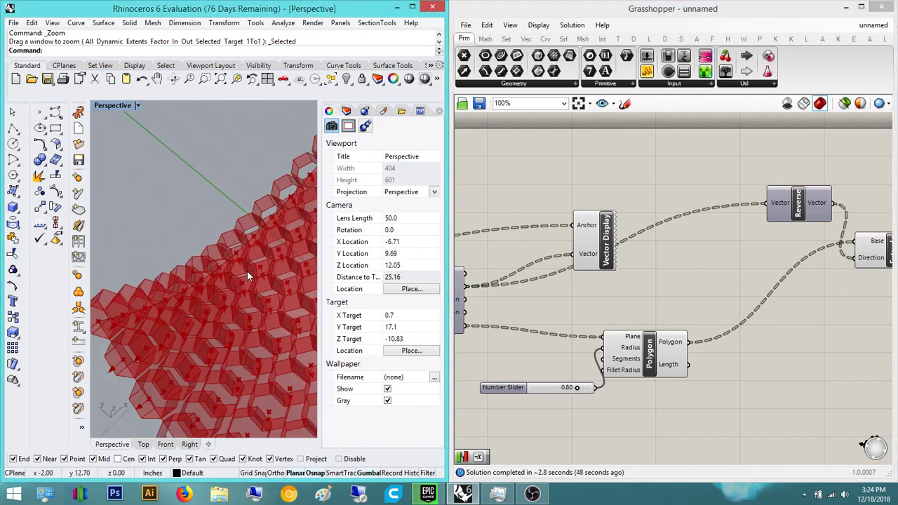
right_drag(246, 271, 187, 210)
scroll(620, 324, down, 5)
scroll(620, 324, up, 6)
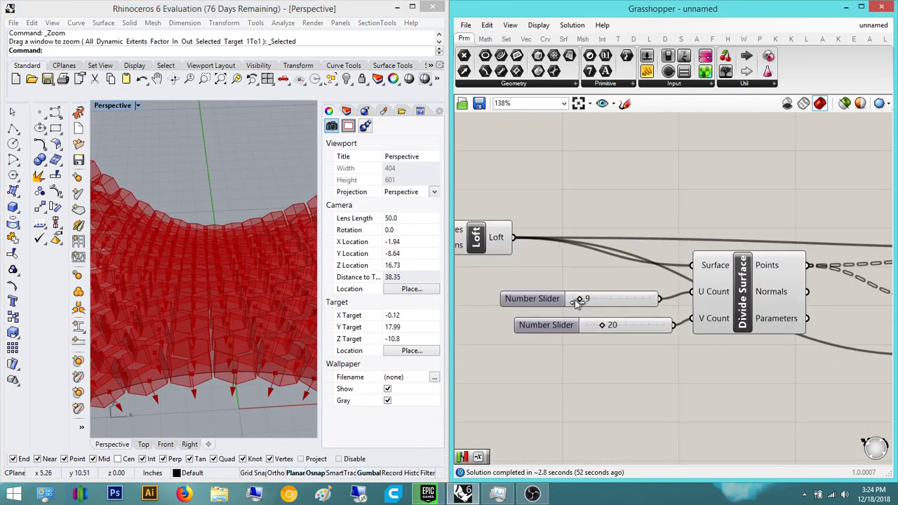
- Lower the V Count slider to 16 and enter a U Count of 6
drag(578, 300, 575, 300)
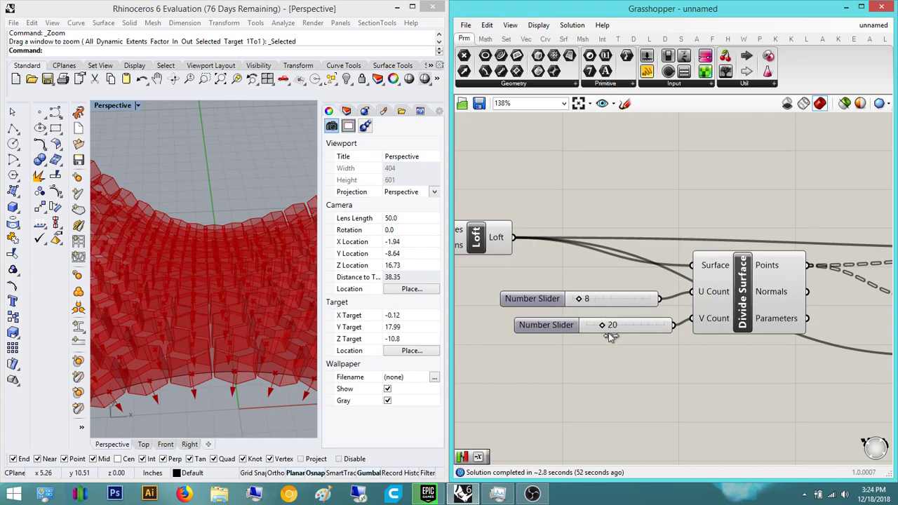
scroll(608, 332, up, 3)
drag(584, 319, 578, 319)
double_click(583, 268)
text(6)
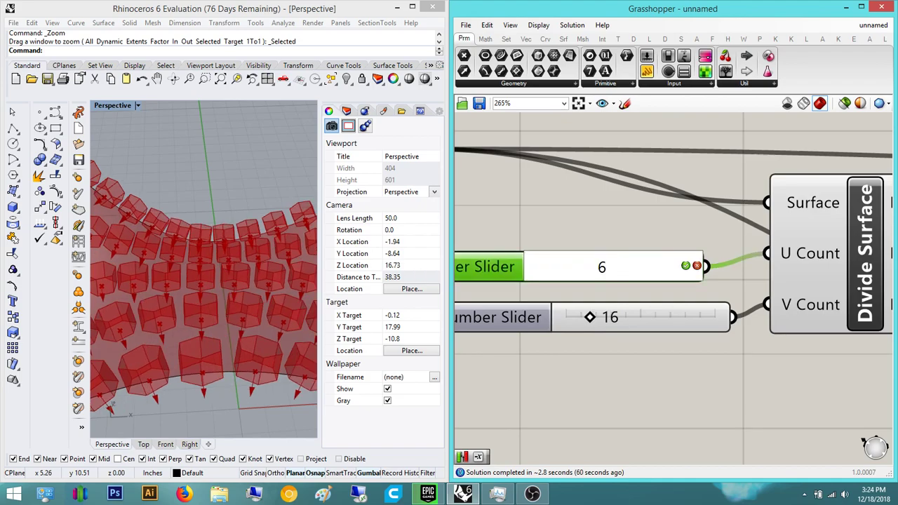
key(Return)
- Orbit under the canopy to inspect the larger cells, then pan across the network to Reverse and Extrude
right_drag(256, 237, 180, 244)
scroll(197, 273, down, 8)
scroll(196, 287, up, 8)
scroll(180, 244, down, 2)
right_drag(656, 386, 564, 376)
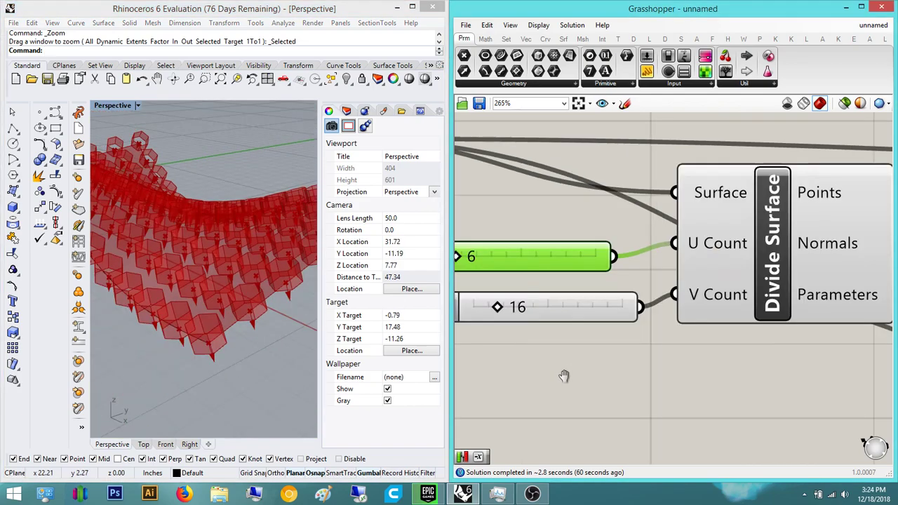
scroll(563, 376, down, 5)
right_drag(219, 280, 294, 228)
right_drag(572, 263, 565, 286)
scroll(571, 300, down, 4)
right_drag(817, 304, 605, 327)
scroll(554, 329, up, 4)
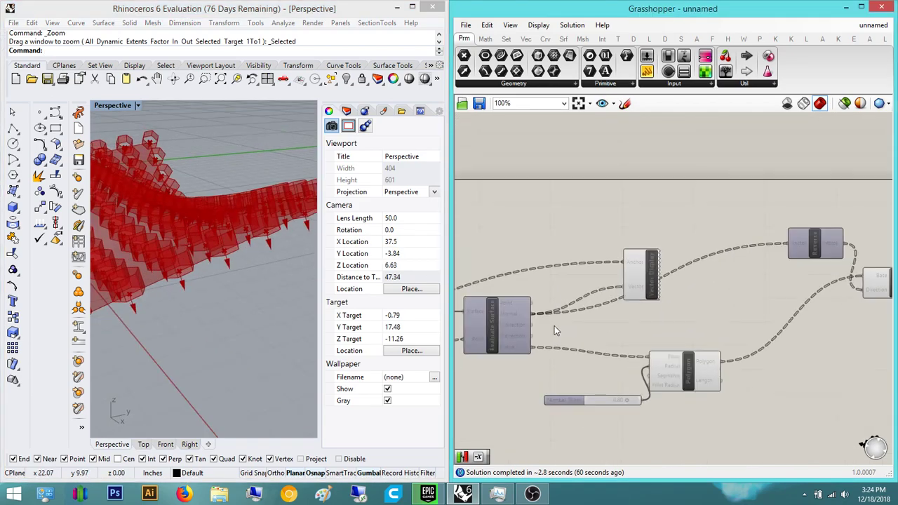
scroll(554, 327, up, 1)
right_drag(770, 288, 657, 286)
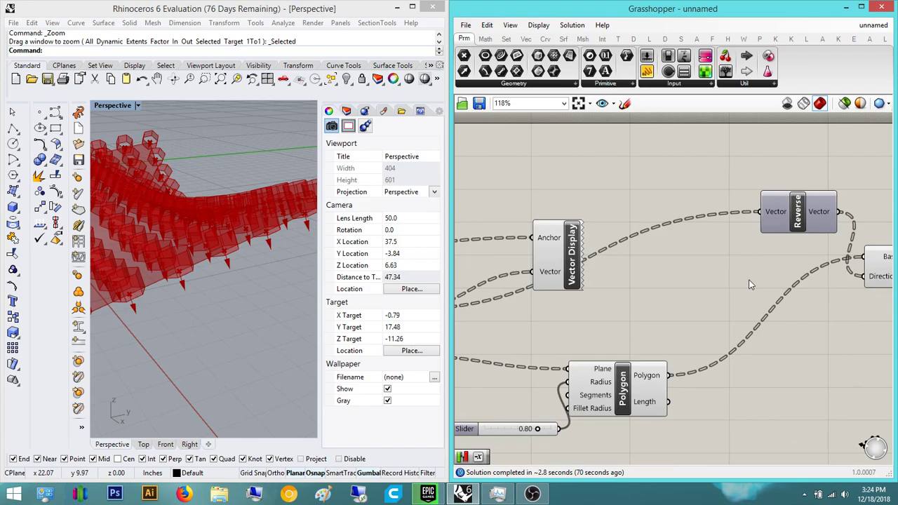
- Select Extrude and orbit the Rhino view around its green hexagonal extrusions
right_drag(674, 276, 599, 266)
right_drag(793, 263, 632, 251)
drag(666, 252, 748, 246)
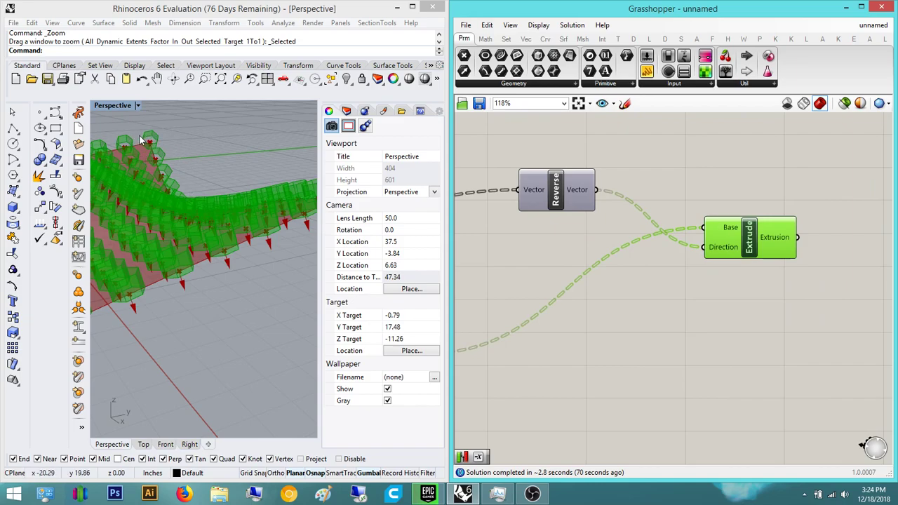
right_drag(249, 189, 137, 225)
scroll(138, 225, up, 8)
right_drag(151, 192, 205, 145)
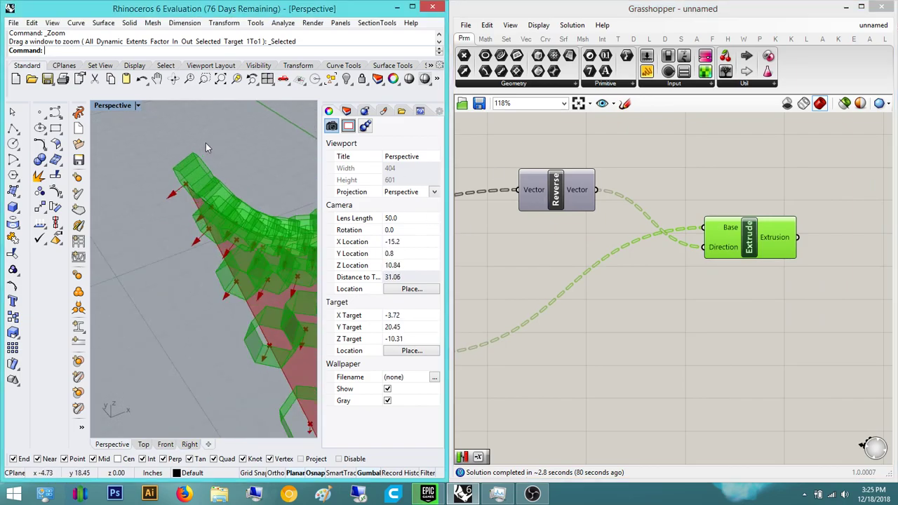
scroll(185, 199, up, 6)
right_drag(187, 230, 242, 350)
scroll(259, 351, down, 5)
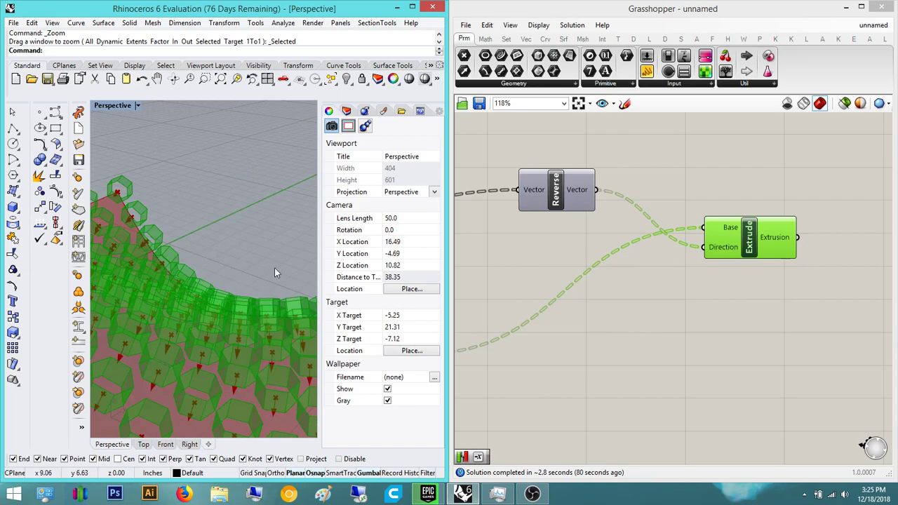
- Move Extrude up and right and Reverse down and right, then bring up component search
drag(722, 242, 752, 161)
drag(539, 211, 588, 237)
drag(769, 171, 858, 164)
click(779, 240)
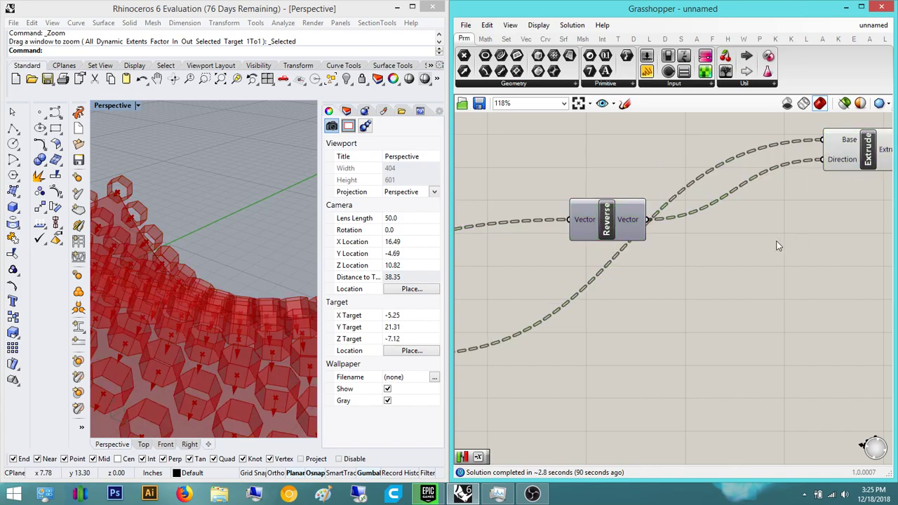
double_click(724, 249)
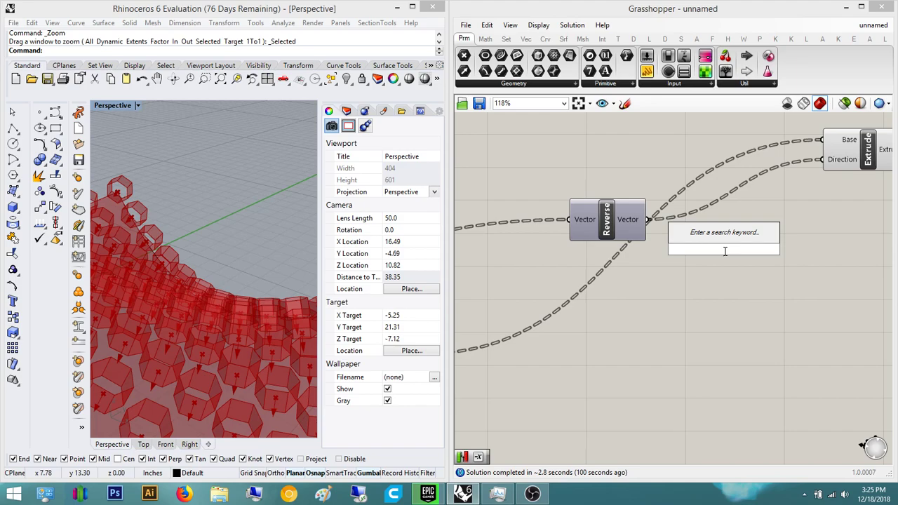
- Add an Amplitude component and rename its input to Magnitude
text(amplitude)
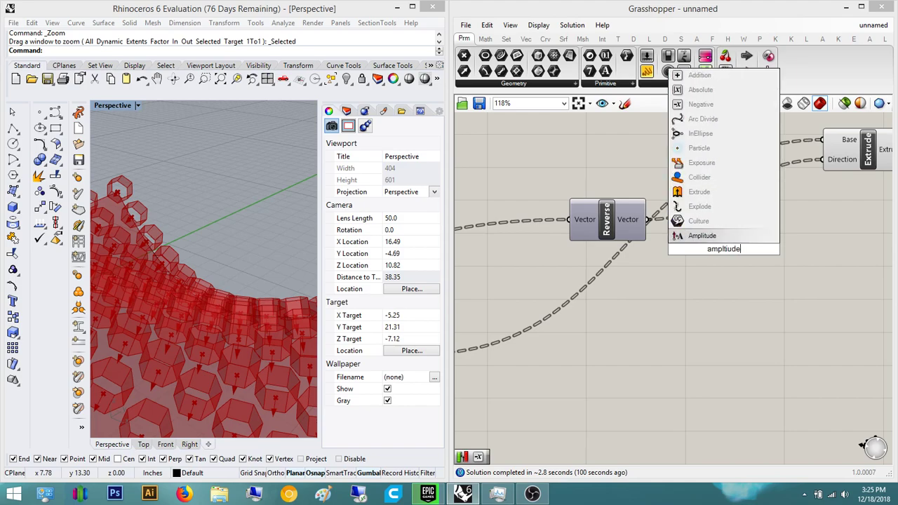
key(Return)
scroll(705, 263, up, 4)
scroll(705, 262, down, 3)
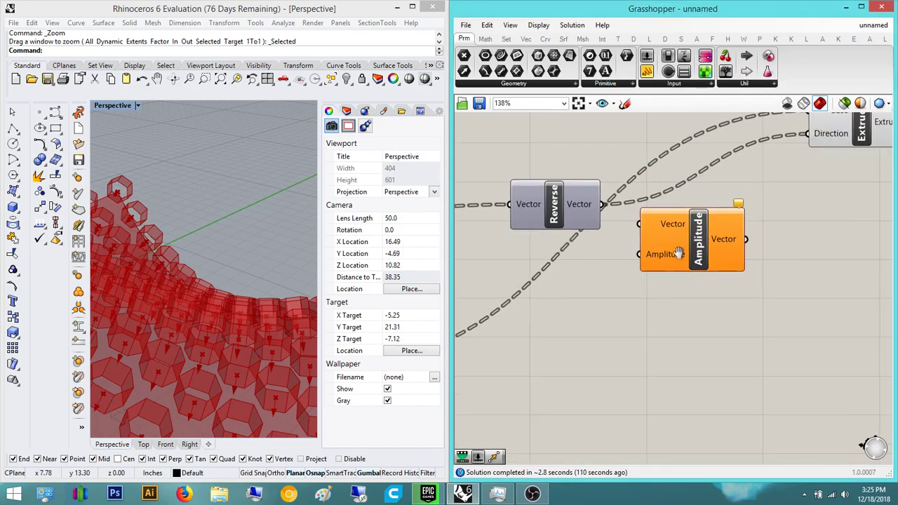
drag(694, 258, 690, 274)
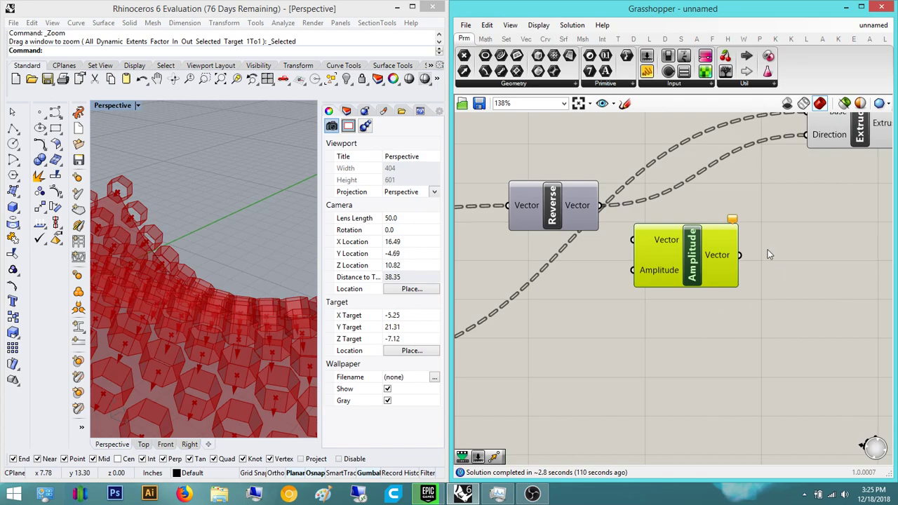
right_click(659, 272)
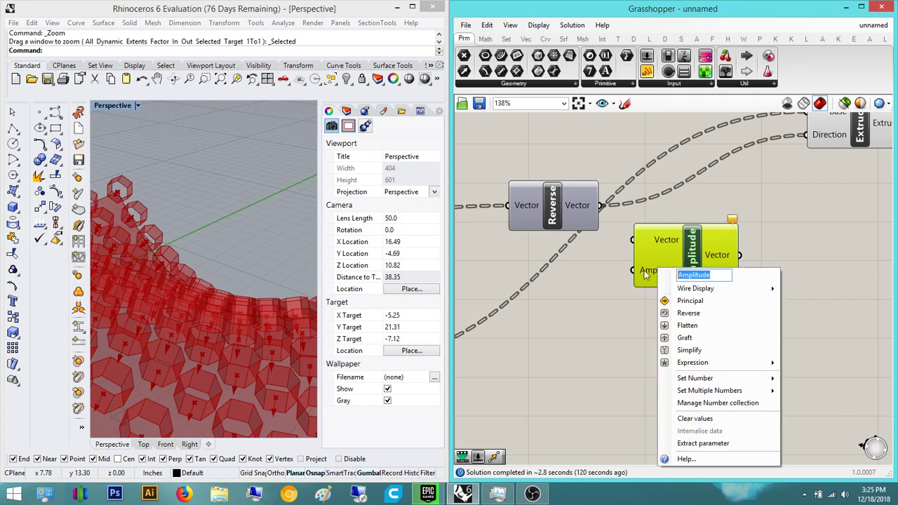
text(Magnitude)
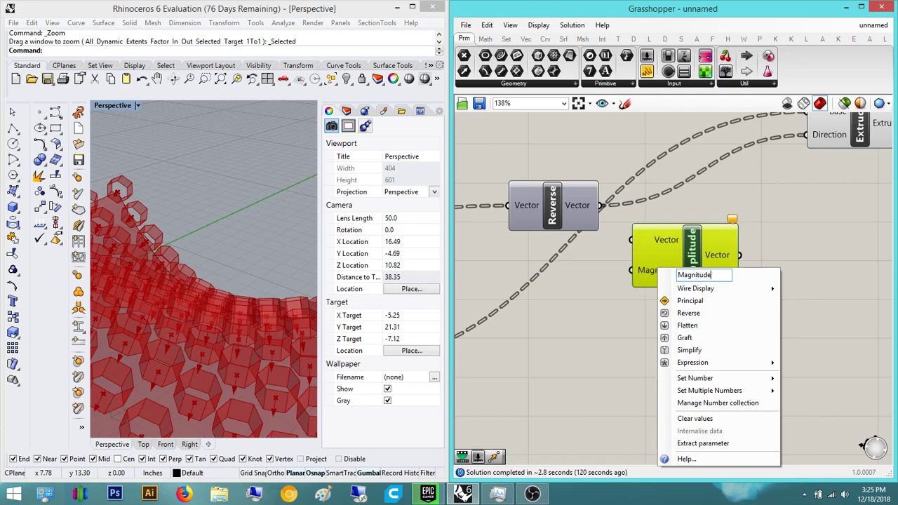
key(Return)
click(755, 257)
- Wire Amplitude's output into Extrude's Direction and Reverse's vectors into Amplitude
scroll(591, 333, up, 2)
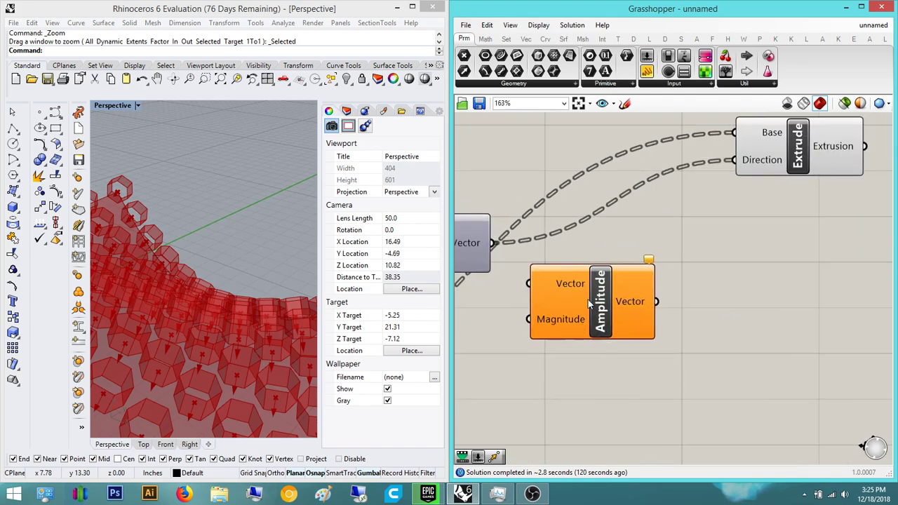
drag(656, 301, 761, 150)
scroll(640, 266, down, 2)
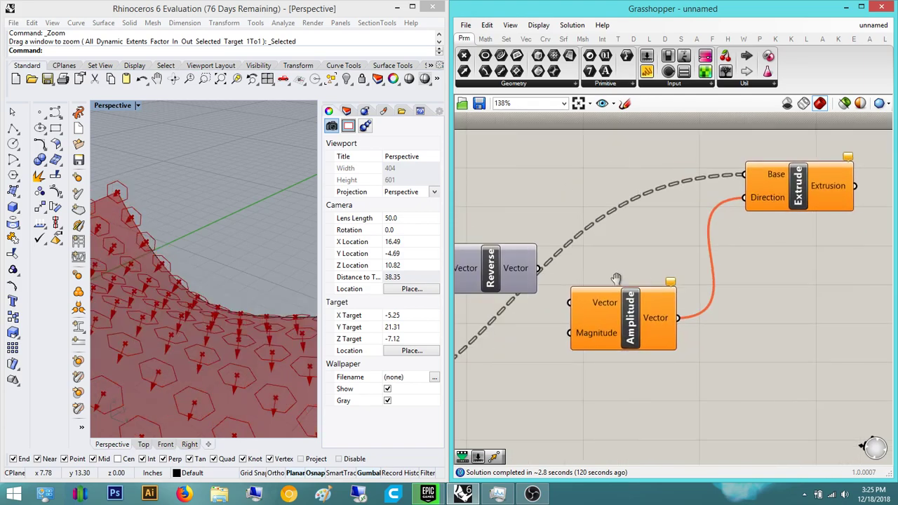
right_drag(642, 280, 669, 278)
drag(565, 268, 606, 298)
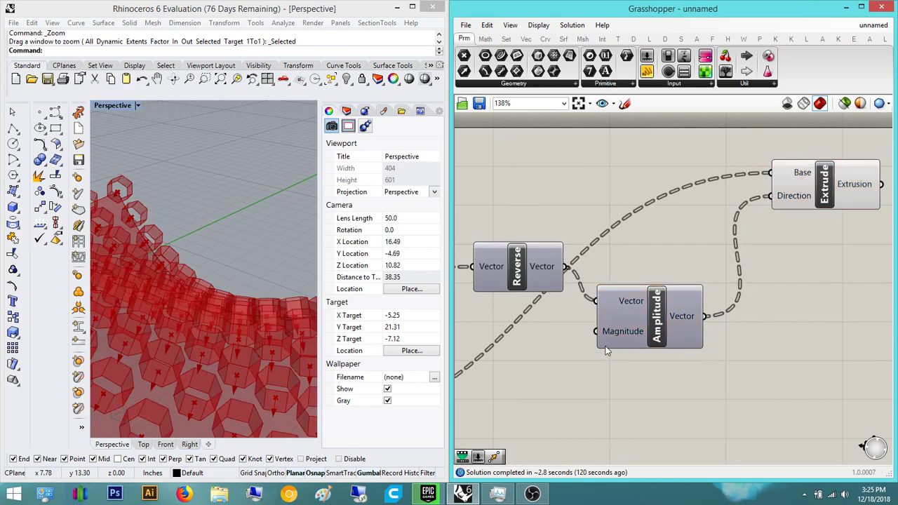
- Connect a new 0.25 number slider to Magnitude and set it to 0.28
right_drag(531, 358, 606, 339)
double_click(606, 339)
text(0.25)
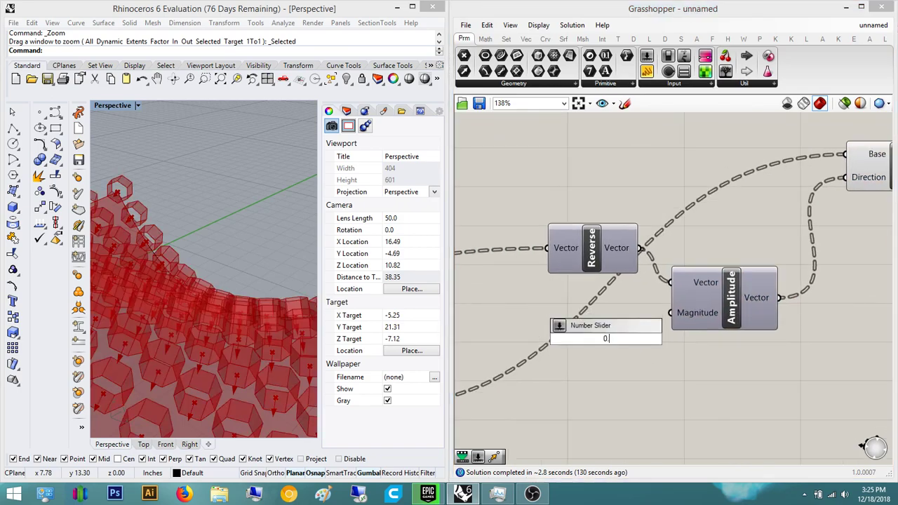
key(Return)
scroll(631, 337, up, 2)
drag(685, 304, 584, 313)
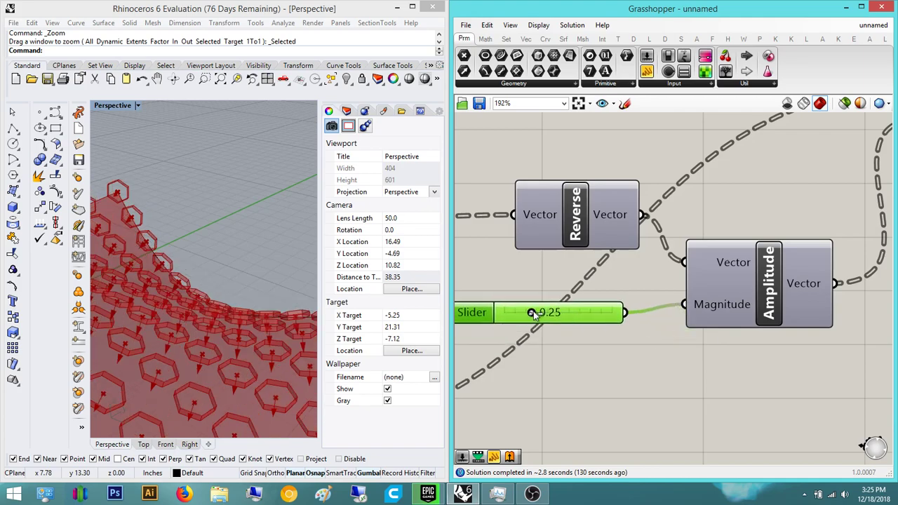
drag(531, 313, 536, 314)
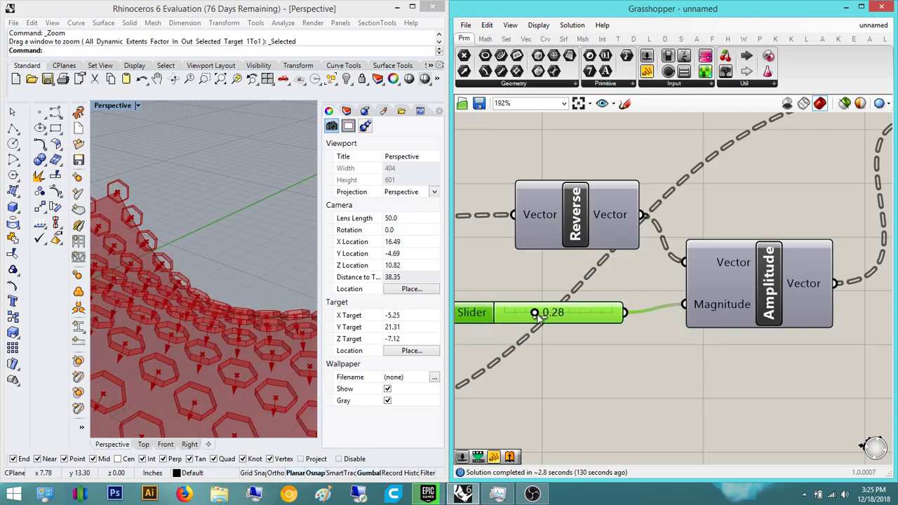
mouse_move(216, 243)
right_down()
mouse_move(239, 163)
mouse_move(201, 244)
mouse_move(205, 325)
mouse_move(144, 339)
mouse_move(244, 296)
mouse_move(266, 189)
mouse_move(204, 203)
mouse_move(228, 245)
right_up()
scroll(239, 163, down, 6)
scroll(266, 191, up, 2)
scroll(232, 246, down, 8)
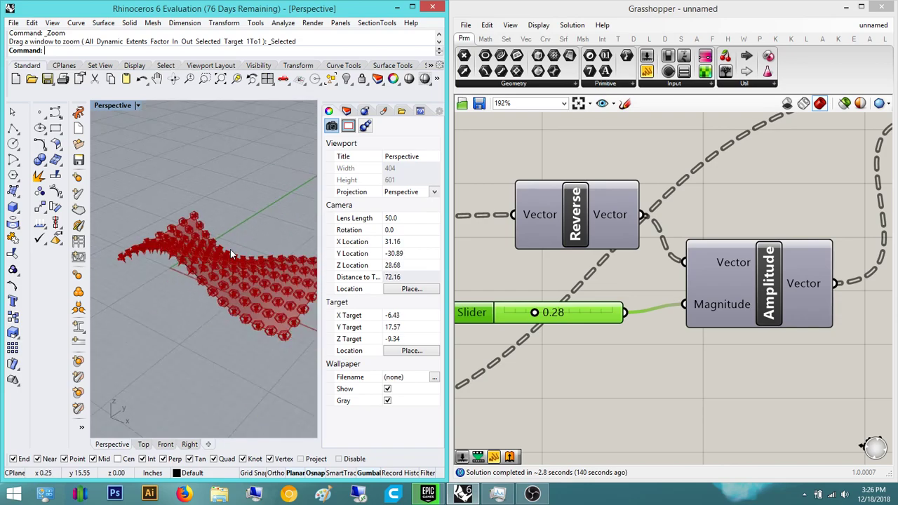
scroll(724, 352, down, 4)
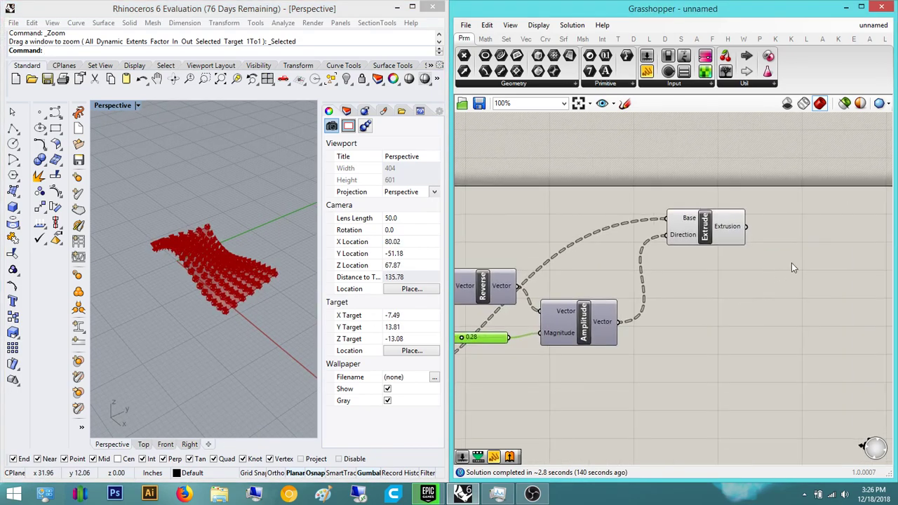
- Add a Cap Holes component and feed Extrude's extrusions into it
double_click(792, 259)
text(cap)
key(Return)
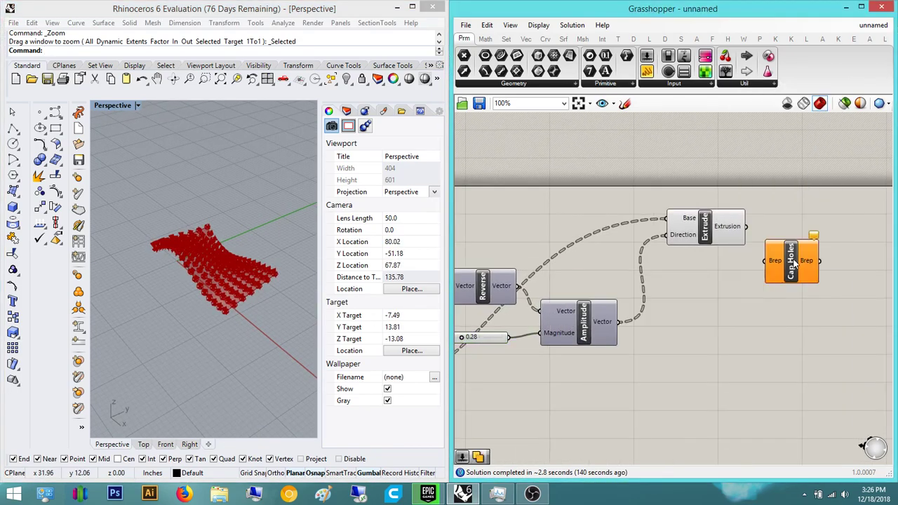
scroll(793, 261, up, 4)
drag(734, 263, 705, 203)
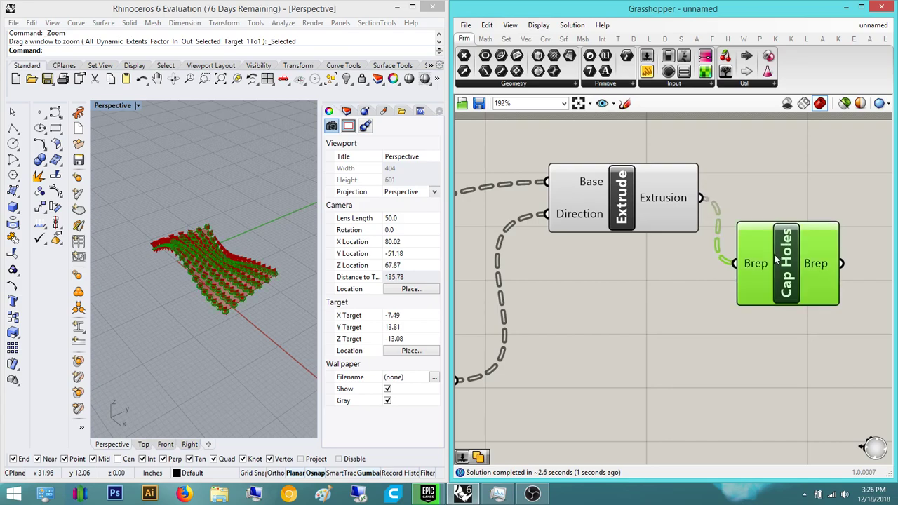
- Orbit around the capped hexagon panels, then pan back to the Divide Surface sliders
scroll(266, 293, up, 10)
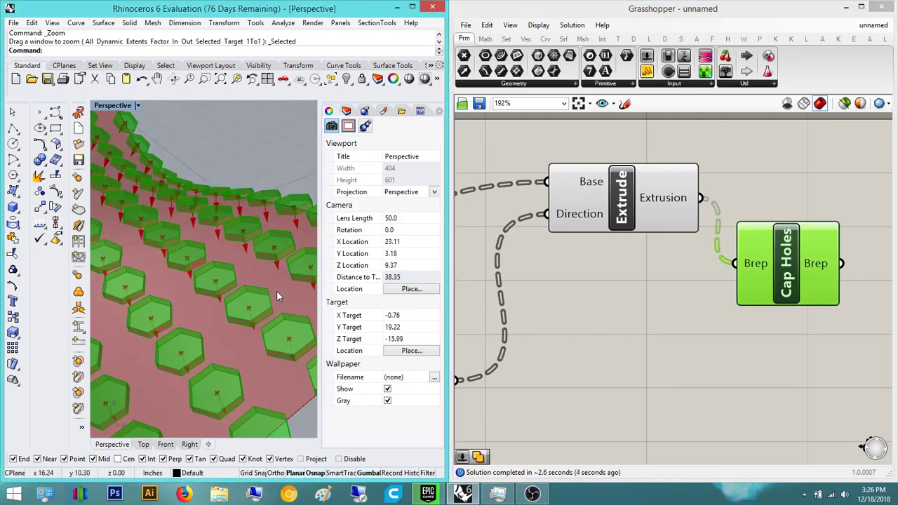
scroll(255, 242, down, 7)
mouse_move(177, 254)
right_down()
mouse_move(184, 225)
mouse_move(164, 176)
mouse_move(162, 206)
mouse_move(177, 244)
right_up()
scroll(162, 172, up, 5)
right_drag(209, 279, 200, 249)
scroll(227, 256, down, 4)
scroll(729, 341, down, 3)
right_drag(551, 321, 665, 337)
right_drag(597, 354, 660, 329)
right_drag(579, 341, 647, 345)
- Set the U Count to 8 and orbit to view the updated panels
scroll(543, 345, up, 3)
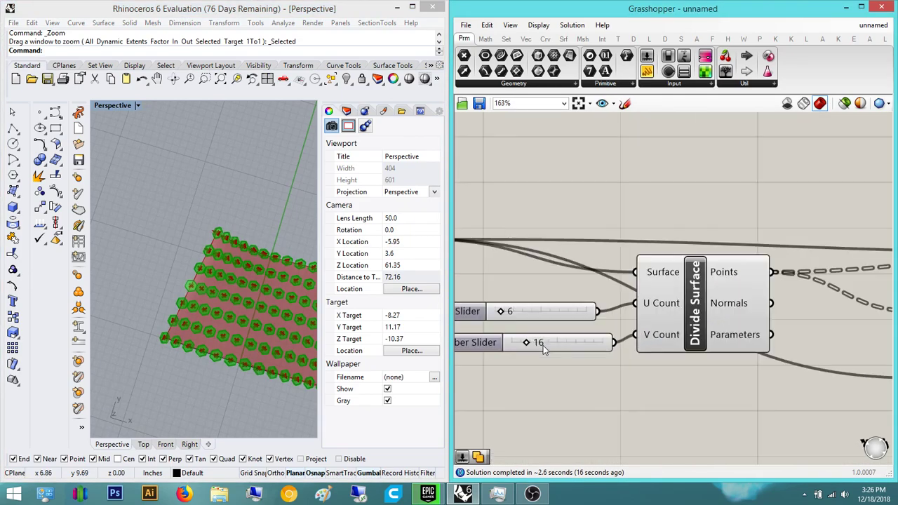
double_click(531, 319)
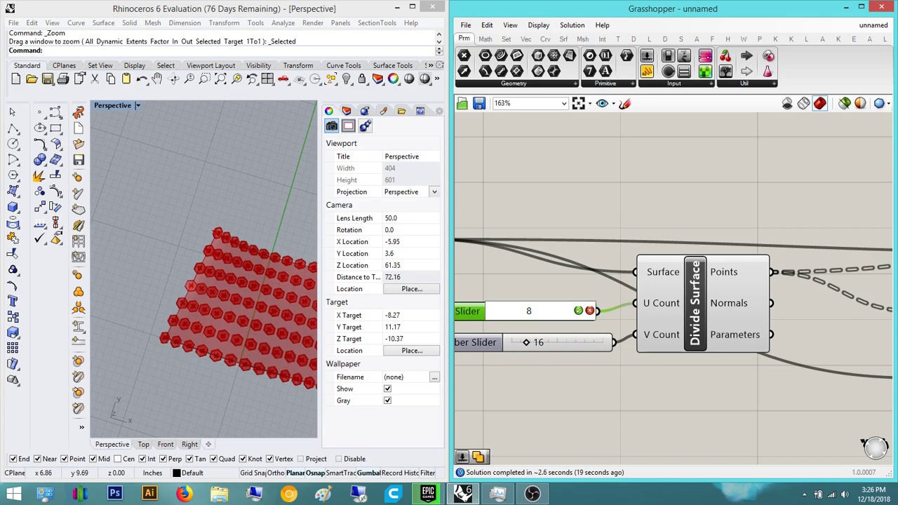
text(8)
key(Return)
right_drag(186, 277, 167, 190)
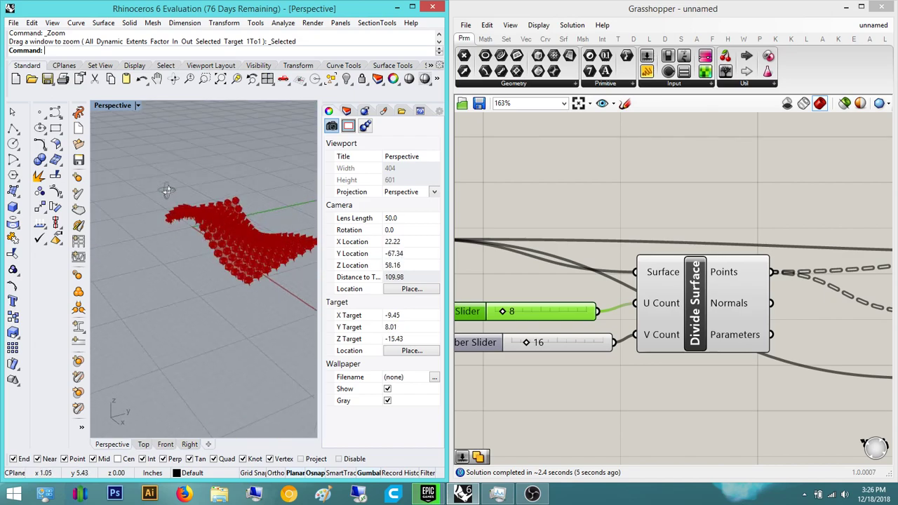
scroll(232, 220, up, 6)
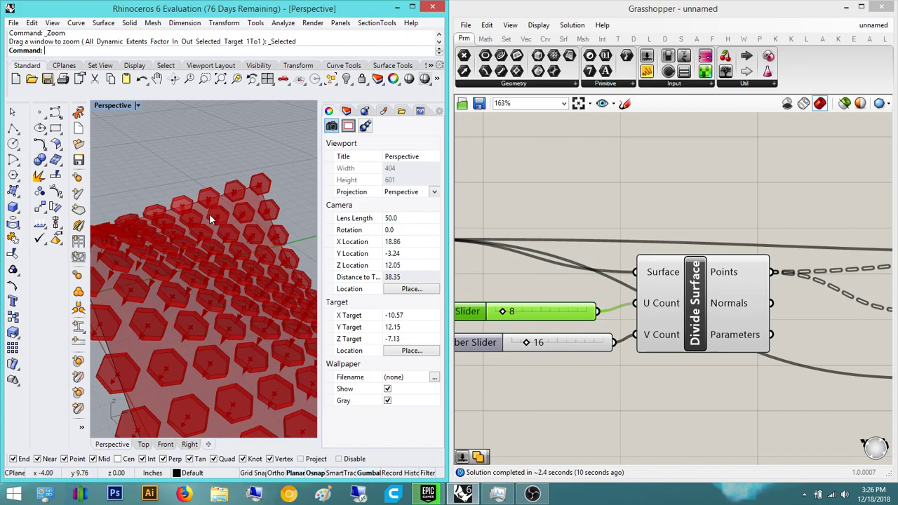
scroll(202, 225, down, 8)
mouse_move(200, 239)
right_down()
mouse_move(201, 296)
mouse_move(244, 282)
mouse_move(204, 221)
right_up()
scroll(204, 222, up, 6)
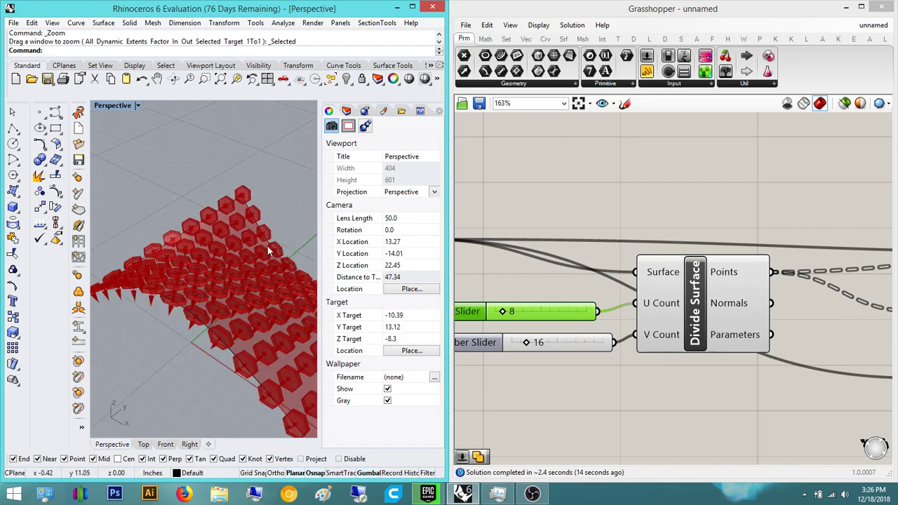
scroll(701, 187, down, 3)
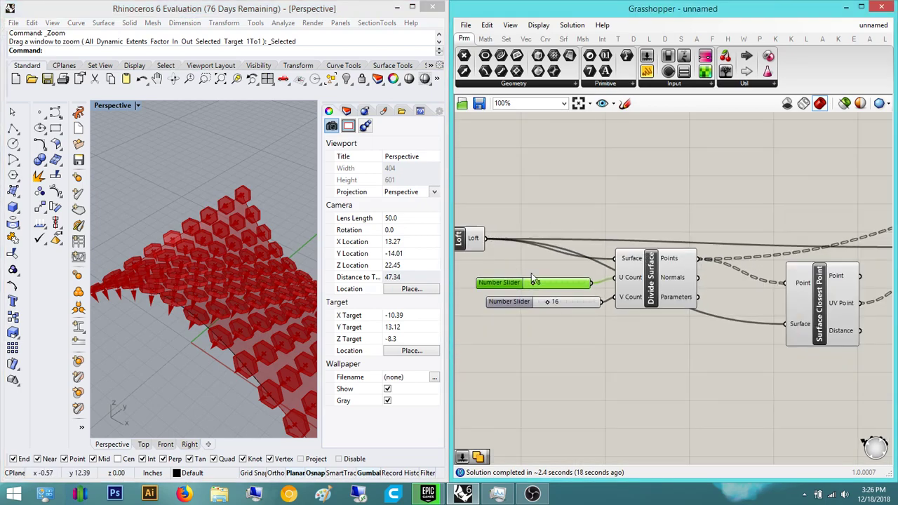
scroll(631, 226, down, 5)
- Turn off preview for the entire component network
drag(843, 300, 500, 168)
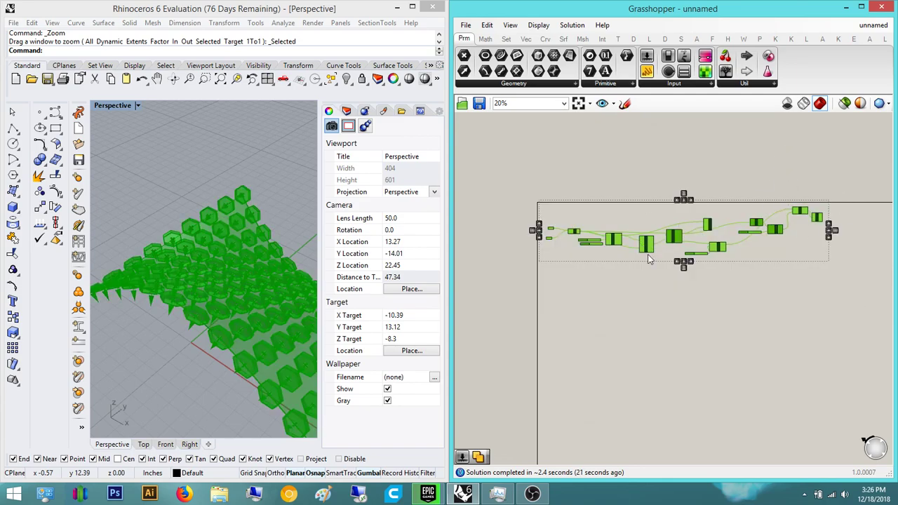
middle_click(708, 156)
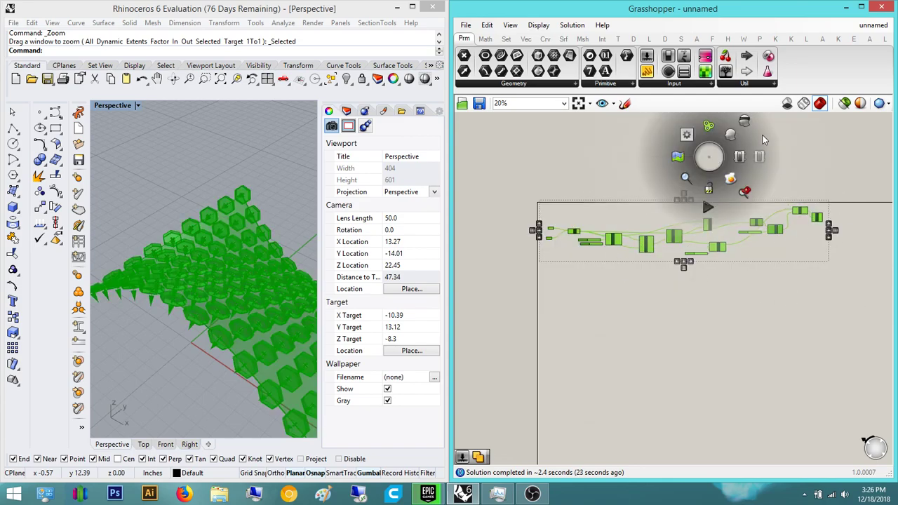
click(757, 133)
click(768, 179)
right_drag(768, 216, 730, 230)
scroll(561, 253, up, 3)
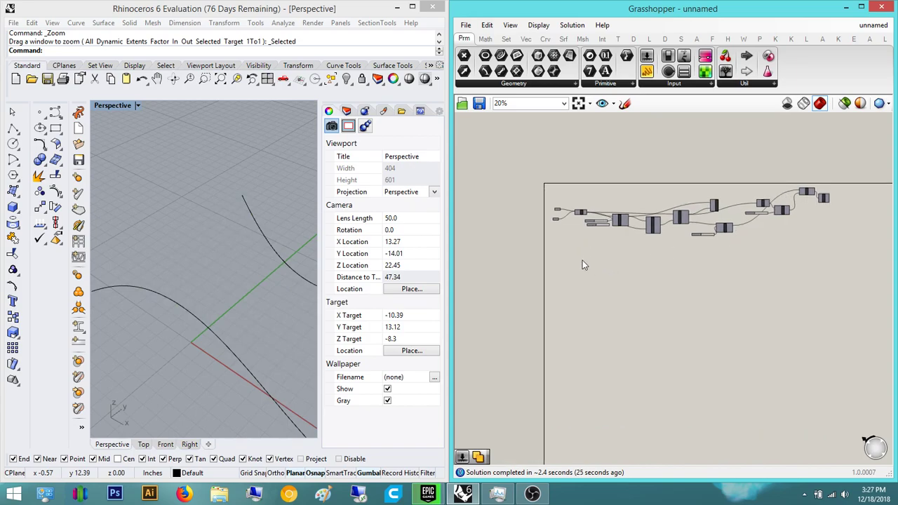
- Duplicate the two curve inputs and the Loft, placing the copy at the lower left
drag(587, 214, 535, 157)
right_drag(568, 177, 530, 186)
mouse_move(561, 196)
drag(559, 193, 567, 394)
click(597, 380)
- Re-enable preview on the copied Loft and maximize the Grasshopper window
drag(548, 361, 545, 358)
middle_click(567, 367)
click(590, 346)
click(526, 392)
scroll(236, 275, down, 10)
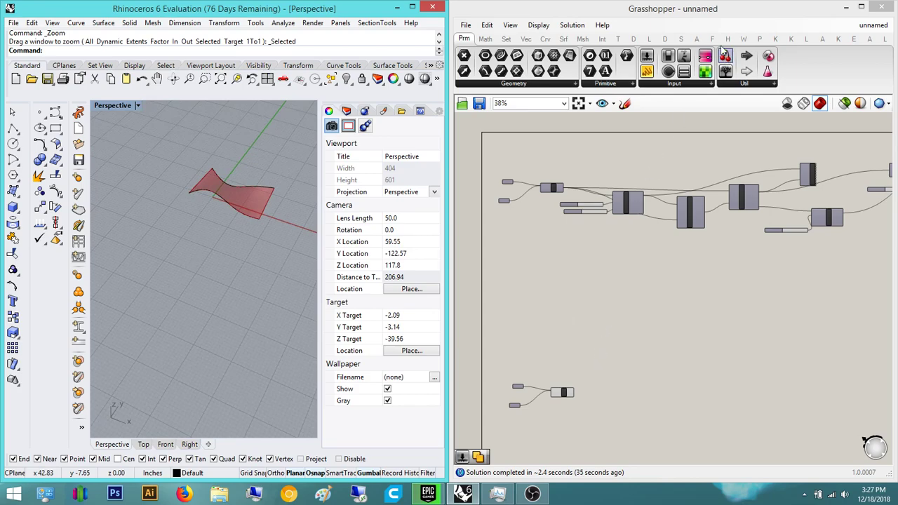
double_click(764, 15)
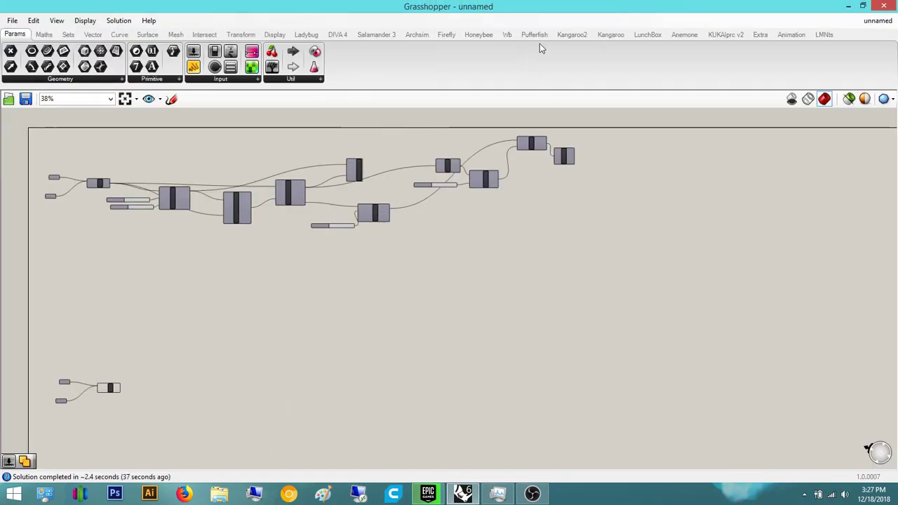
- Place a LunchBox Quad Panels component below the network
click(648, 36)
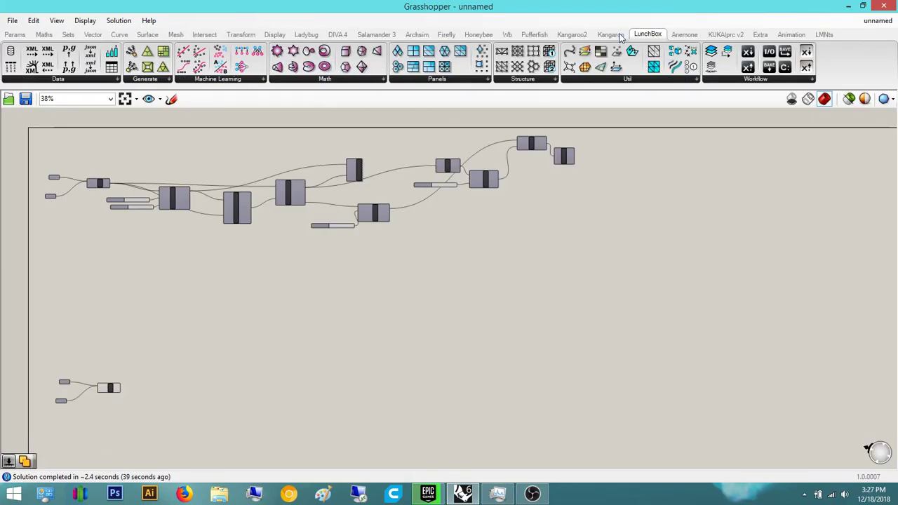
double_click(644, 15)
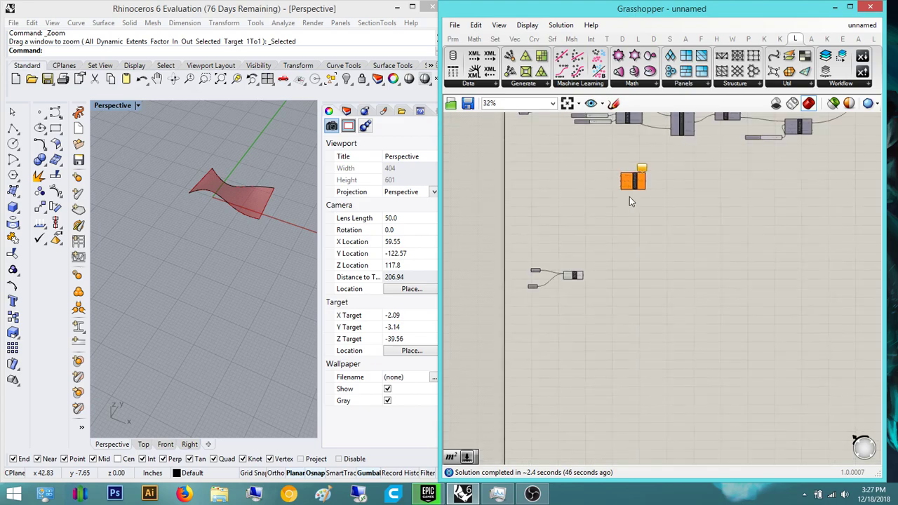
scroll(621, 221, up, 7)
drag(604, 191, 585, 401)
right_drag(648, 349, 742, 295)
- Connect the copied Loft's surface into Quad Panels
scroll(670, 348, up, 2)
scroll(682, 295, down, 2)
right_drag(689, 267, 786, 141)
scroll(793, 188, up, 4)
right_drag(773, 204, 745, 362)
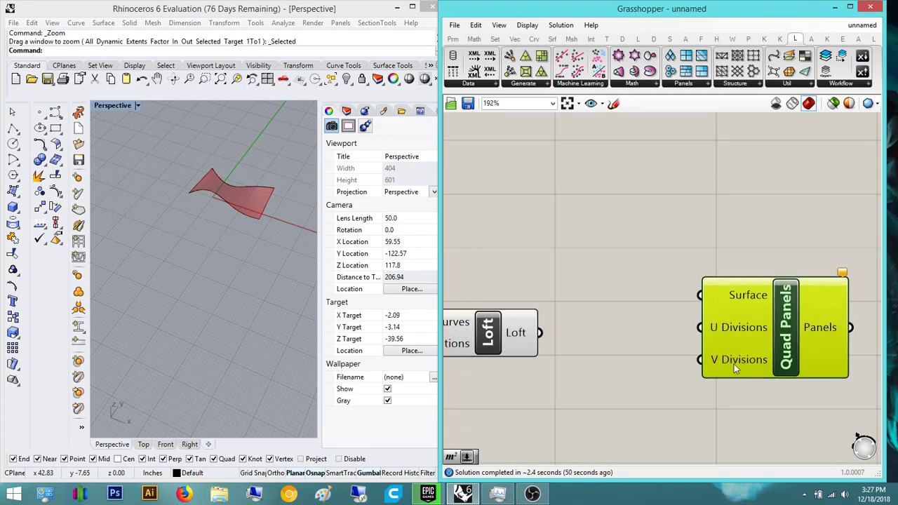
drag(690, 296, 540, 332)
- Wire the upper and lower sliders into Quad Panels' U and V Divisions
scroll(615, 307, down, 5)
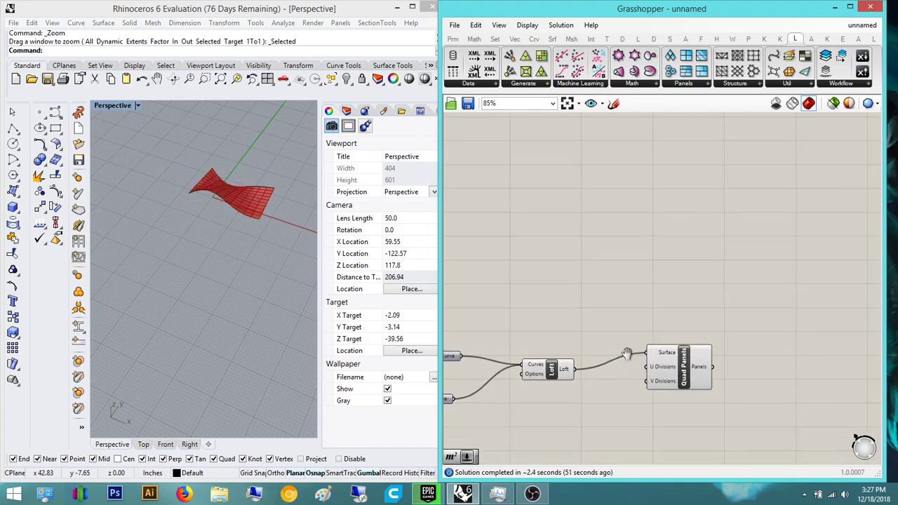
scroll(630, 391, down, 1)
right_drag(629, 391, 644, 212)
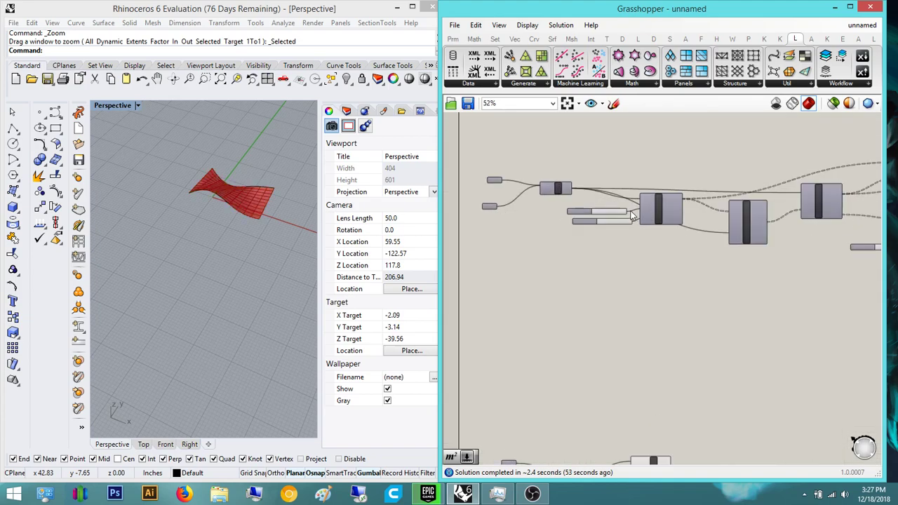
drag(656, 276, 632, 457)
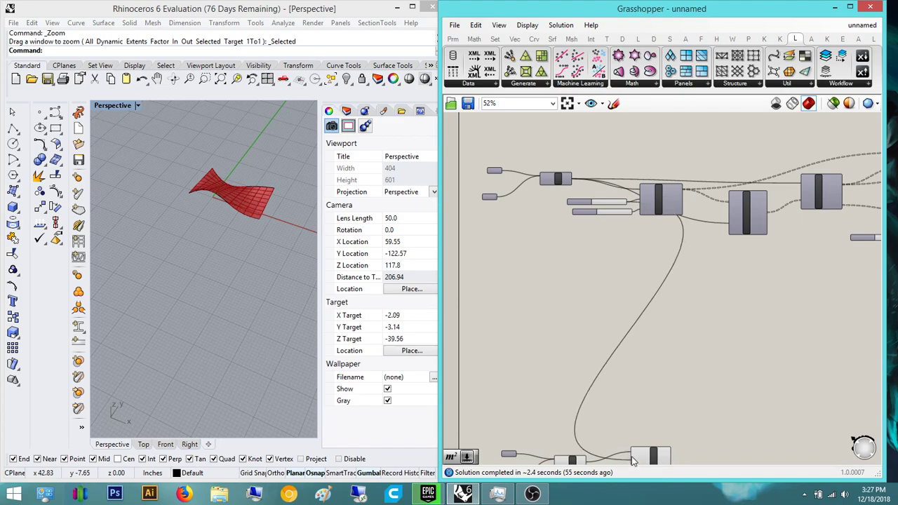
right_drag(643, 462, 649, 399)
drag(636, 405, 638, 145)
right_drag(659, 377, 637, 296)
- Preview the Quad Panels grid and orbit the Perspective view to check the panels
scroll(637, 296, up, 6)
click(636, 296)
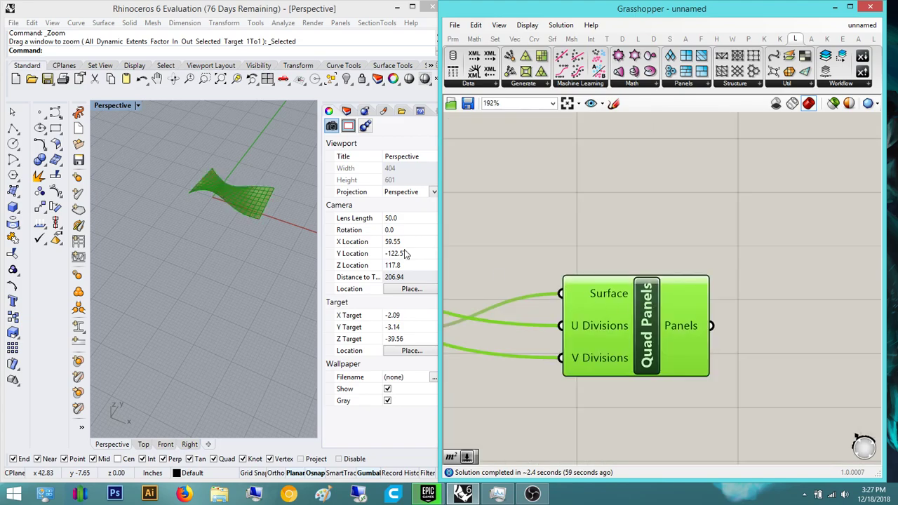
scroll(237, 238, up, 5)
scroll(236, 238, down, 5)
right_drag(231, 236, 227, 181)
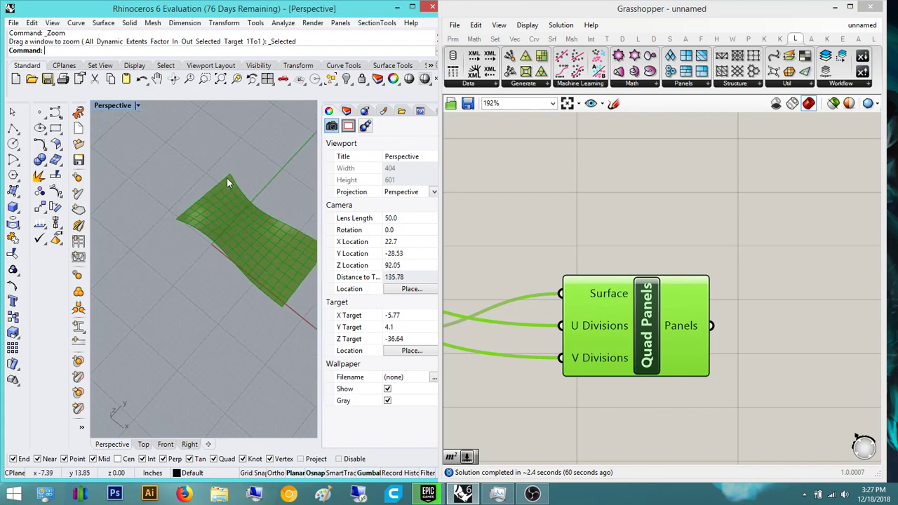
mouse_move(182, 252)
right_down()
mouse_move(164, 196)
mouse_move(198, 255)
mouse_move(242, 226)
mouse_move(248, 238)
mouse_move(175, 252)
right_up()
click(512, 222)
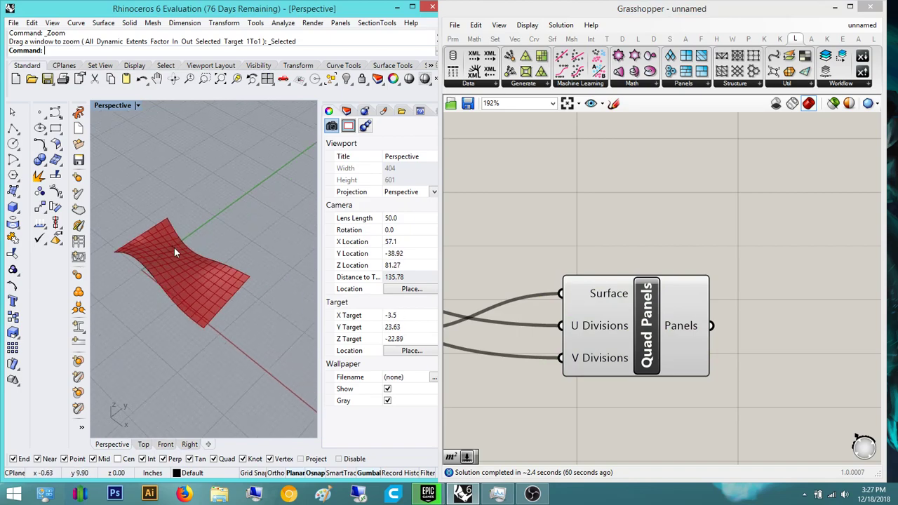
double_click(699, 279)
- Add an Area component and feed its Geometry input from Quad Panels' Panels output
right_drag(769, 290, 629, 301)
click(514, 337)
double_click(666, 288)
text(area)
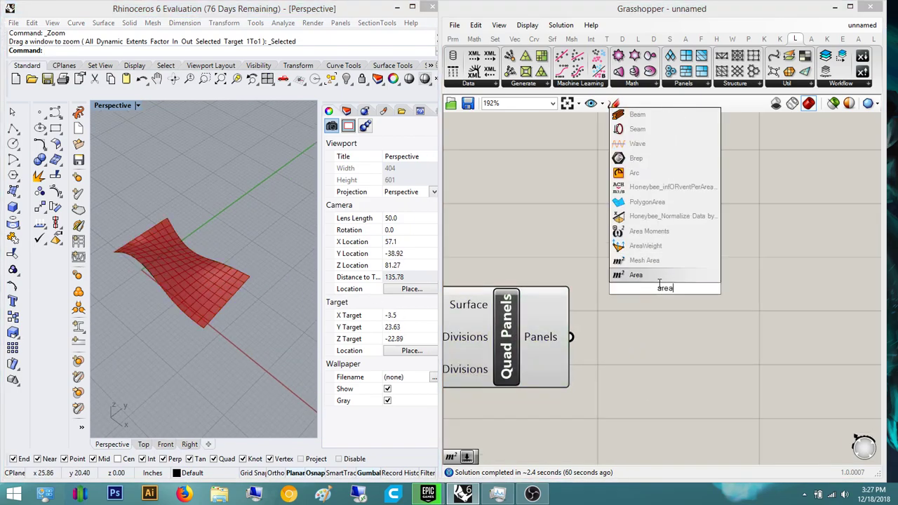
key(Return)
scroll(633, 292, up, 3)
drag(626, 314, 554, 384)
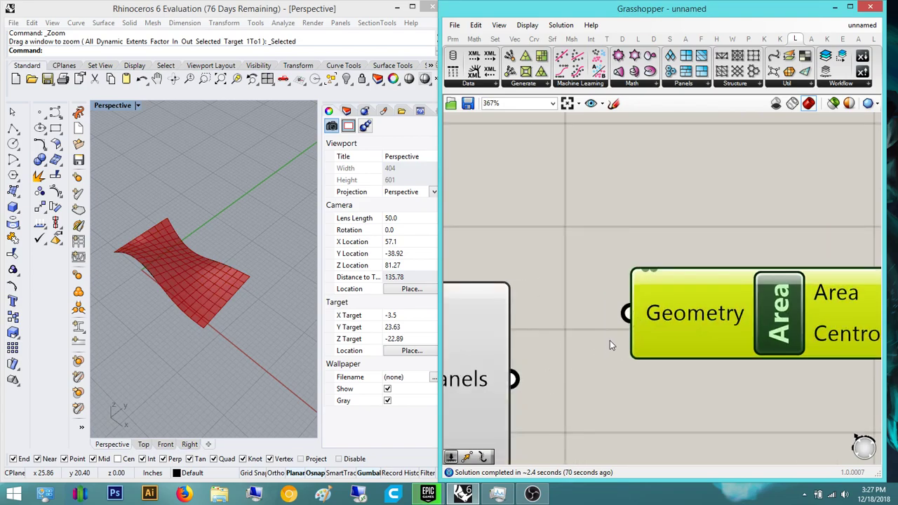
drag(626, 314, 540, 374)
click(556, 268)
- Orbit and zoom the Perspective view to inspect the centroid marked on each panel
right_drag(878, 270, 802, 195)
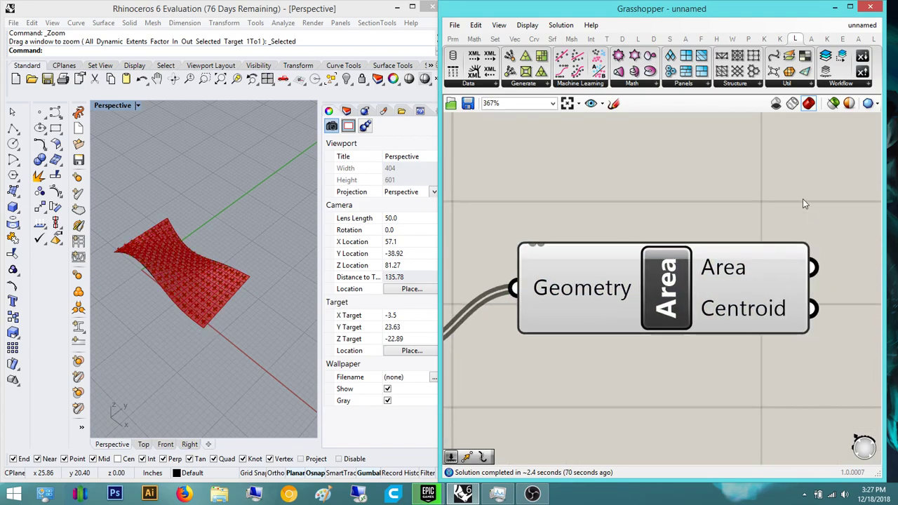
right_drag(177, 242, 152, 211)
scroll(159, 240, up, 8)
right_drag(211, 252, 235, 266)
scroll(620, 208, down, 4)
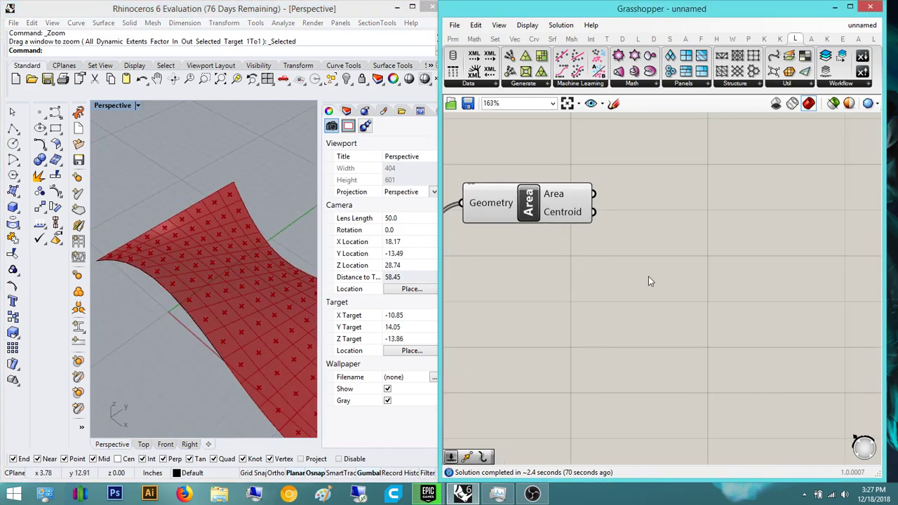
scroll(648, 276, down, 7)
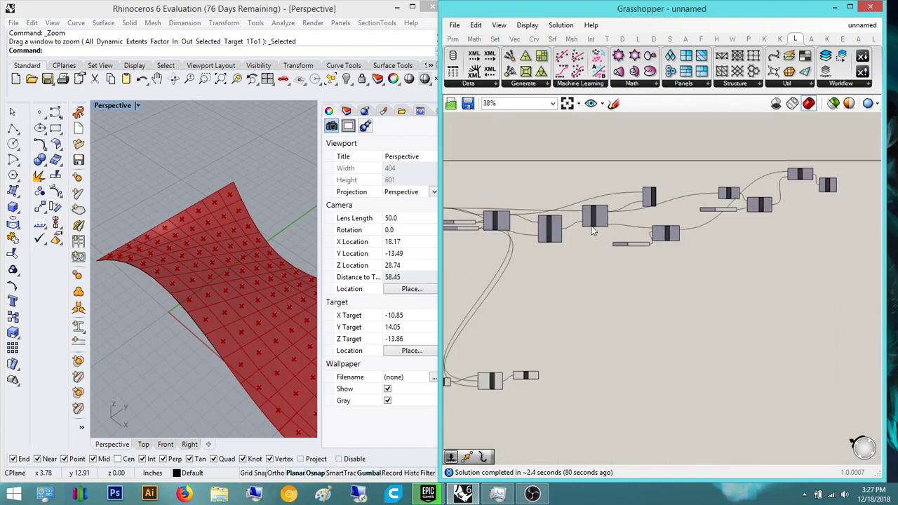
scroll(593, 232, up, 4)
- Select the Surface Closest Point and Evaluate Surface components and review them
drag(805, 320, 500, 203)
click(738, 330)
right_drag(633, 335, 769, 348)
drag(755, 352, 601, 210)
scroll(701, 224, up, 3)
right_drag(677, 310, 622, 319)
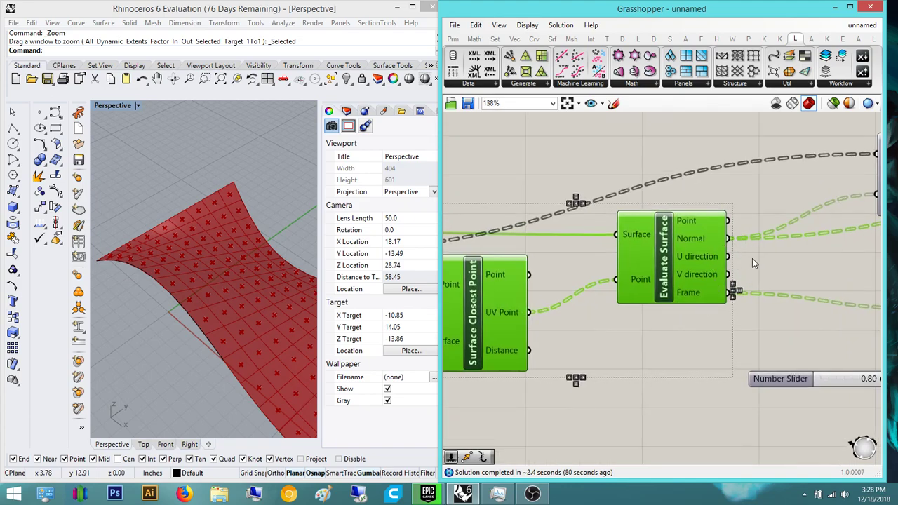
right_drag(657, 399, 735, 339)
click(645, 321)
right_drag(645, 322, 660, 229)
scroll(640, 291, down, 2)
scroll(676, 201, up, 3)
right_drag(822, 175, 763, 218)
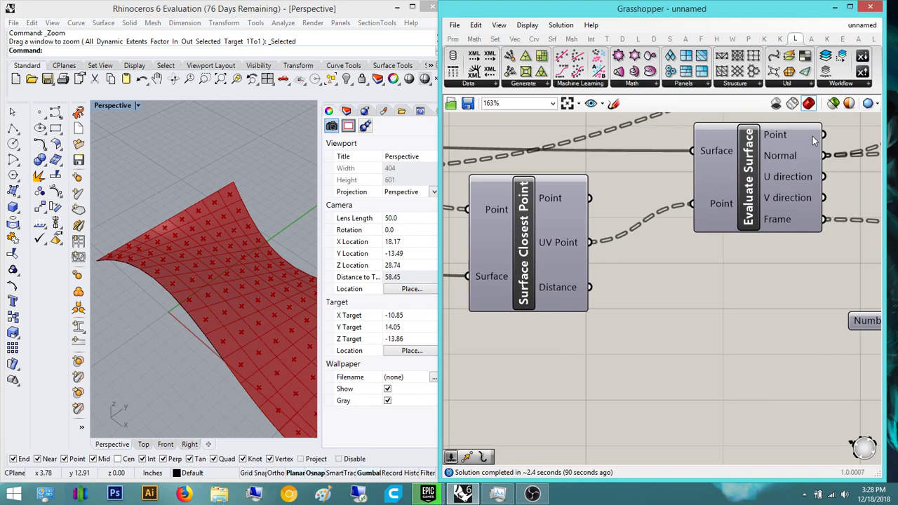
scroll(666, 336, down, 8)
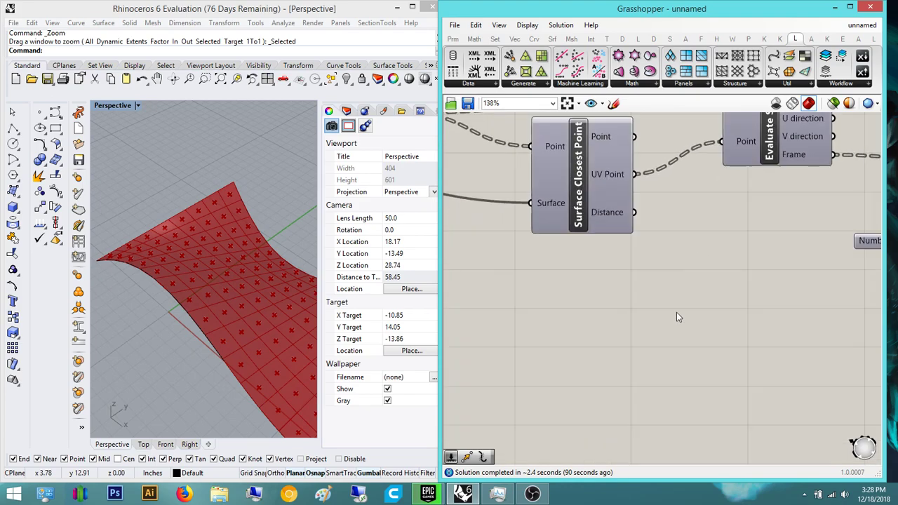
scroll(605, 268, up, 4)
scroll(607, 267, up, 2)
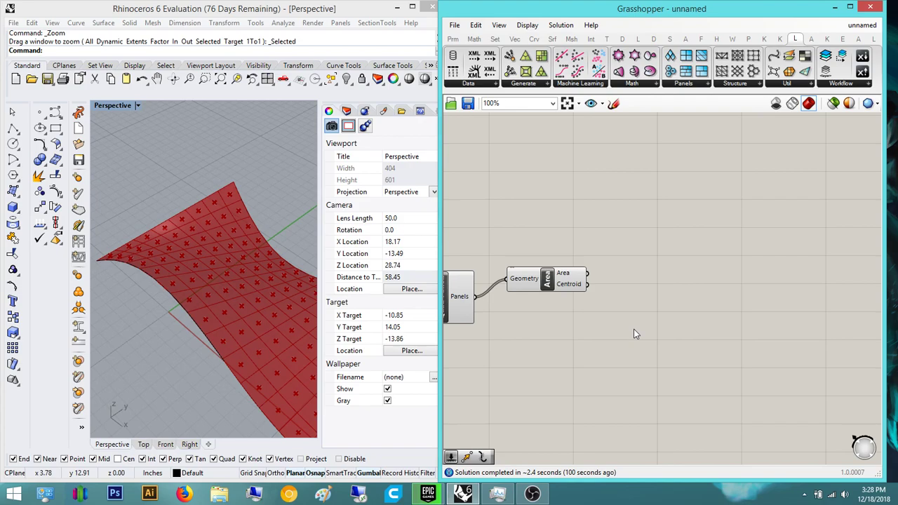
- Add an Explode component fed by the quad panels
double_click(656, 301)
right_drag(648, 351, 609, 363)
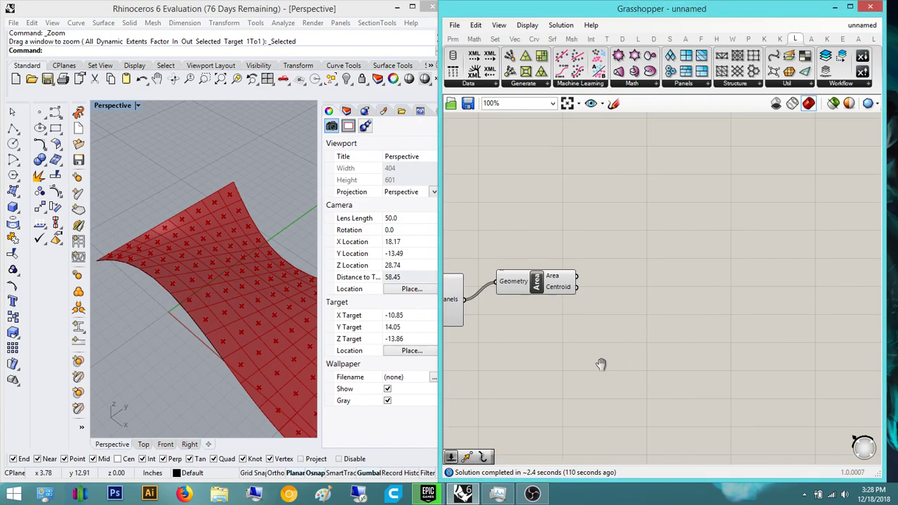
double_click(615, 337)
text(explode)
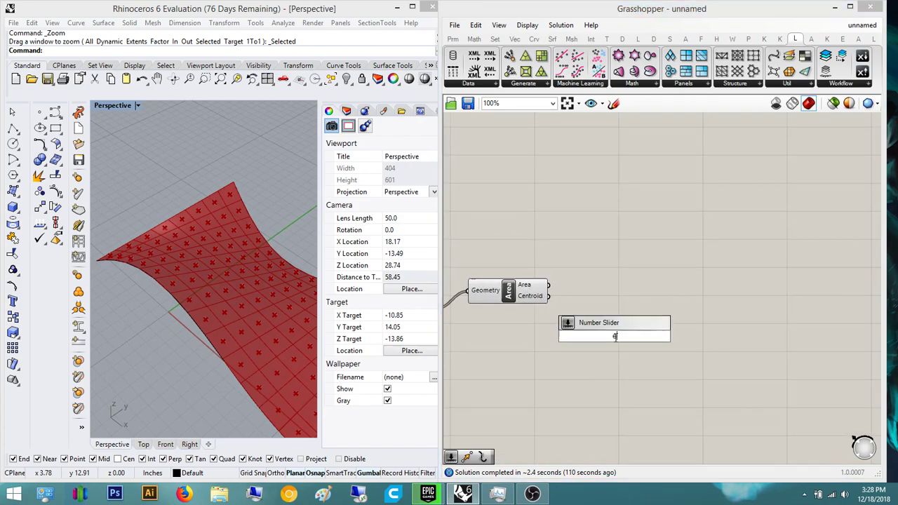
key(Return)
right_drag(662, 338, 748, 327)
drag(524, 296, 608, 353)
click(678, 339)
right_drag(677, 340, 637, 355)
- Add a List Item fed by Explode's Vertices, expanded to four outputs with +2 and +3
double_click(693, 374)
text(list)
key(Return)
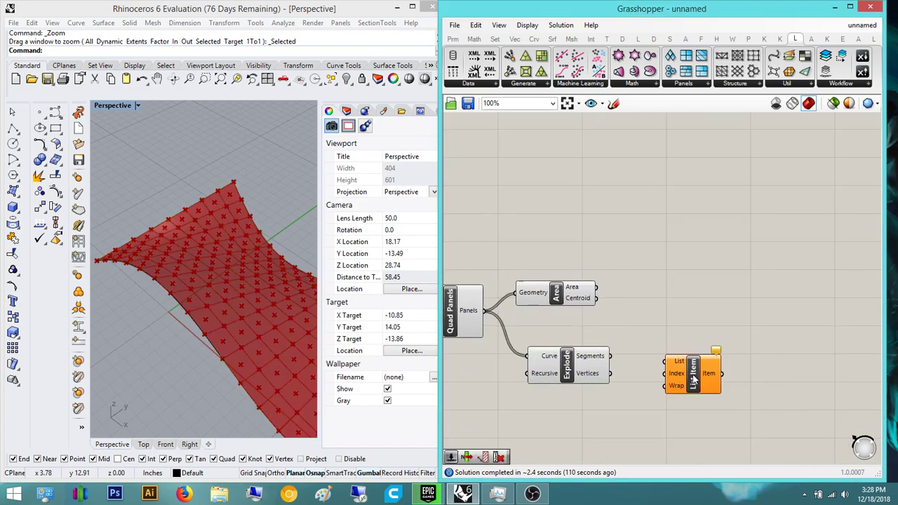
scroll(667, 365, up, 3)
drag(545, 371, 538, 372)
scroll(668, 370, up, 3)
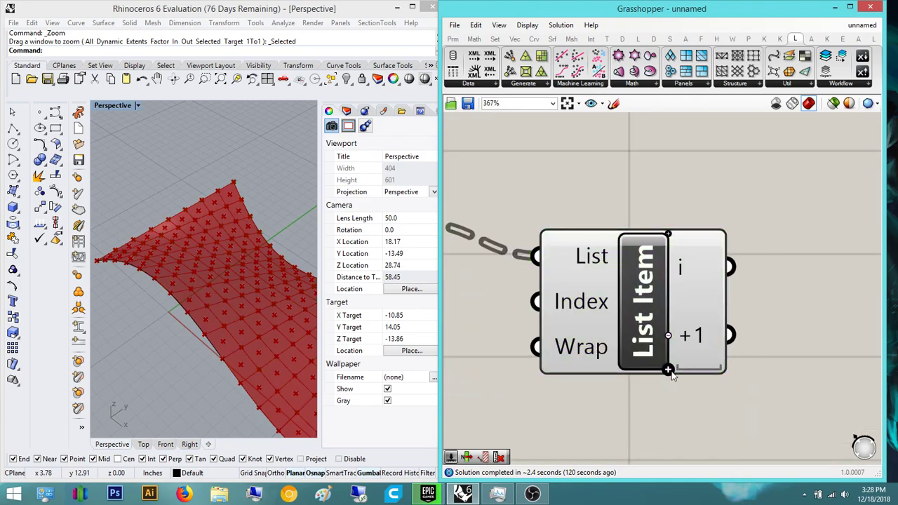
click(668, 371)
click(669, 373)
scroll(551, 307, down, 3)
click(551, 307)
click(682, 242)
right_drag(601, 270, 645, 337)
scroll(622, 312, down, 3)
- Add a Subtraction with A from Area's Centroid and B from List Item's first output
drag(493, 266, 561, 261)
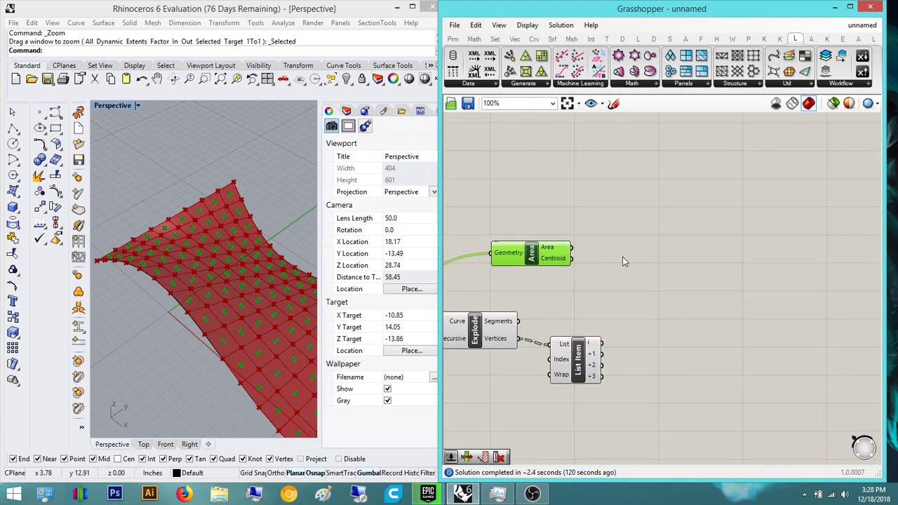
double_click(616, 257)
text(subtraction)
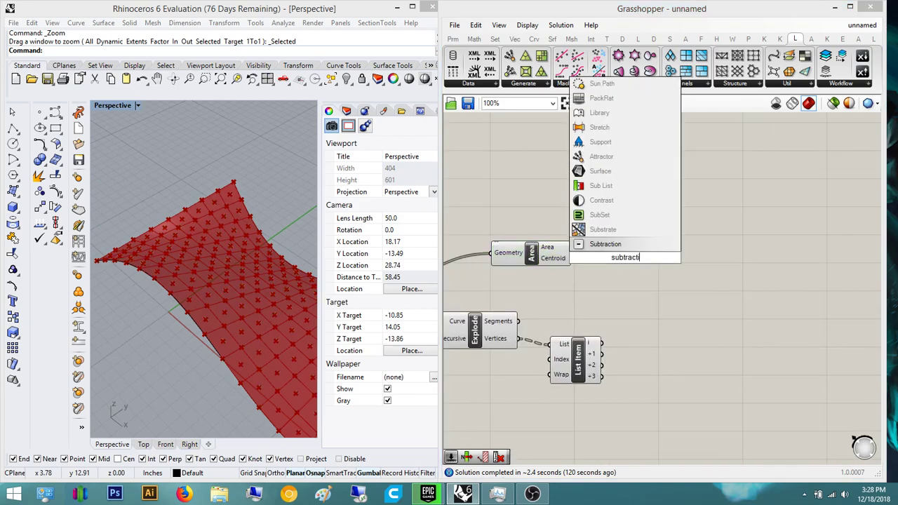
key(Return)
drag(620, 263, 729, 284)
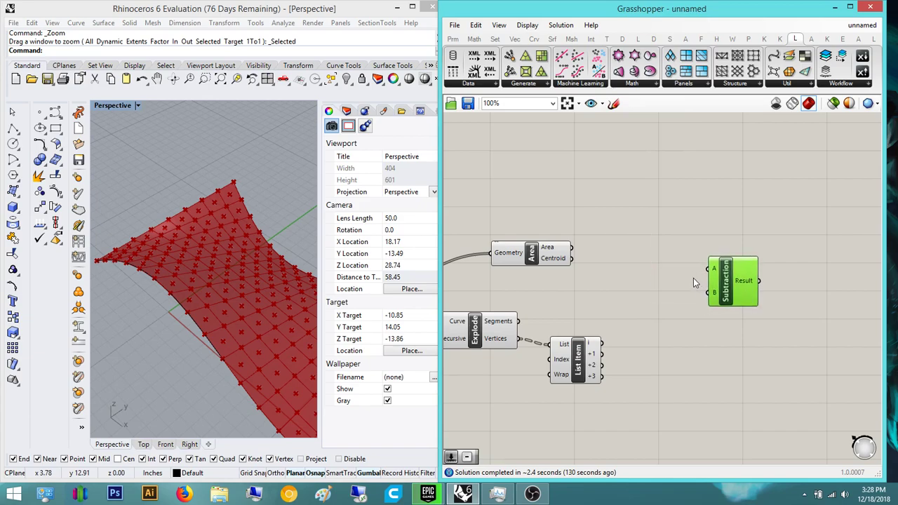
scroll(694, 279, up, 2)
drag(524, 252, 701, 264)
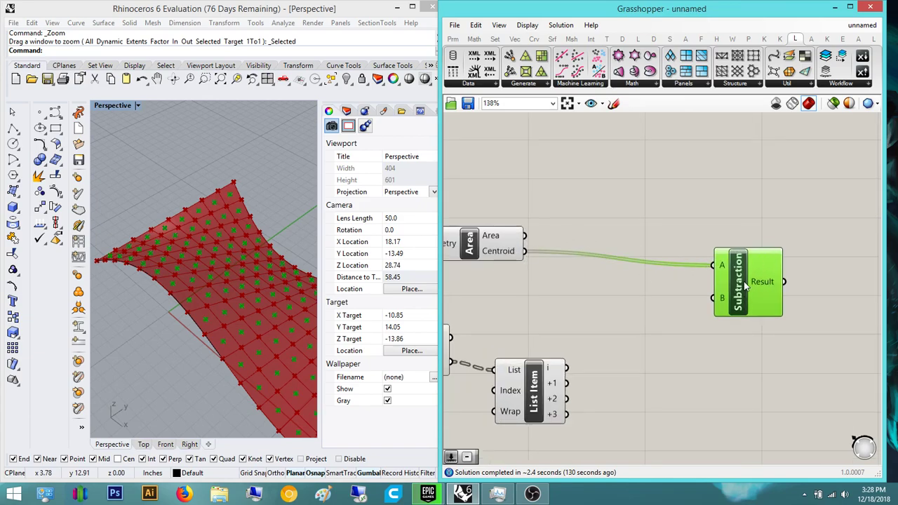
drag(709, 295, 567, 367)
click(742, 394)
right_drag(818, 307, 697, 306)
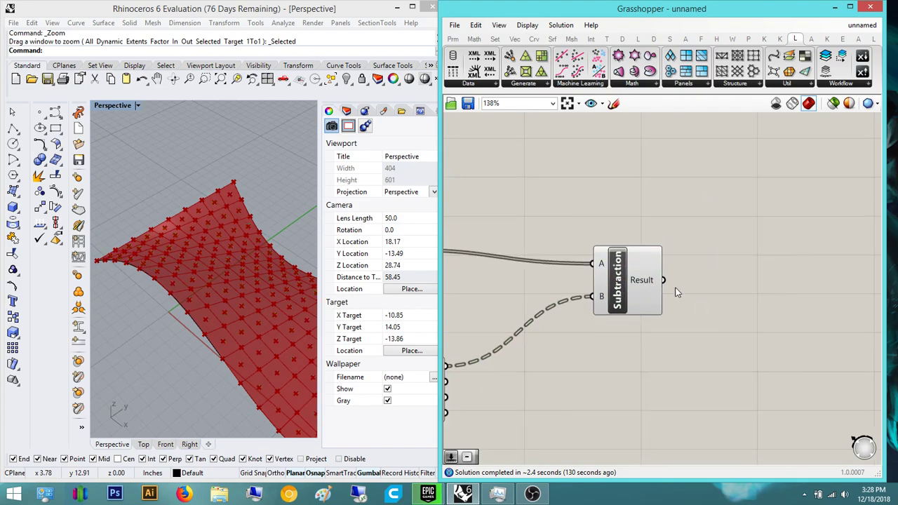
- Add a Vector Display showing the Subtraction Result anchored at the panel centroids
click(627, 275)
right_drag(743, 285, 690, 304)
double_click(688, 303)
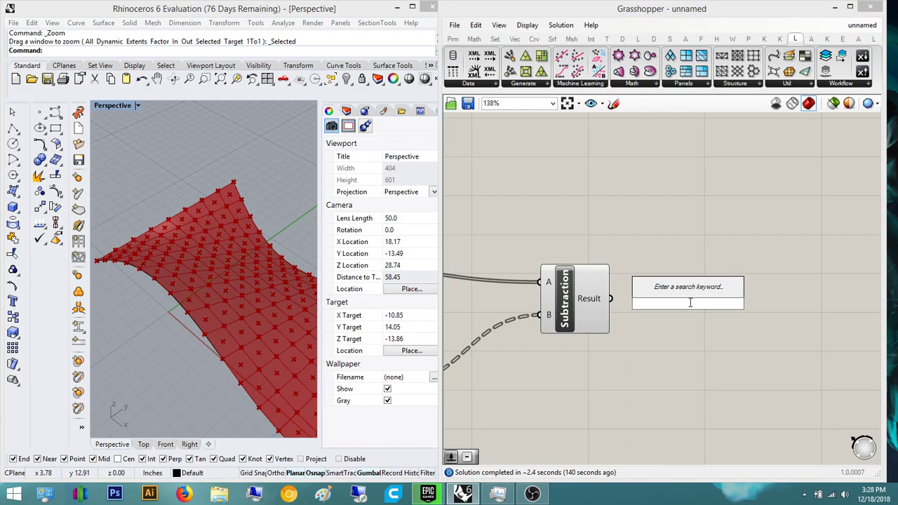
text(vector display)
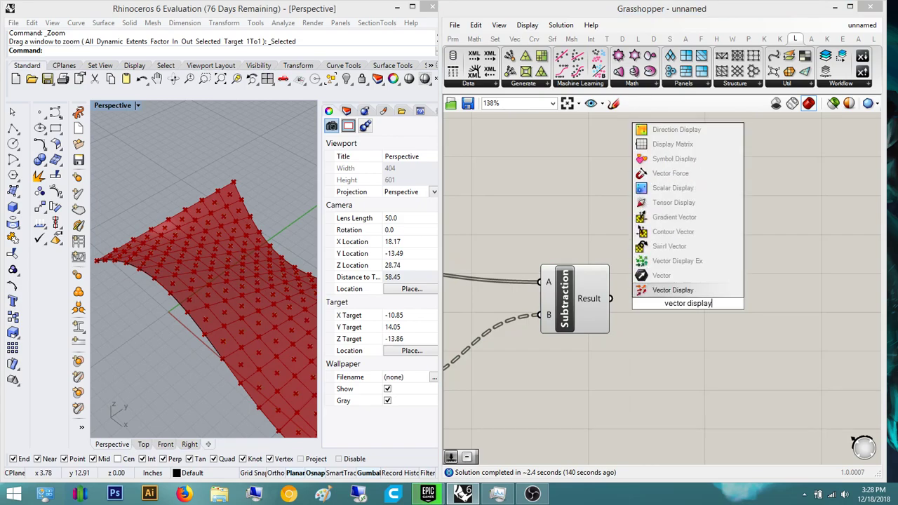
key(Return)
scroll(684, 314, up, 2)
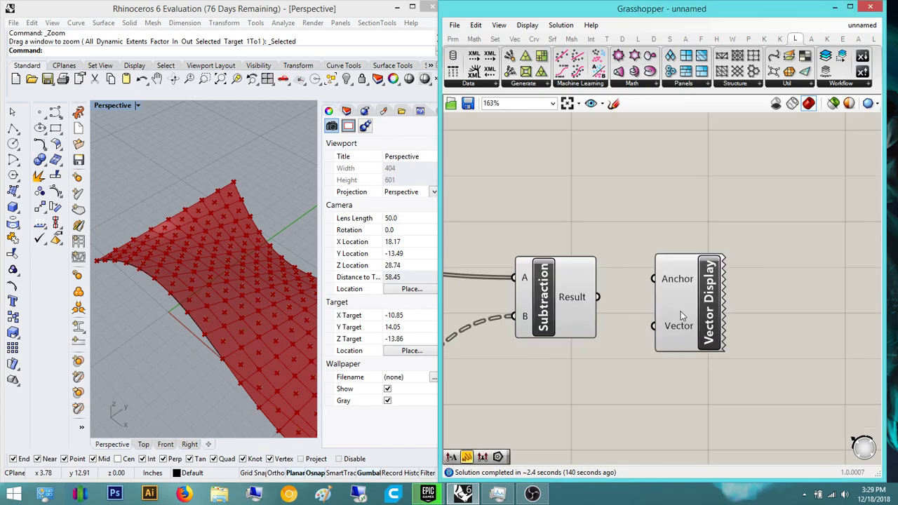
drag(582, 297, 651, 327)
scroll(725, 334, down, 3)
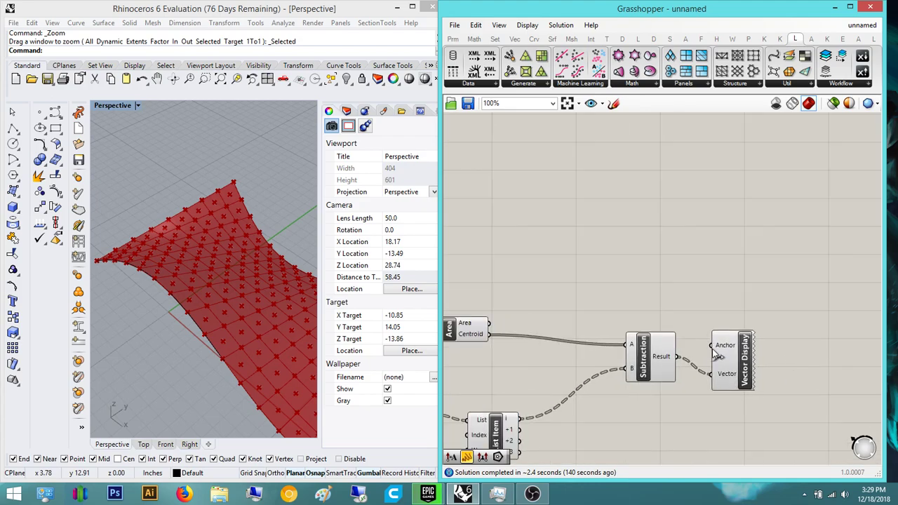
drag(745, 296, 789, 343)
scroll(806, 389, down, 4)
scroll(657, 359, up, 2)
drag(638, 362, 820, 281)
right_drag(196, 218, 228, 256)
scroll(303, 271, down, 2)
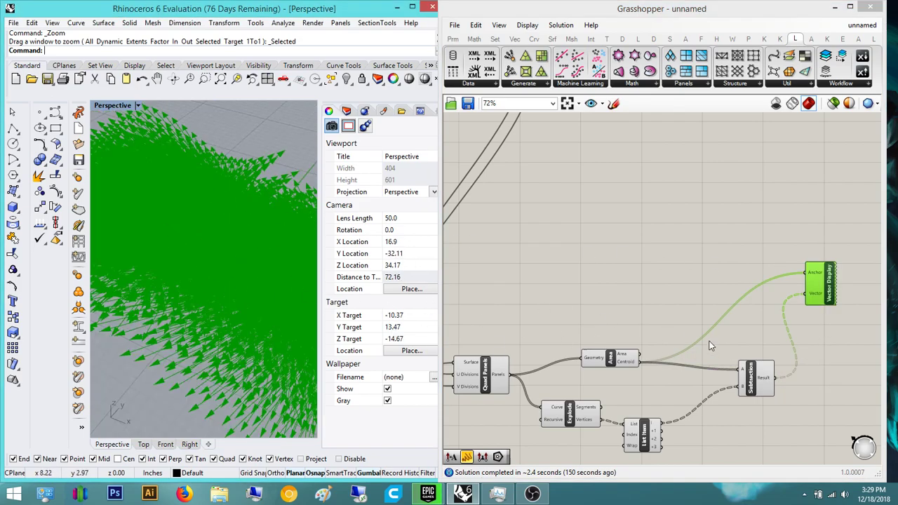
scroll(673, 330, up, 5)
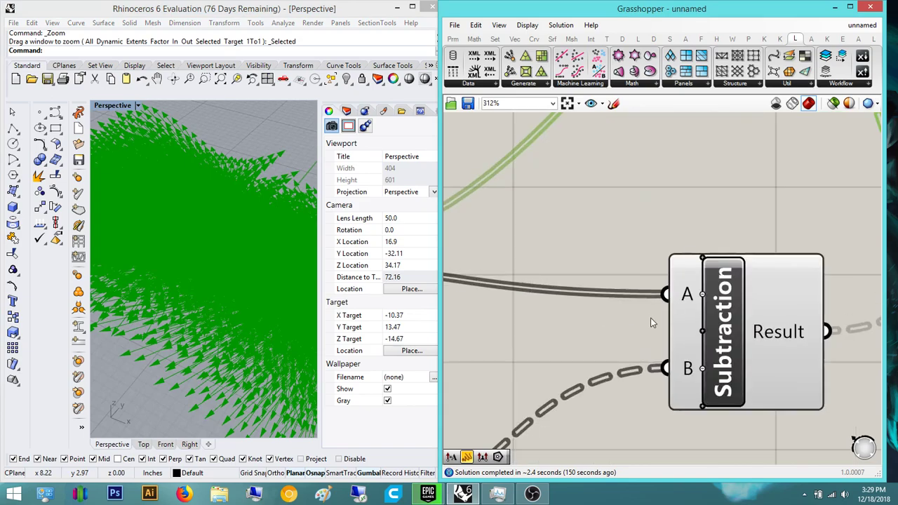
scroll(686, 347, up, 3)
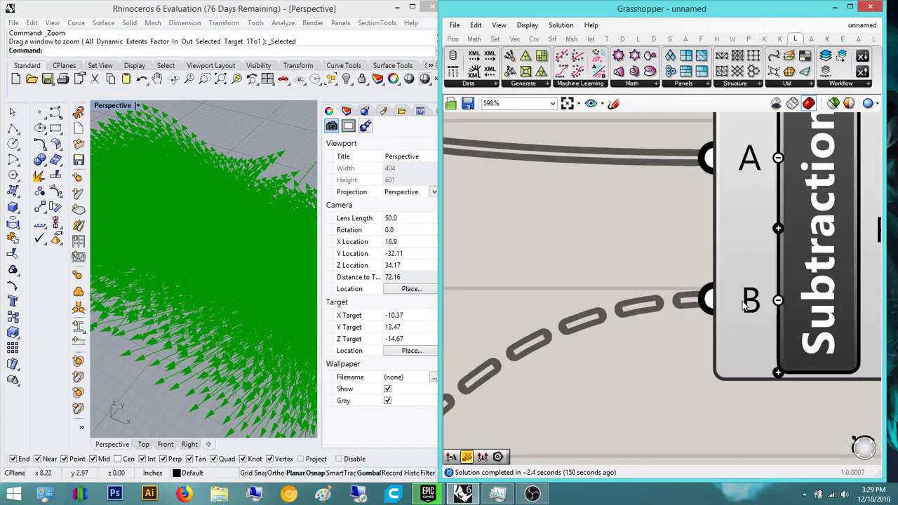
- Graft the Subtraction's B input and check the arrows on every panel
right_click(739, 300)
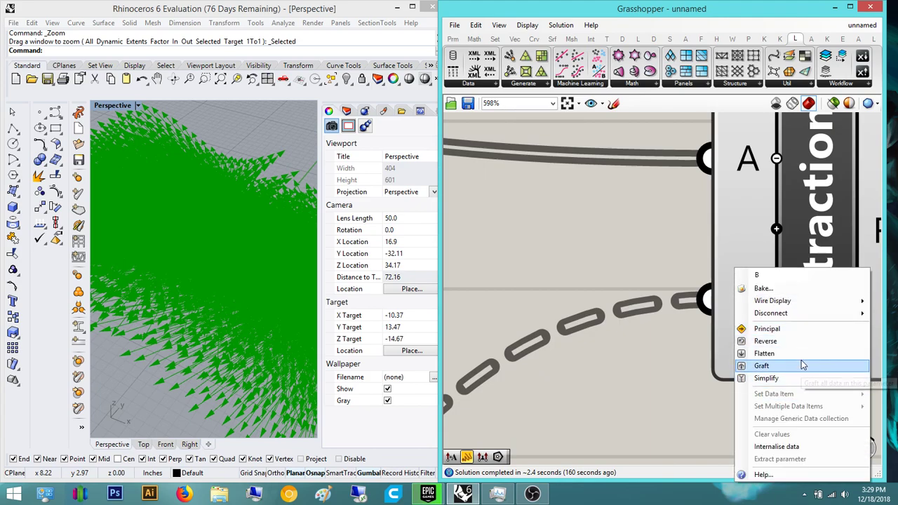
click(803, 364)
right_drag(203, 226, 200, 251)
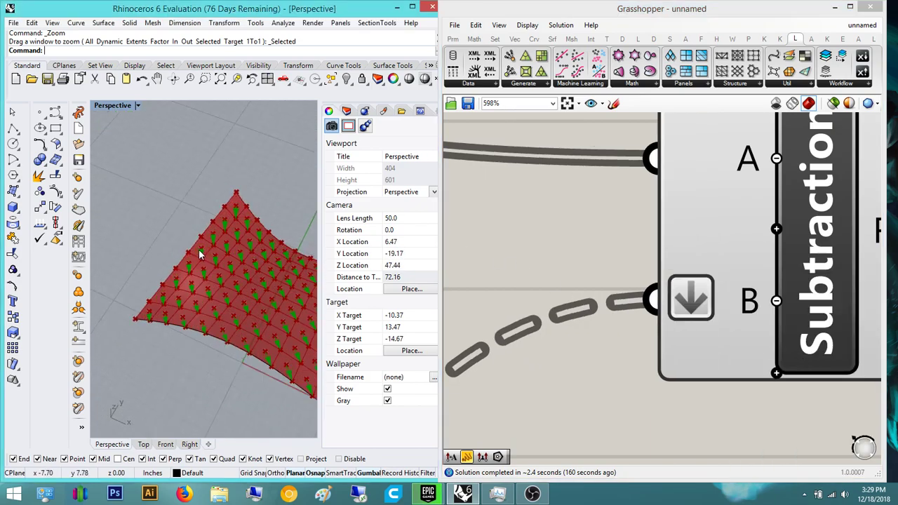
scroll(201, 252, up, 5)
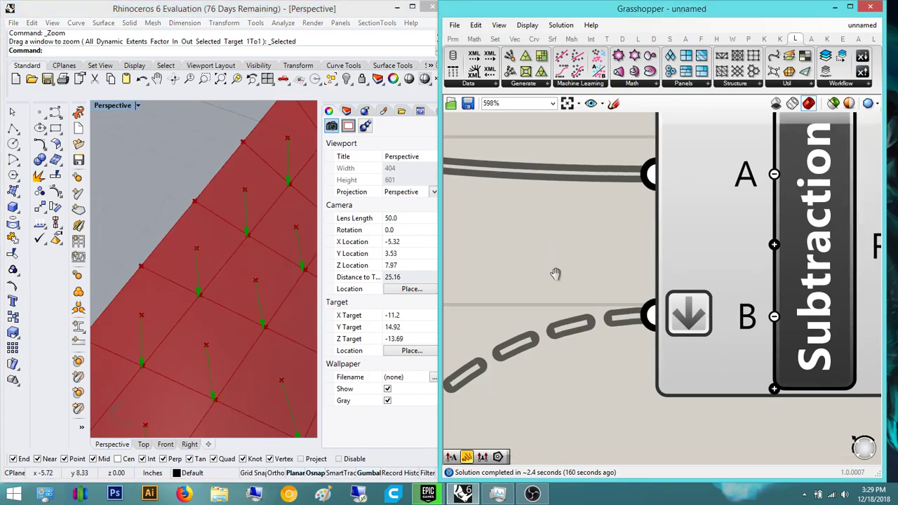
scroll(611, 308, down, 5)
scroll(651, 258, down, 5)
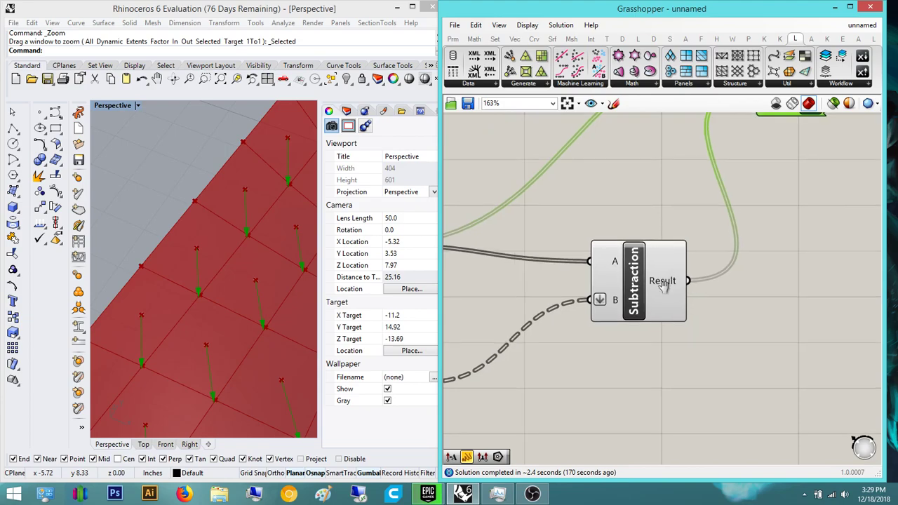
- Orbit and pan the Perspective view until the whole end of the surface shows
click(733, 272)
double_click(733, 272)
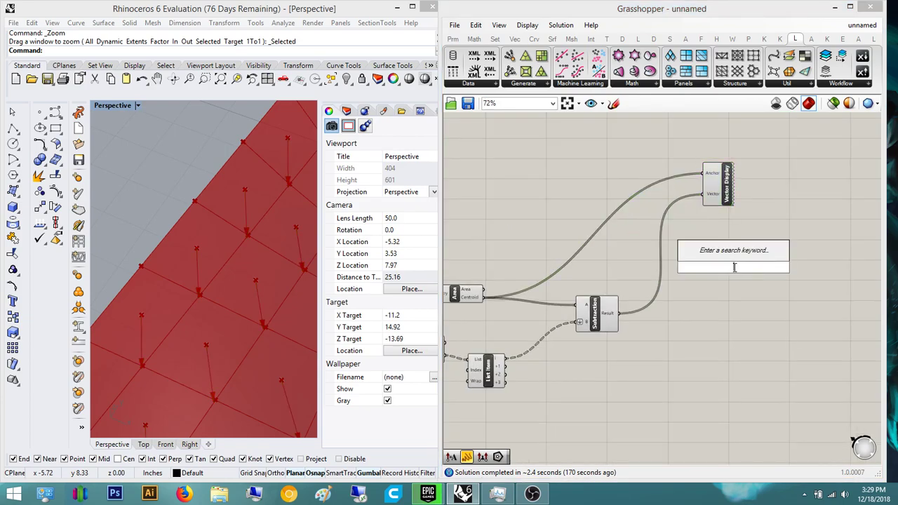
scroll(215, 293, down, 6)
right_drag(214, 293, 246, 351)
scroll(225, 215, down, 4)
right_drag(228, 220, 174, 258)
right_drag(174, 258, 191, 300)
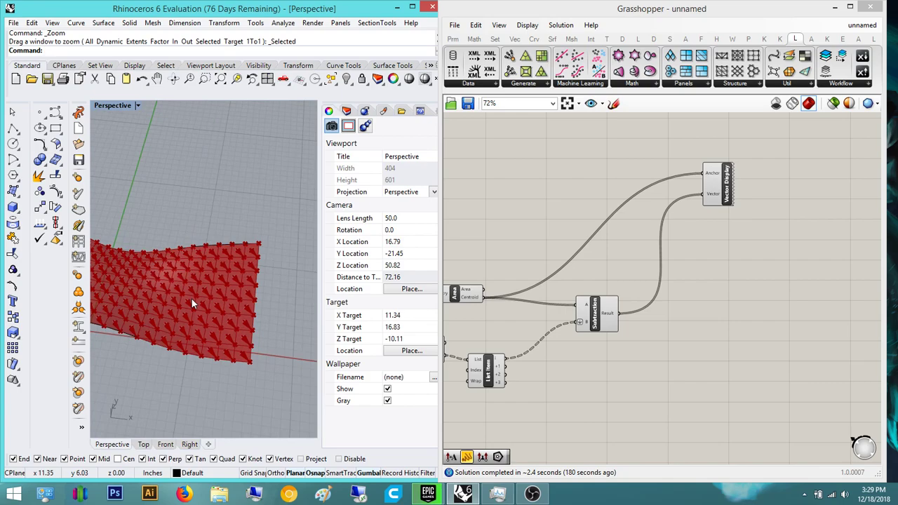
double_click(586, 379)
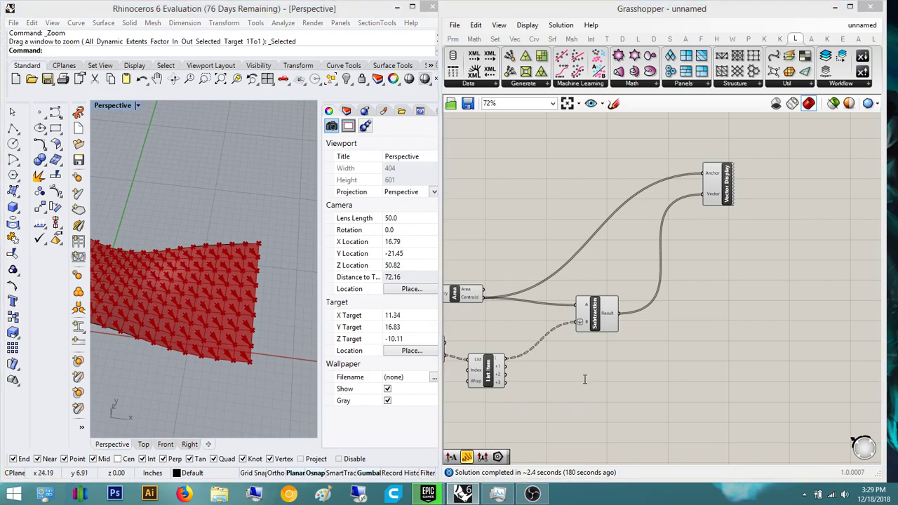
click(619, 328)
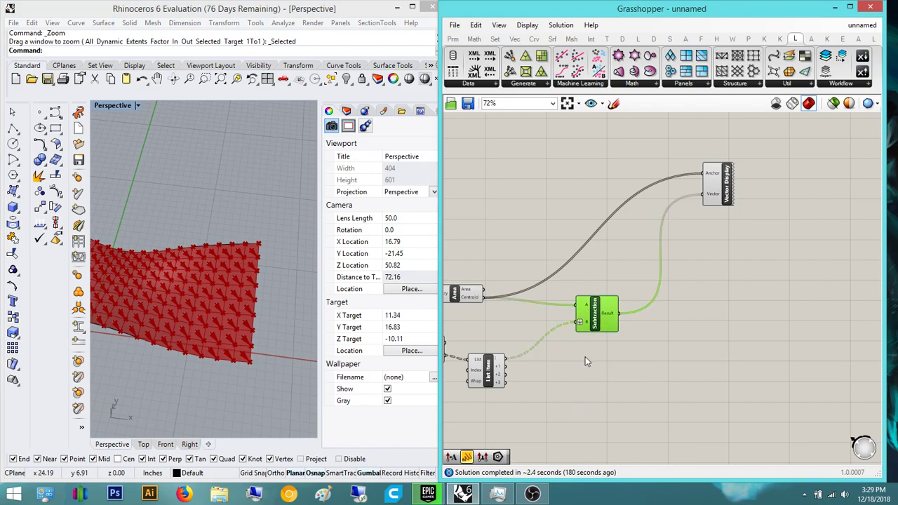
- Add a second Subtraction component and flatten its B input
double_click(595, 384)
text(subtr)
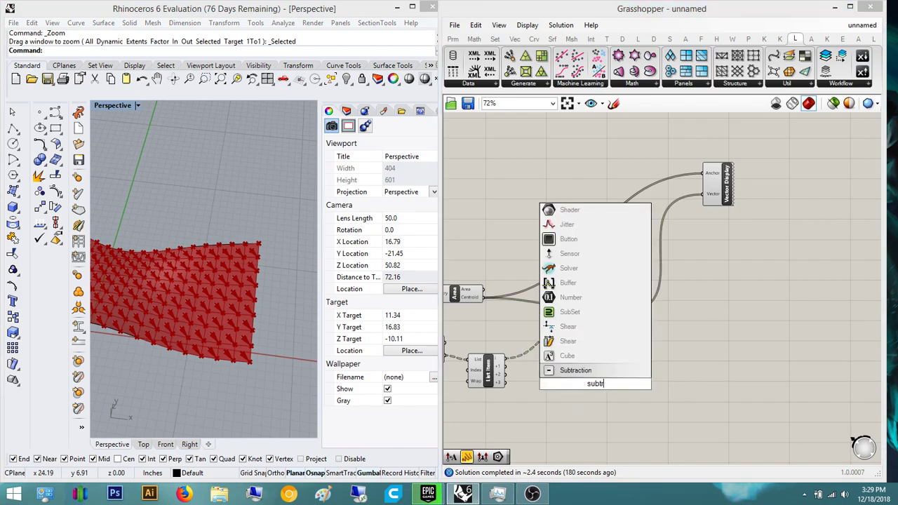
text(acti)
key(Return)
scroll(505, 355, up, 4)
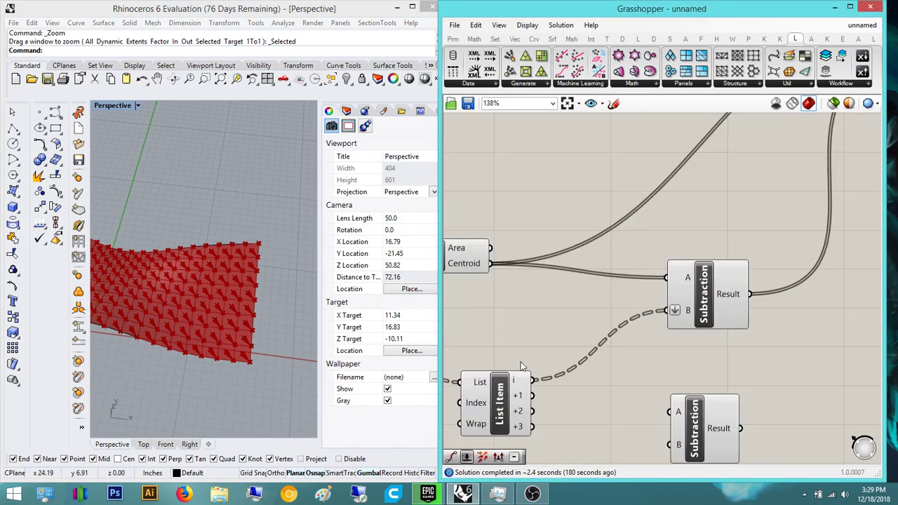
drag(682, 412, 682, 366)
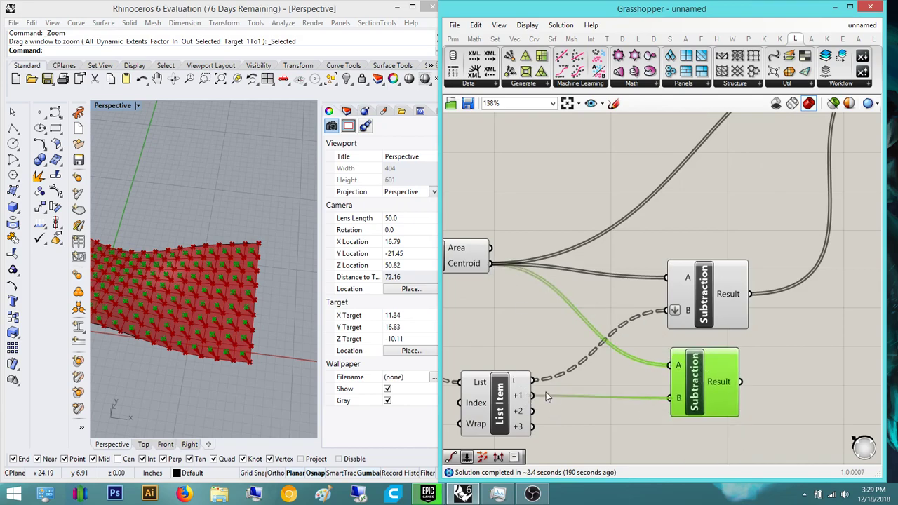
scroll(683, 400, up, 5)
right_click(671, 397)
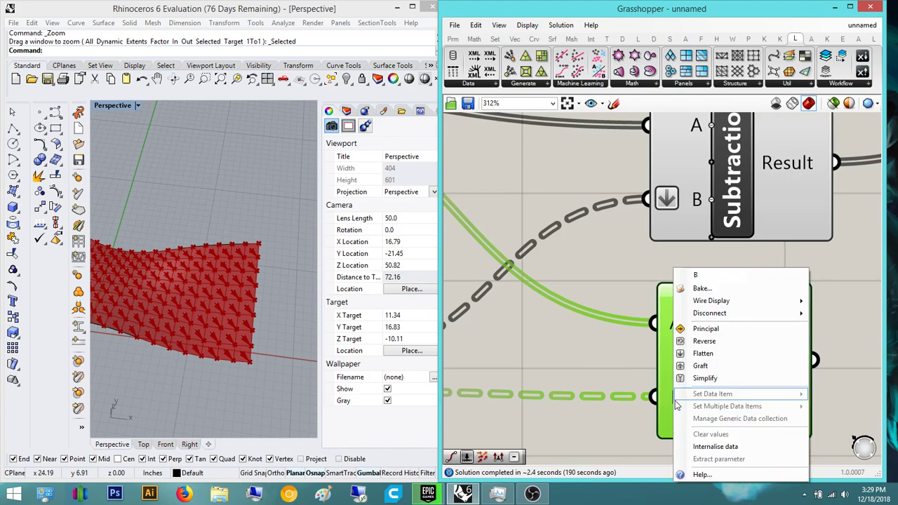
click(724, 365)
- Connect the Vector Display to the lower Subtraction's Result
click(827, 274)
right_drag(827, 275, 665, 330)
scroll(742, 336, down, 6)
scroll(788, 232, down, 1)
right_drag(788, 232, 741, 278)
drag(642, 361, 629, 391)
right_drag(718, 273, 631, 323)
- Duplicate the Vector Display, feed the copy from the other Subtraction Result, and check both arrow sets
drag(672, 184, 672, 186)
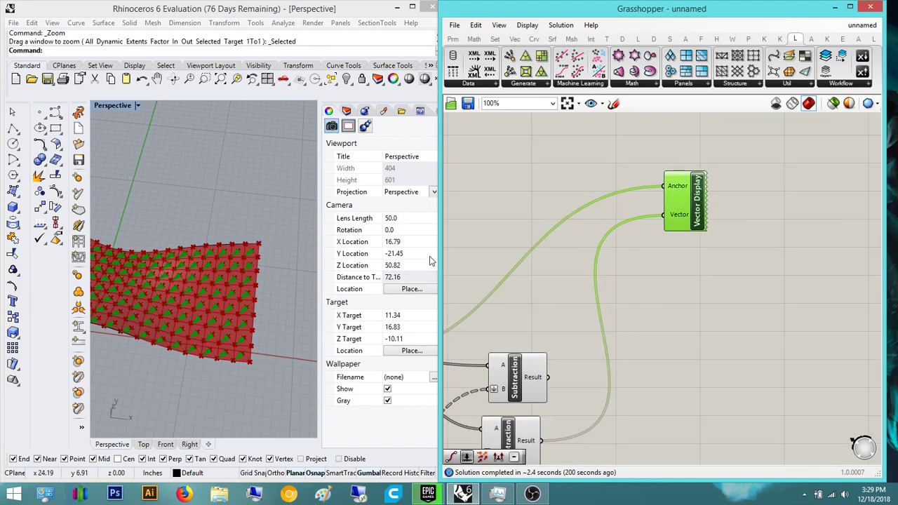
double_click(719, 290)
click(678, 215)
key(ctrl+c)
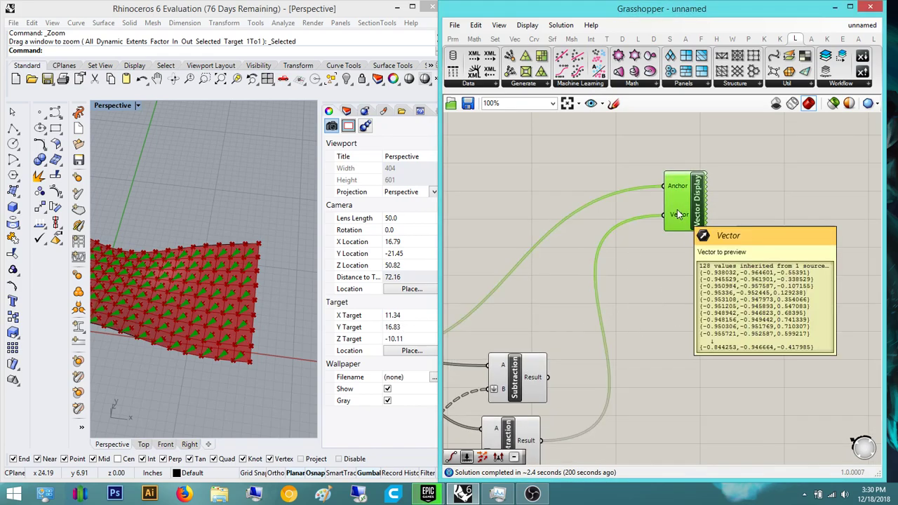
key(ctrl+v)
drag(669, 230, 672, 278)
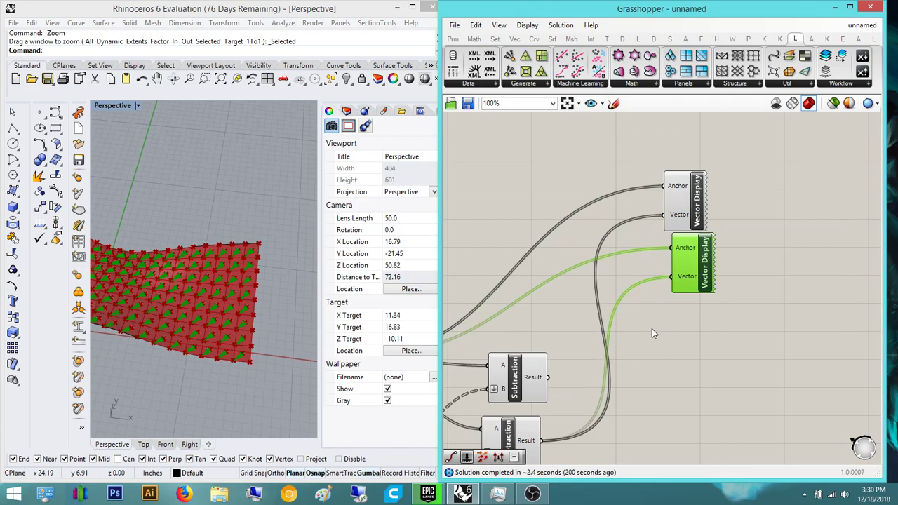
click(683, 323)
drag(798, 315, 659, 175)
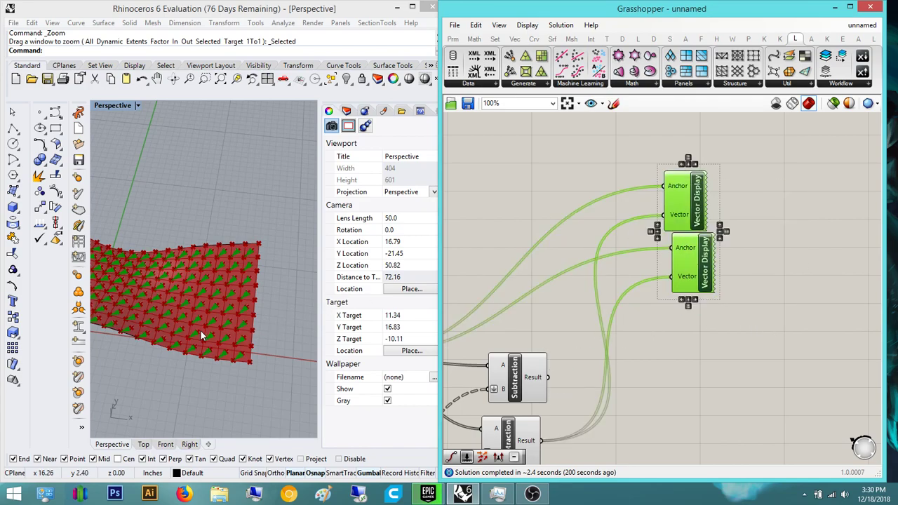
scroll(206, 336, up, 10)
drag(671, 281, 701, 286)
drag(555, 397, 554, 389)
right_drag(261, 287, 276, 225)
drag(794, 306, 699, 189)
right_drag(245, 231, 217, 252)
- Place a Cross Product component found by searching 'cross product'
right_drag(695, 385, 650, 289)
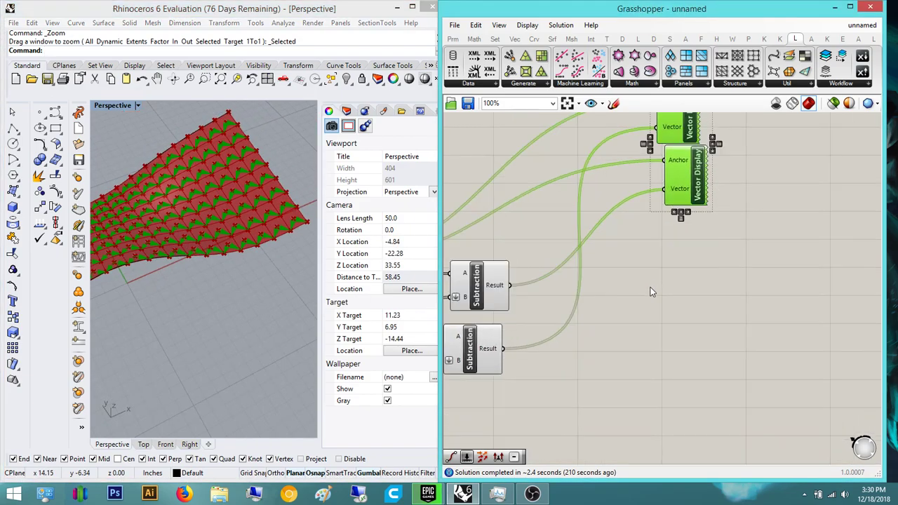
double_click(650, 286)
text(cro)
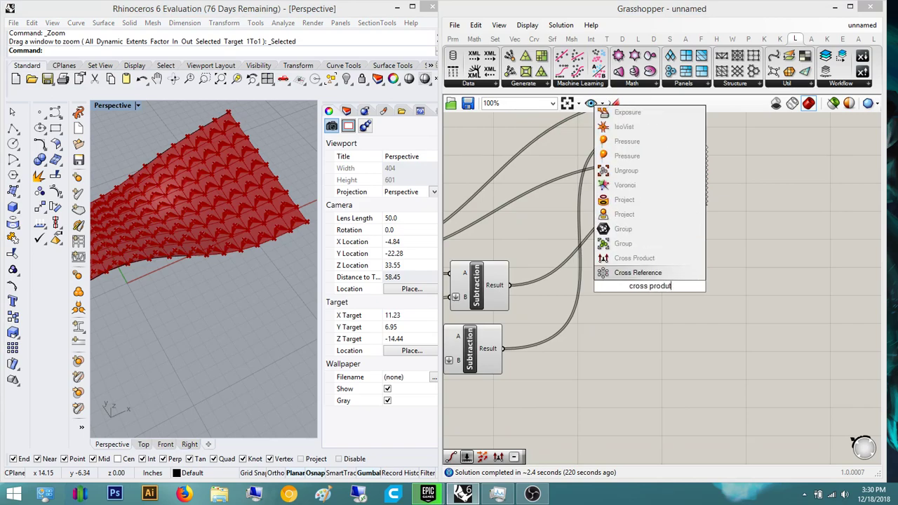
text(ss produt)
click(634, 258)
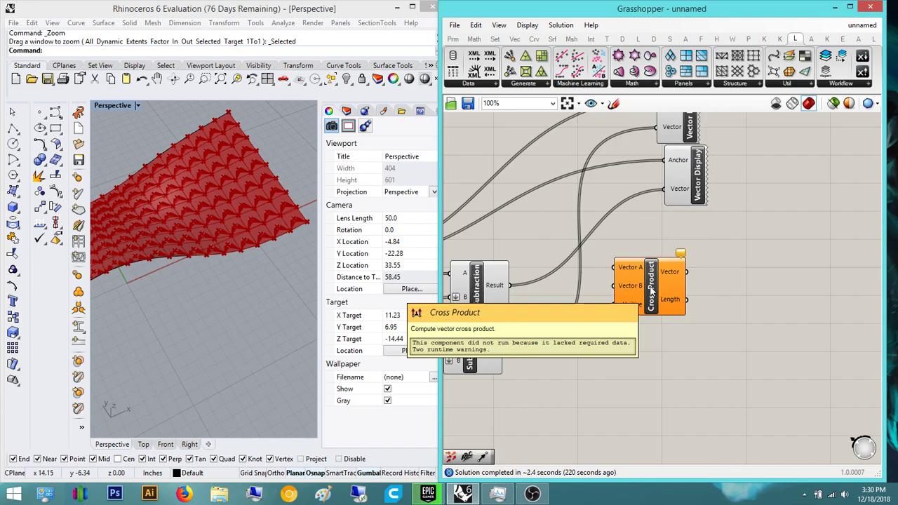
drag(651, 289, 777, 352)
right_drag(751, 336, 678, 355)
scroll(678, 355, up, 1)
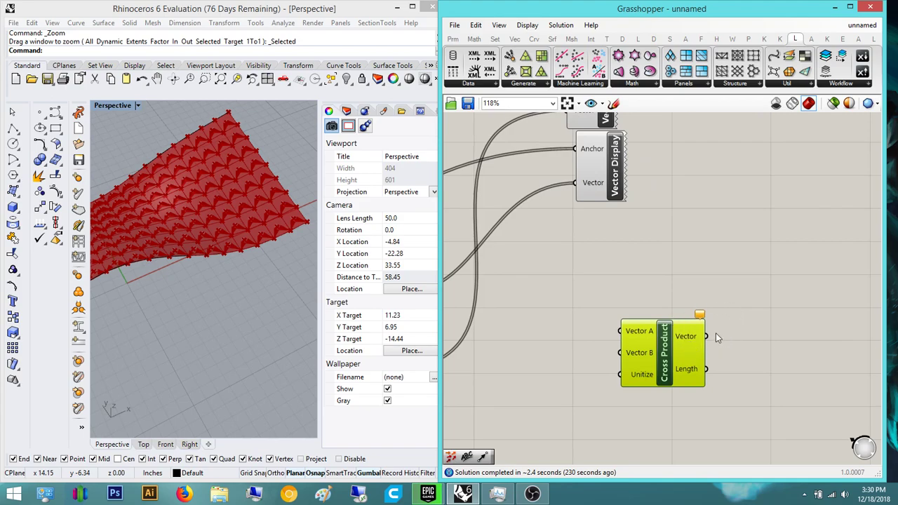
click(595, 294)
- Wire the two Subtraction Results into Cross Product's Vector A and Vector B
right_drag(630, 283, 754, 308)
scroll(753, 310, down, 3)
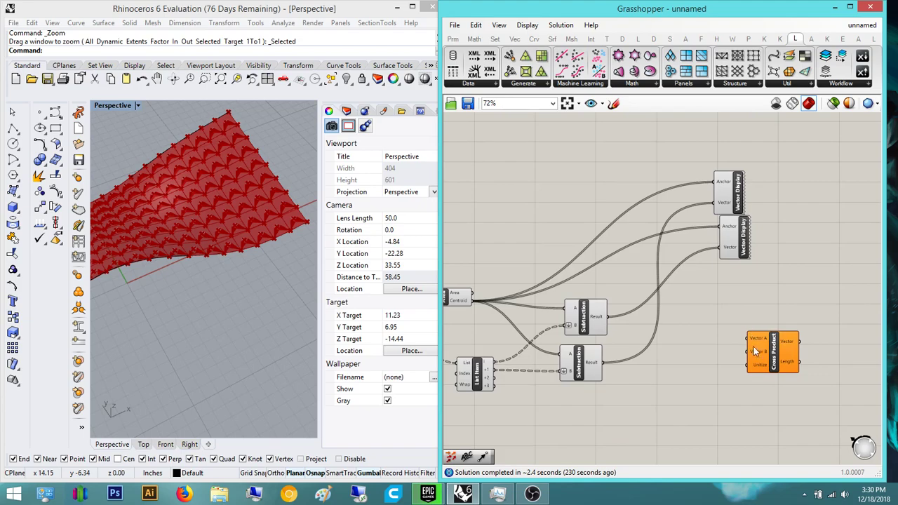
scroll(599, 322, up, 3)
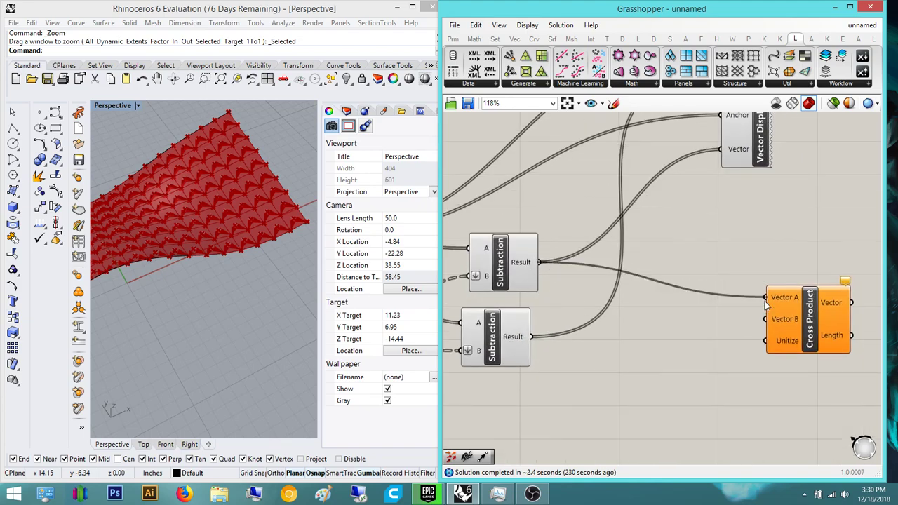
drag(520, 338, 522, 338)
right_drag(621, 348, 466, 331)
double_click(776, 318)
click(657, 392)
right_drag(681, 379, 768, 374)
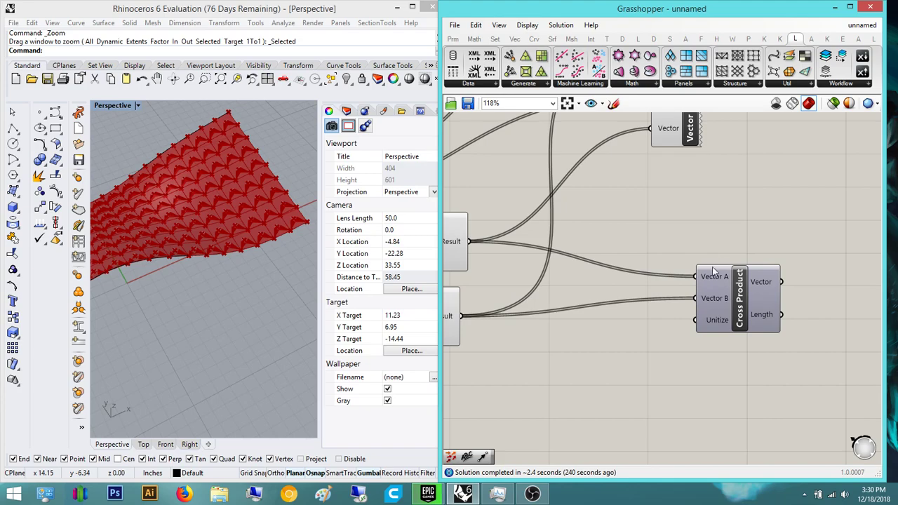
right_drag(855, 287, 725, 298)
- Place a new Vector Display beside Cross Product using a 've' component search
double_click(735, 294)
right_drag(777, 355, 725, 359)
double_click(730, 358)
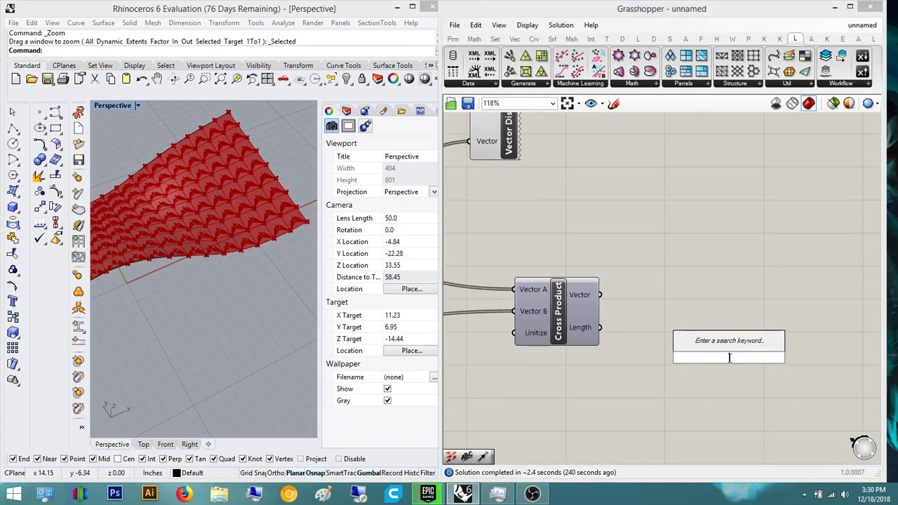
text(vector)
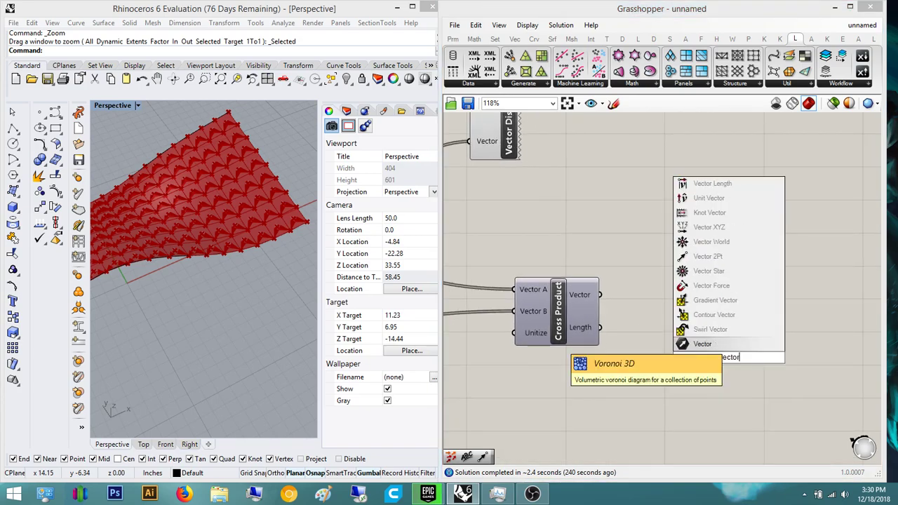
key(Return)
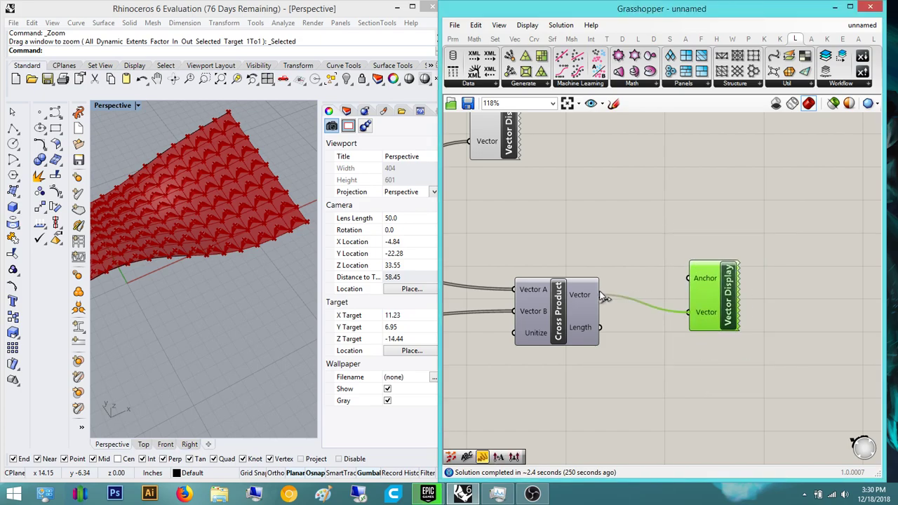
right_drag(696, 295, 795, 351)
scroll(742, 298, down, 3)
- Anchor the new display at the panel centroids, move it up beside the other displays, and check the arrows
drag(442, 273, 436, 290)
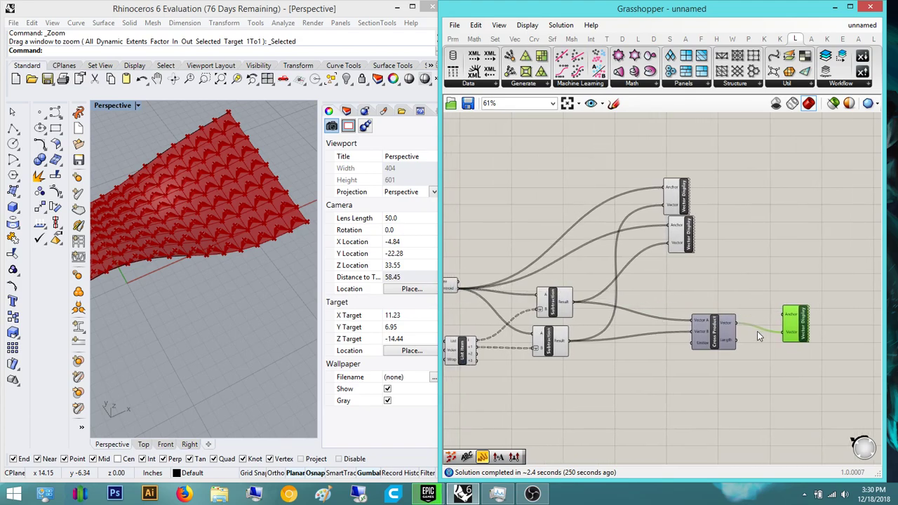
right_drag(758, 330, 716, 347)
drag(424, 308, 452, 314)
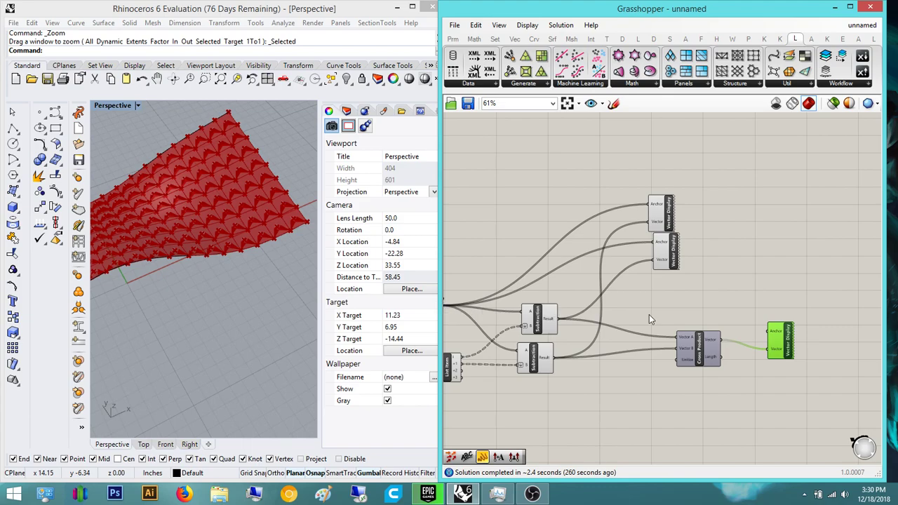
right_drag(480, 287, 533, 291)
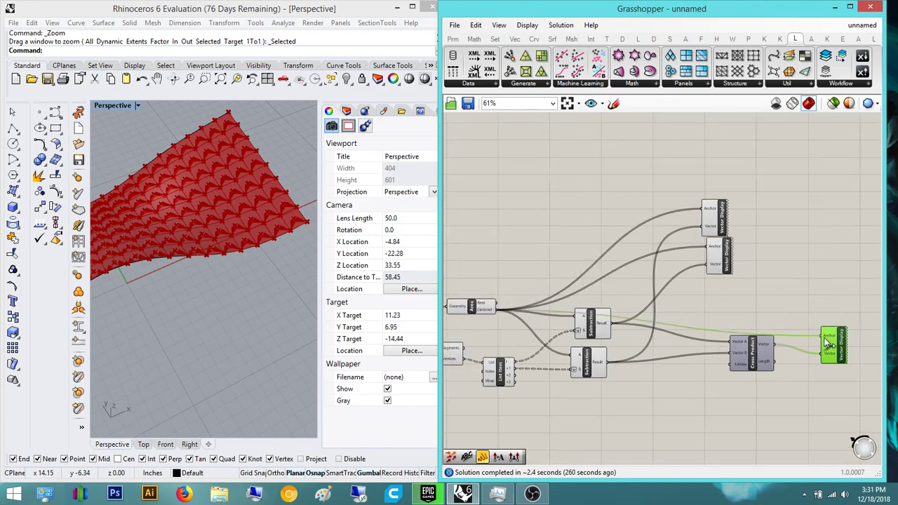
drag(831, 335, 777, 214)
right_drag(161, 182, 219, 199)
scroll(183, 215, up, 12)
- Wire the top Subtraction's Result into Cross Product's Vector B and orbit to check the flipped arrows
scroll(182, 216, down, 4)
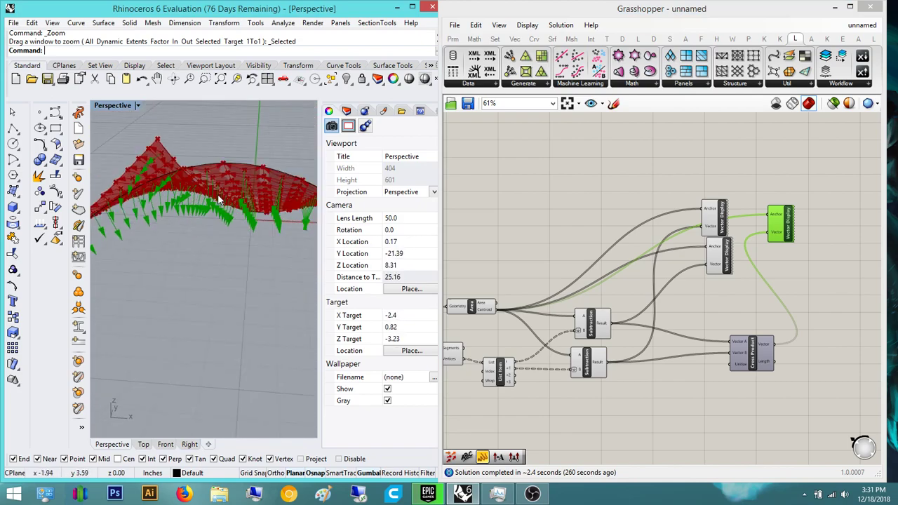
right_drag(757, 315, 640, 298)
drag(671, 210, 808, 231)
right_drag(652, 337, 708, 367)
drag(552, 344, 677, 370)
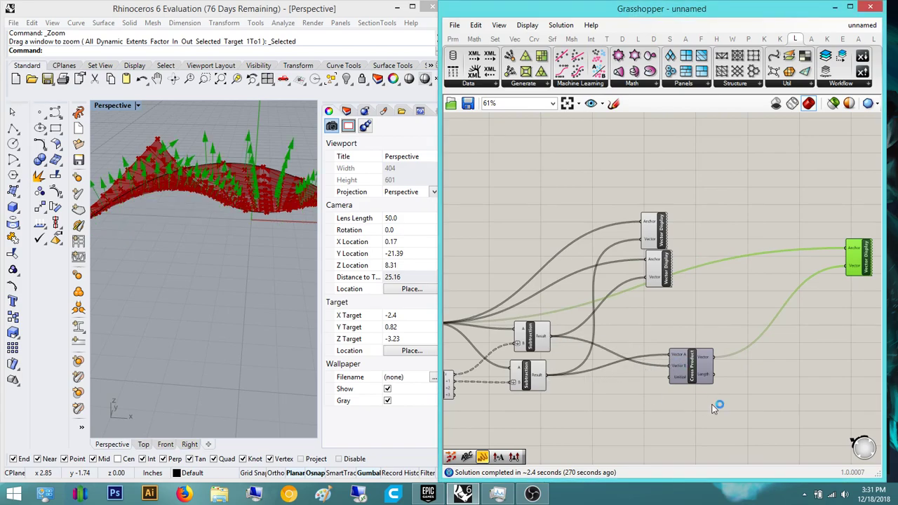
right_drag(200, 170, 168, 197)
scroll(254, 167, down, 6)
right_drag(256, 169, 239, 210)
scroll(607, 330, up, 5)
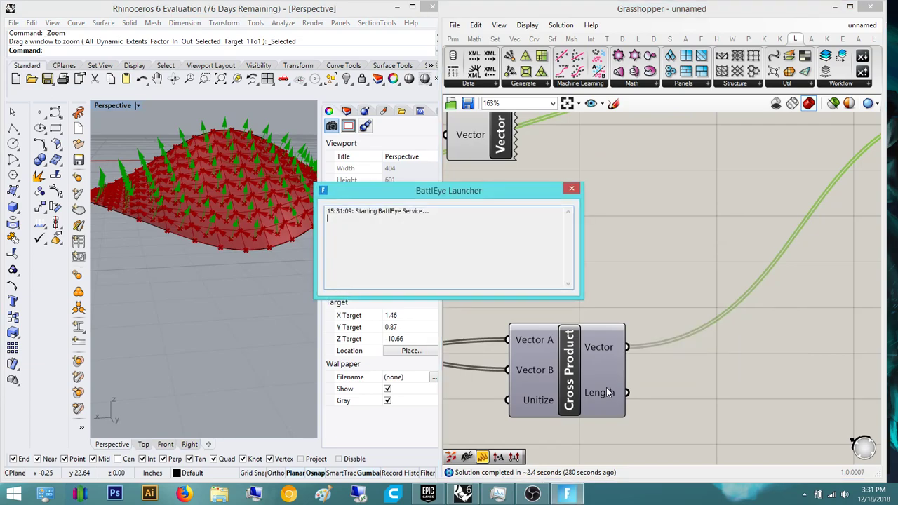
- Close the stray BattlEye Launcher window through Task Manager, then return to Grasshopper and inspect the surface
click(570, 189)
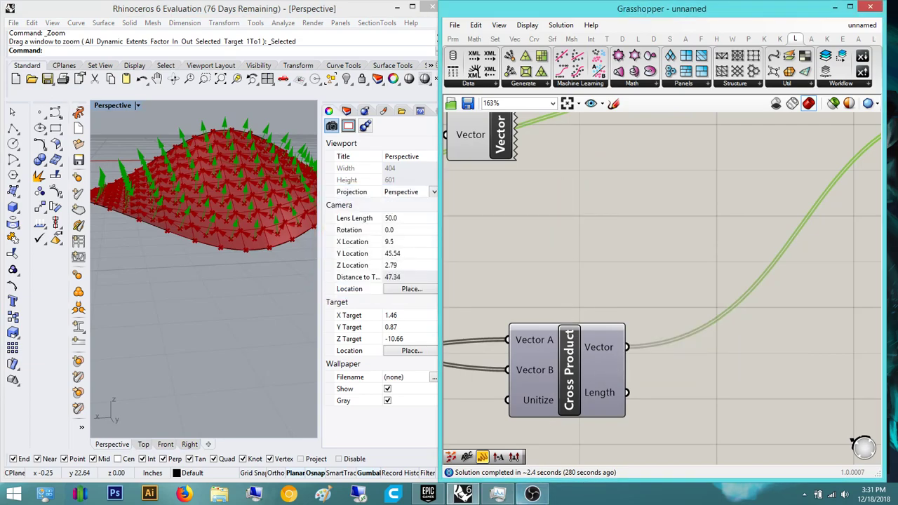
click(497, 494)
drag(698, 204, 671, 241)
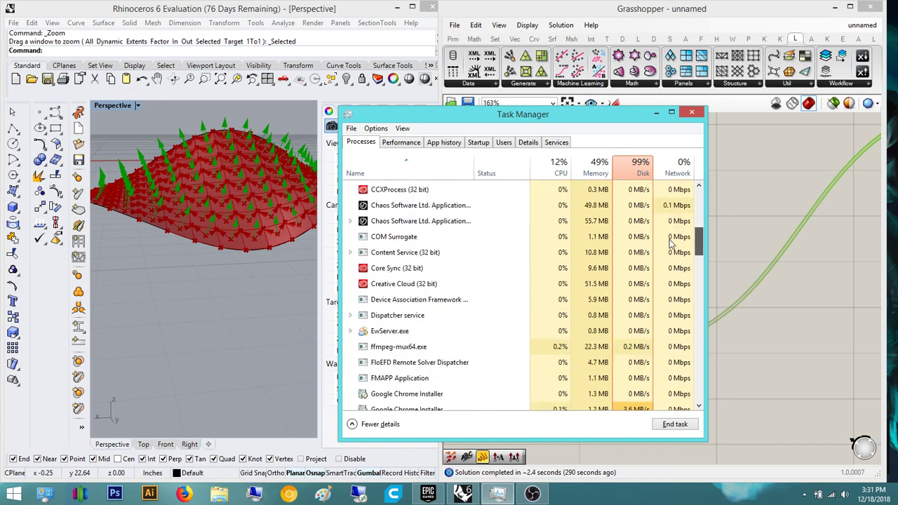
click(733, 196)
right_drag(628, 281, 576, 322)
scroll(576, 322, down, 3)
right_drag(214, 312, 245, 274)
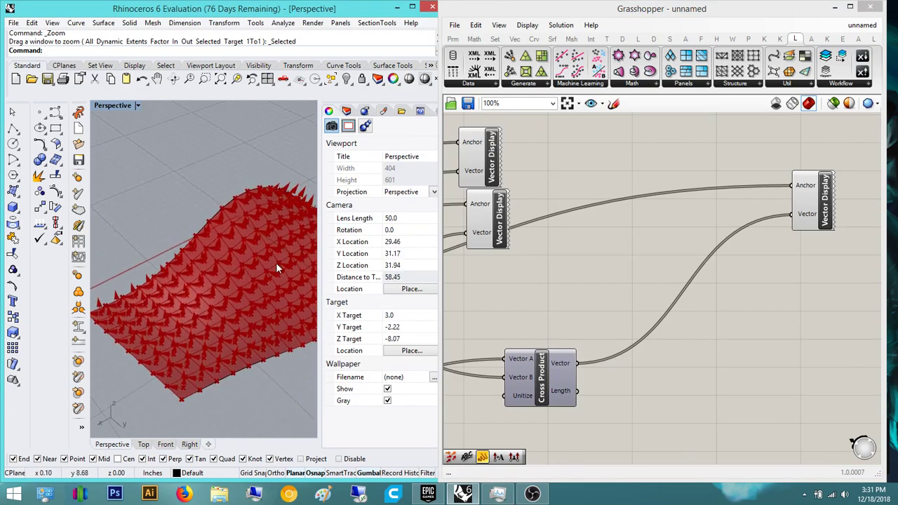
scroll(286, 265, up, 8)
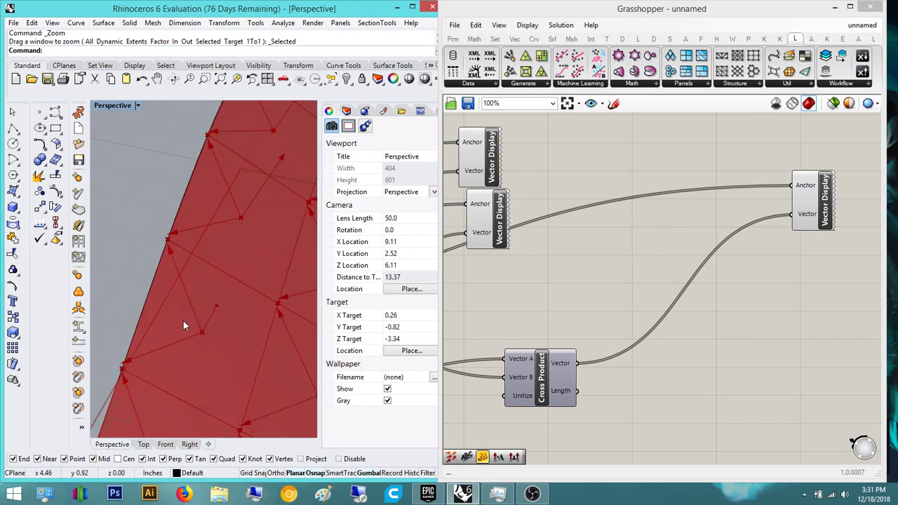
scroll(204, 304, down, 10)
right_drag(209, 301, 201, 197)
scroll(252, 197, up, 8)
scroll(166, 246, down, 6)
right_drag(149, 244, 159, 274)
scroll(159, 264, up, 5)
scroll(242, 204, down, 3)
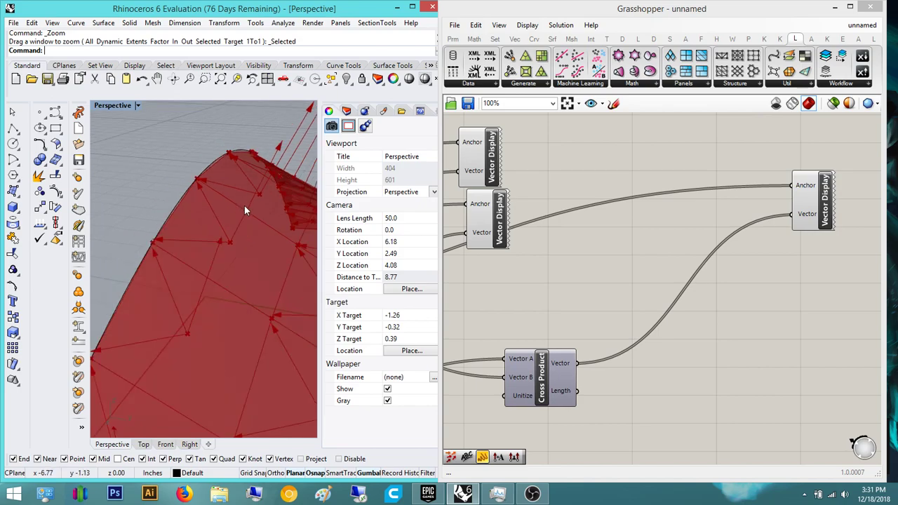
right_drag(236, 202, 181, 212)
scroll(206, 260, down, 8)
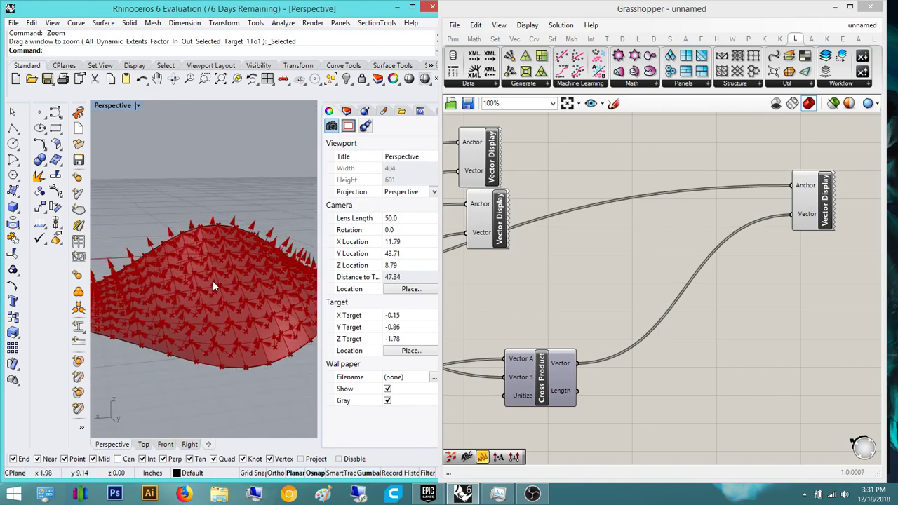
right_drag(213, 282, 131, 305)
scroll(131, 304, up, 10)
scroll(129, 176, up, 4)
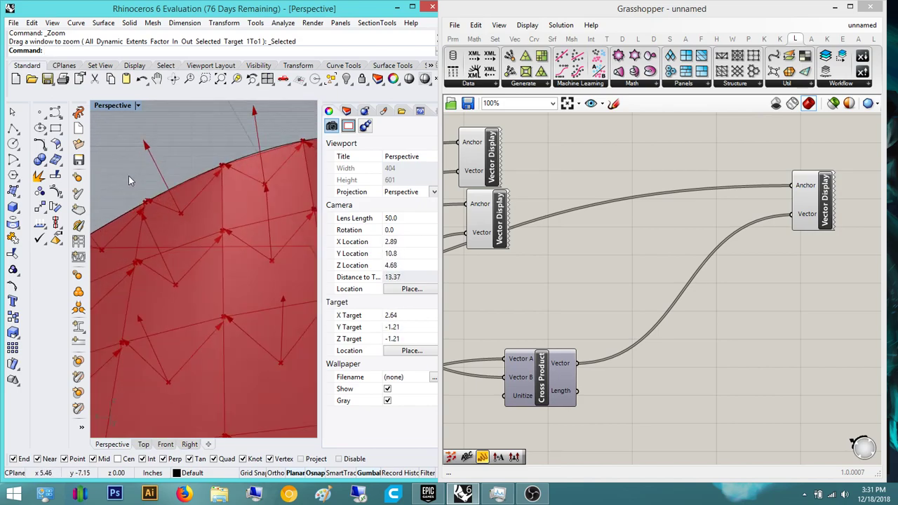
scroll(112, 219, up, 9)
scroll(162, 197, down, 9)
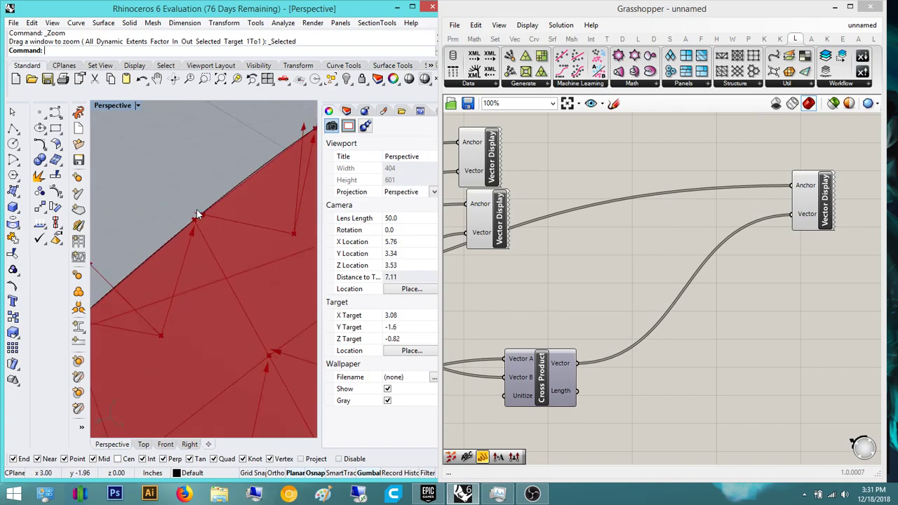
right_drag(162, 228, 232, 184)
scroll(203, 216, up, 6)
scroll(204, 221, down, 10)
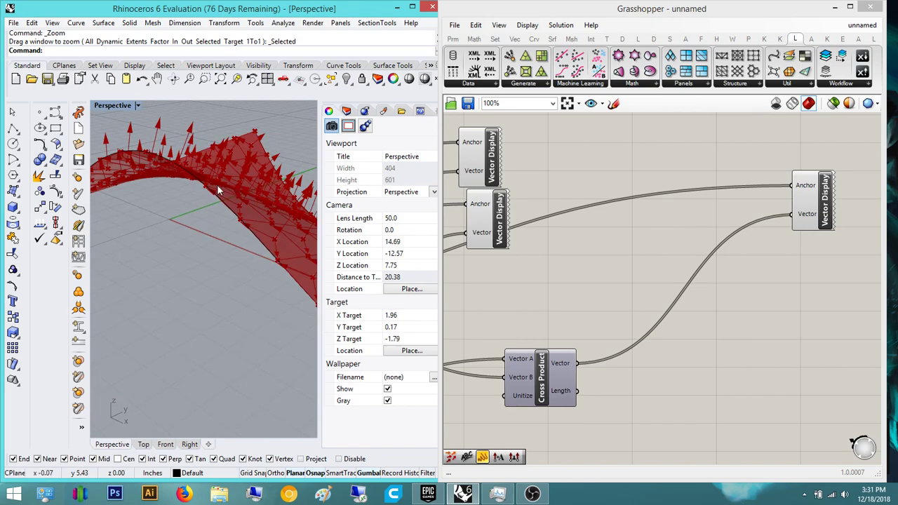
scroll(201, 256, up, 13)
mouse_move(202, 256)
right_down()
mouse_move(204, 234)
mouse_move(276, 265)
mouse_move(228, 303)
mouse_move(284, 308)
mouse_move(289, 273)
mouse_move(209, 272)
right_up()
scroll(228, 304, down, 8)
scroll(234, 303, down, 10)
scroll(275, 260, up, 12)
right_drag(213, 326, 120, 260)
scroll(204, 344, up, 6)
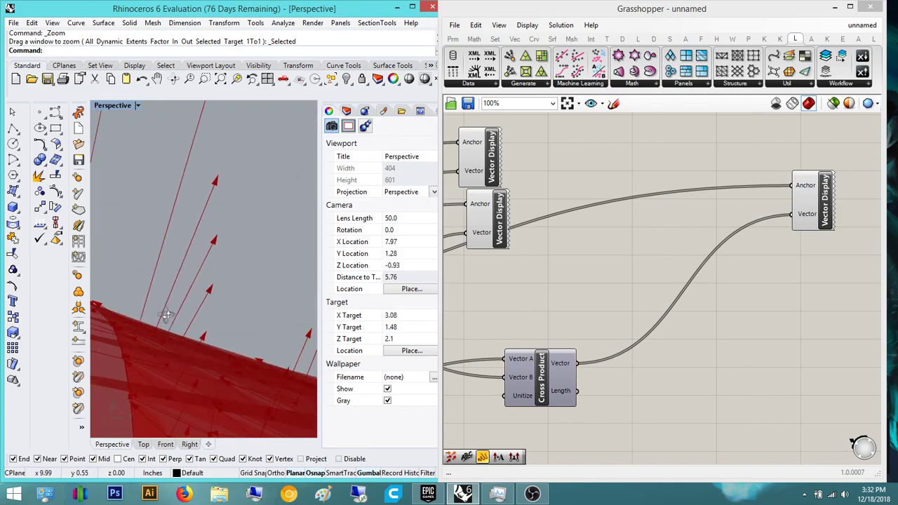
right_drag(189, 332, 255, 385)
scroll(242, 376, down, 11)
right_drag(193, 344, 223, 371)
scroll(142, 372, down, 9)
scroll(203, 370, up, 10)
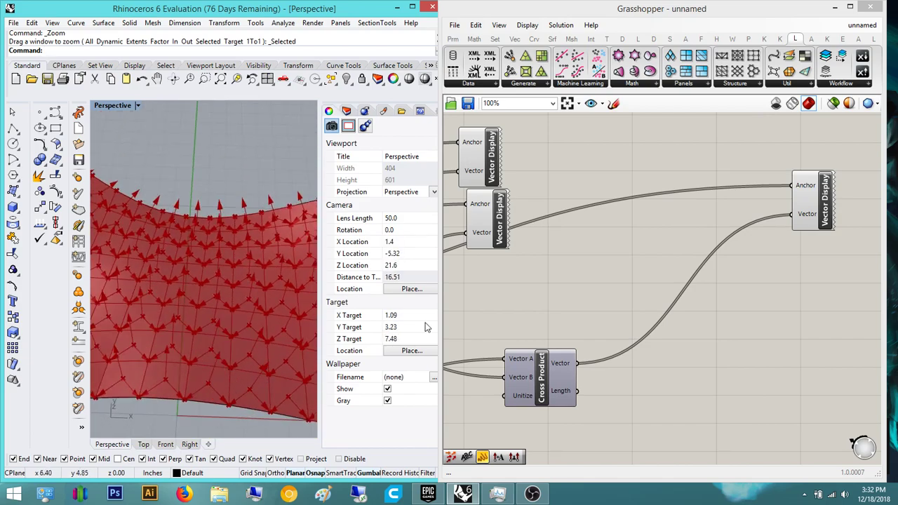
click(641, 357)
scroll(615, 318, down, 4)
right_drag(223, 332, 161, 324)
right_drag(721, 375, 591, 356)
right_drag(253, 355, 150, 342)
right_drag(196, 366, 153, 353)
right_drag(208, 374, 208, 330)
scroll(226, 388, up, 8)
scroll(237, 304, down, 10)
right_drag(524, 279, 639, 331)
scroll(640, 330, down, 1)
scroll(640, 329, down, 6)
right_drag(657, 234, 546, 268)
scroll(546, 269, up, 5)
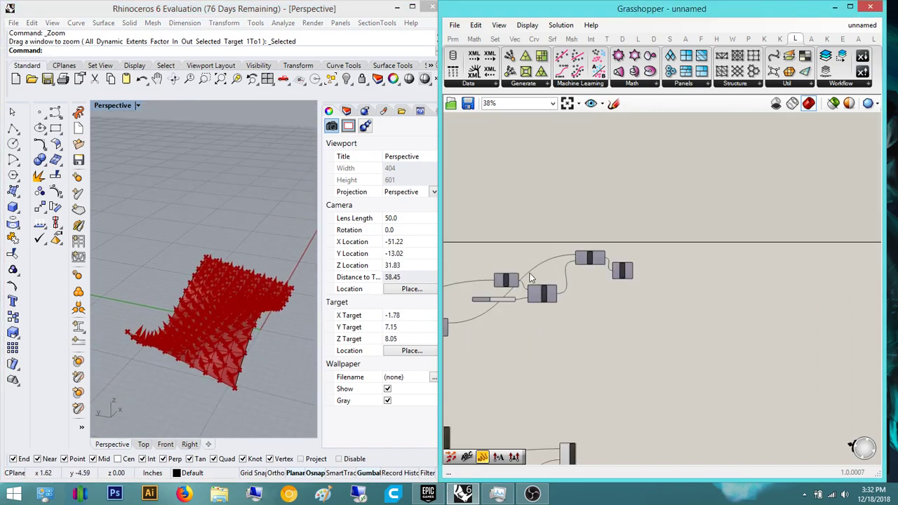
right_drag(209, 345, 168, 381)
scroll(222, 325, up, 8)
right_drag(221, 325, 140, 278)
scroll(174, 295, up, 10)
scroll(175, 297, down, 12)
right_drag(248, 310, 211, 362)
scroll(170, 388, up, 6)
scroll(211, 364, down, 10)
drag(216, 365, 180, 289)
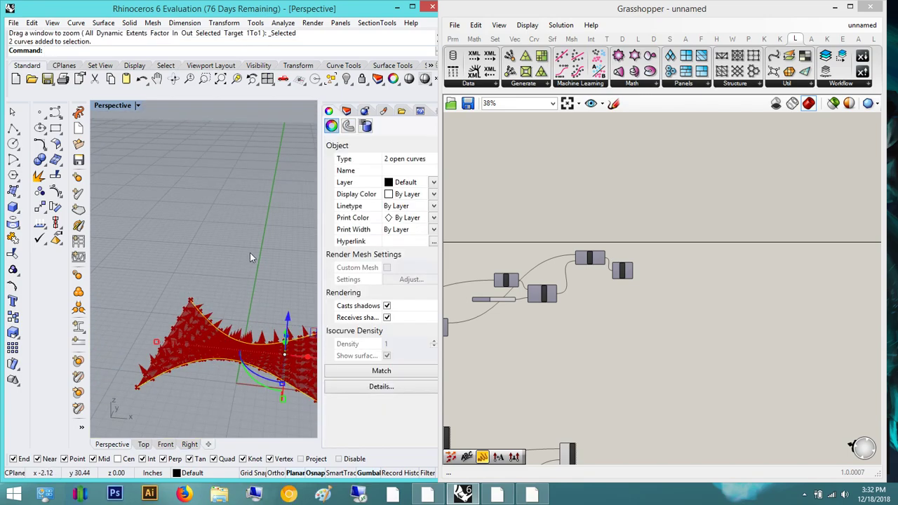
right_drag(248, 255, 186, 273)
scroll(186, 273, down, 6)
click(255, 299)
right_drag(254, 302, 226, 358)
scroll(239, 353, up, 10)
scroll(191, 343, down, 6)
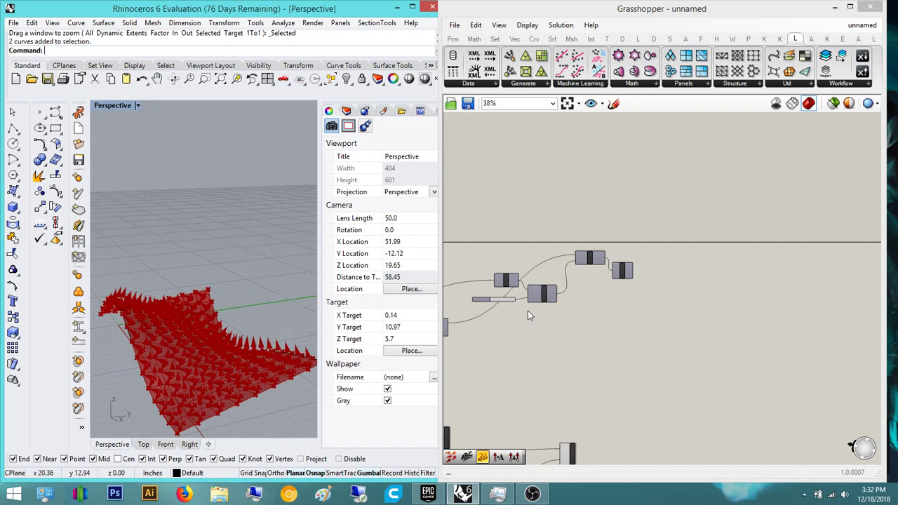
scroll(739, 320, down, 5)
drag(793, 380, 587, 314)
click(752, 304)
right_drag(752, 305, 702, 318)
scroll(667, 343, up, 6)
right_drag(510, 426, 624, 374)
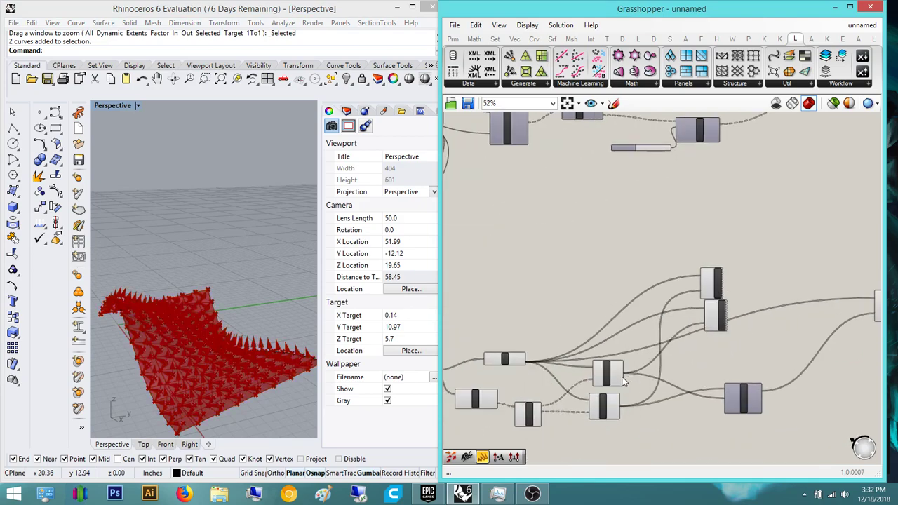
scroll(622, 378, up, 3)
click(598, 375)
click(601, 429)
click(575, 309)
scroll(547, 313, down, 2)
right_drag(518, 317, 630, 309)
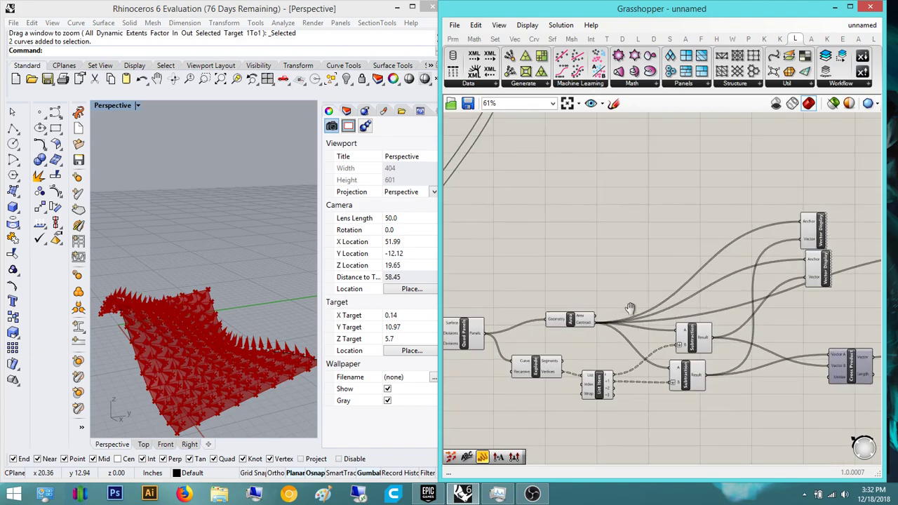
scroll(629, 309, up, 3)
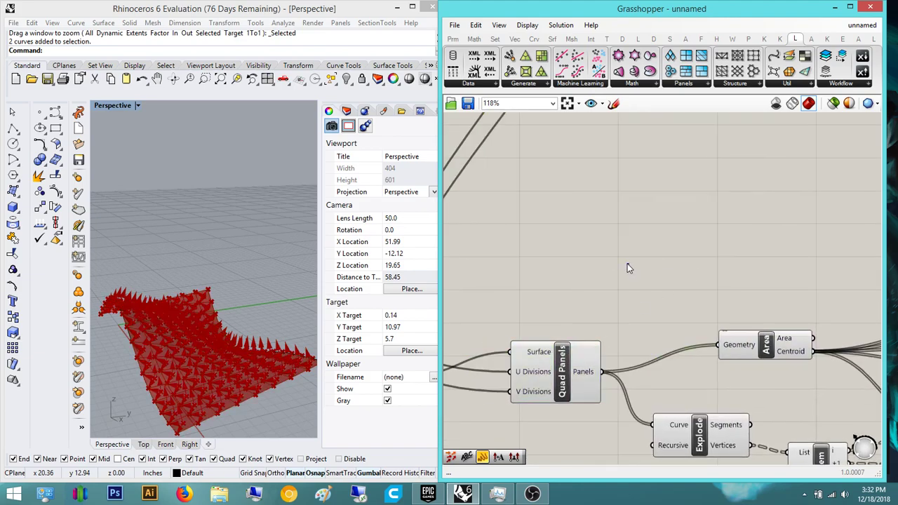
scroll(627, 262, down, 5)
scroll(677, 252, down, 4)
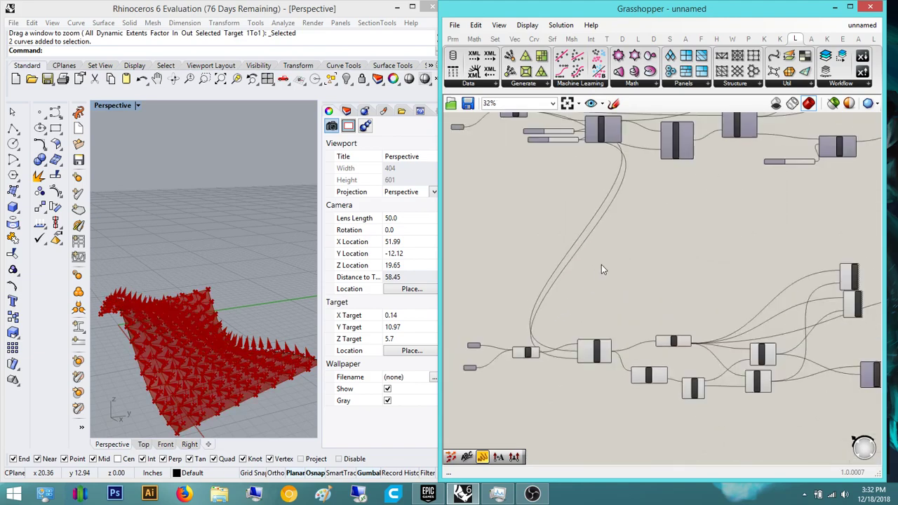
drag(837, 251, 457, 175)
right_drag(533, 151, 690, 158)
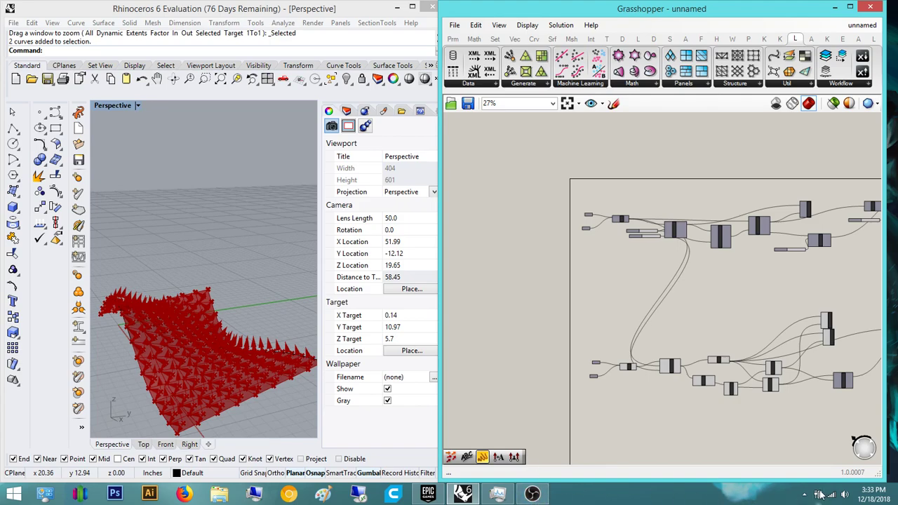
right_click(788, 497)
click(803, 493)
click(804, 494)
right_click(787, 403)
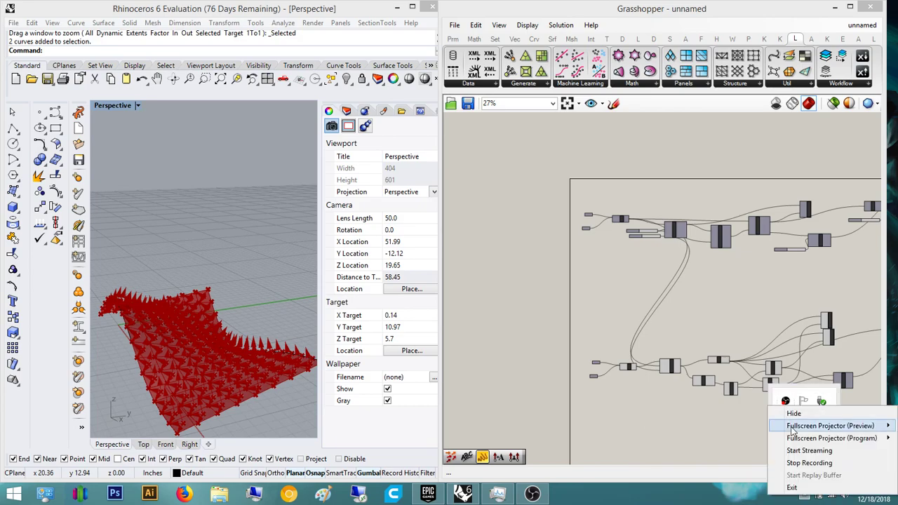